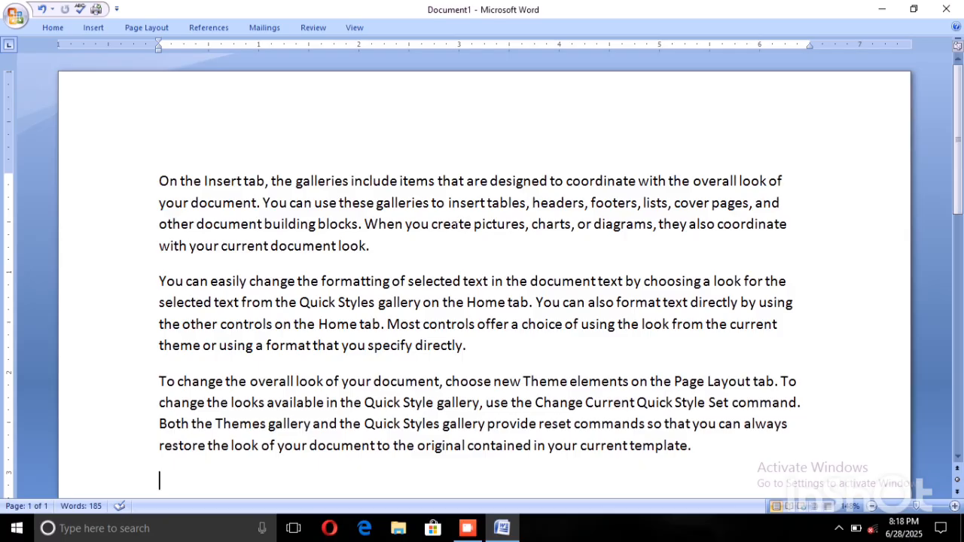
Insert a Basic Block List SmartArt graphic on a new line below the document's last paragraph
key(Return)
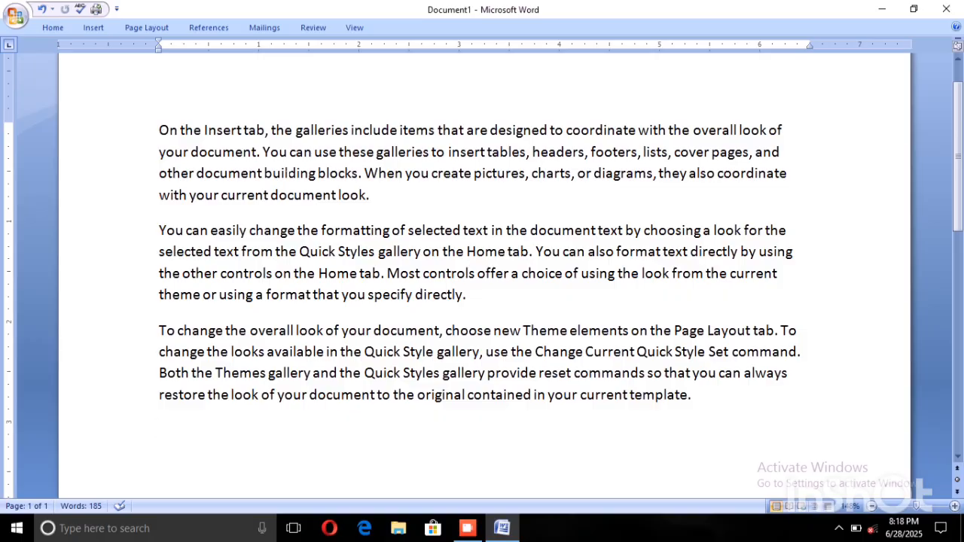
click(91, 27)
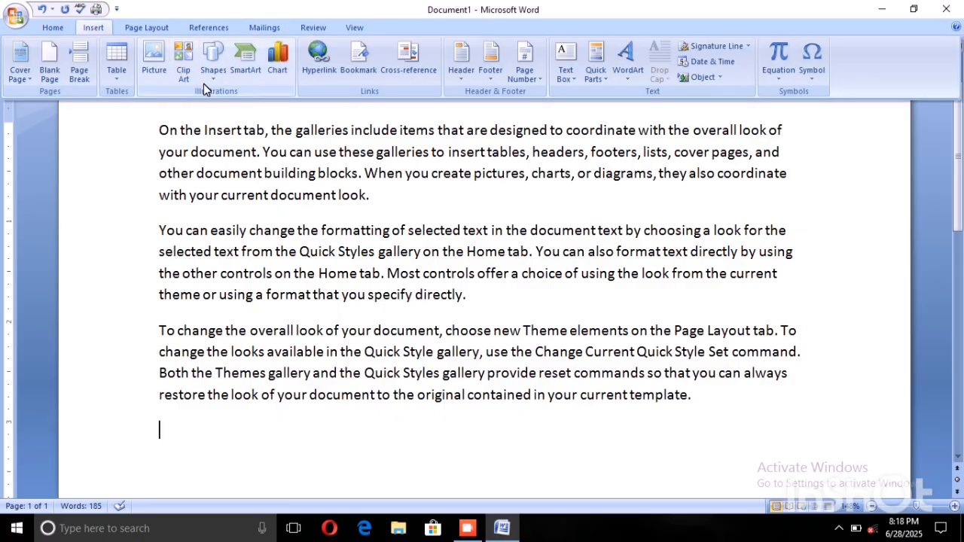
click(239, 65)
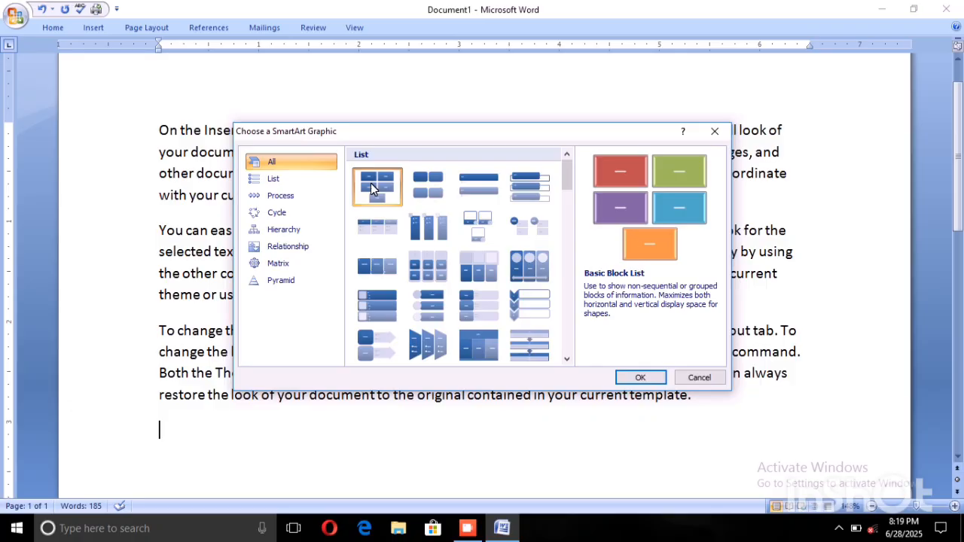
click(637, 377)
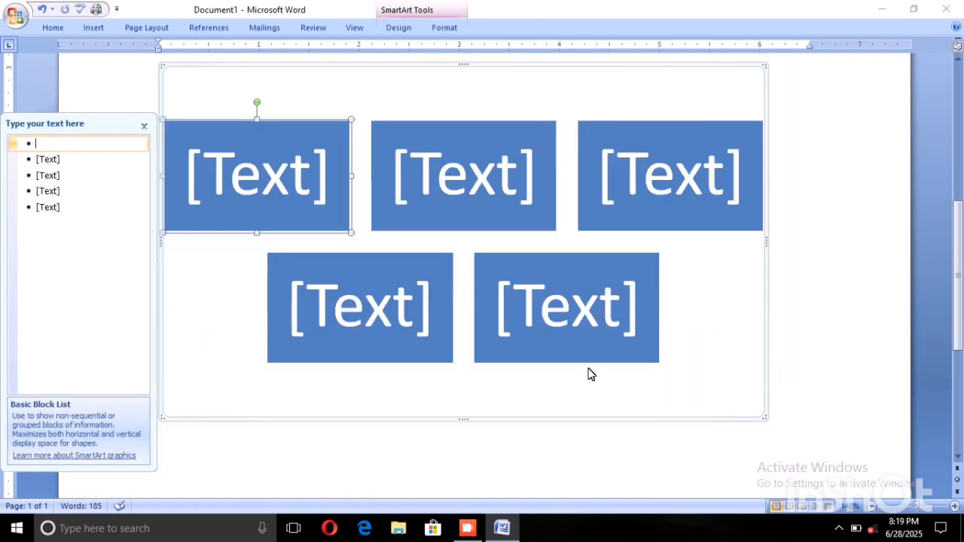
scroll(590, 374, up, 2)
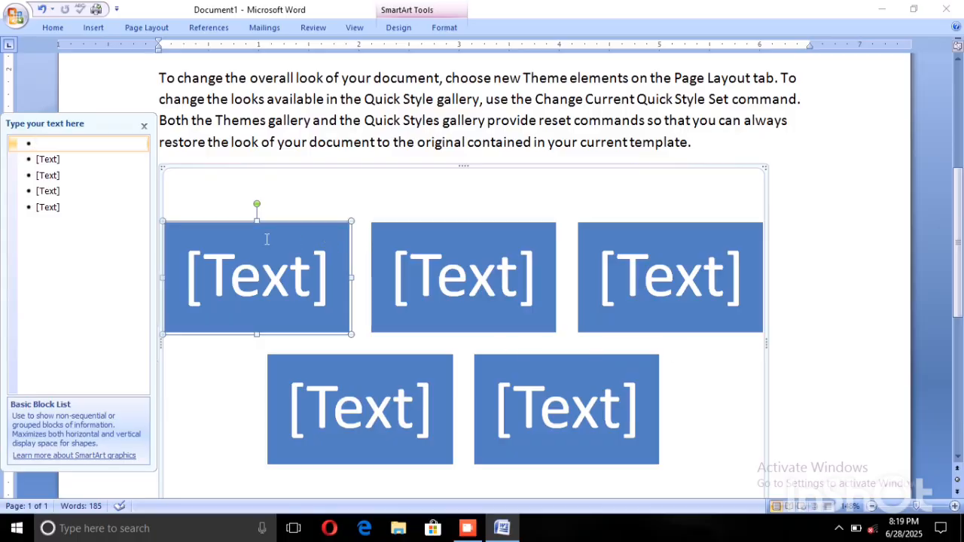
Label the first block of the SmartArt list "keyboard" in lowercase
click(266, 276)
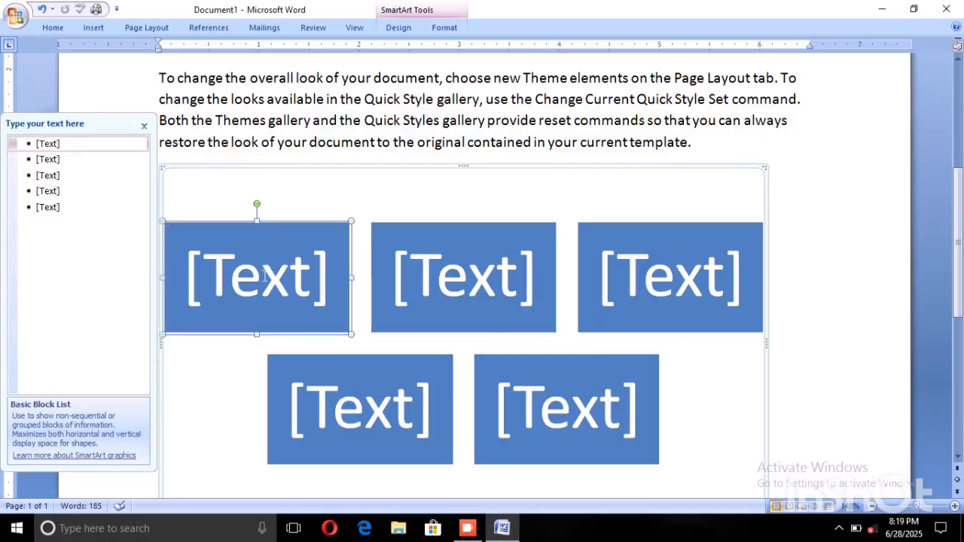
scroll(265, 276, down, 2)
scroll(267, 269, up, 2)
scroll(267, 271, up, 1)
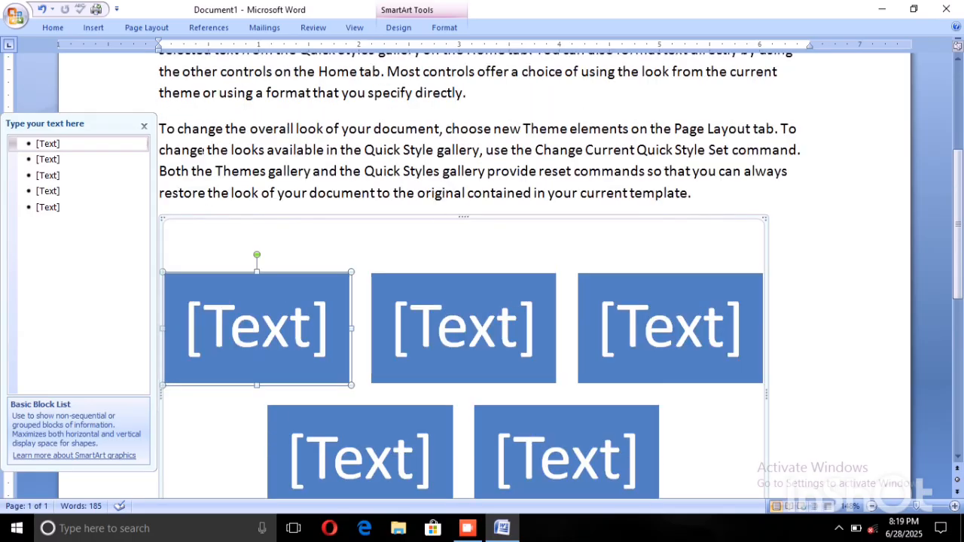
scroll(273, 301, down, 1)
click(261, 277)
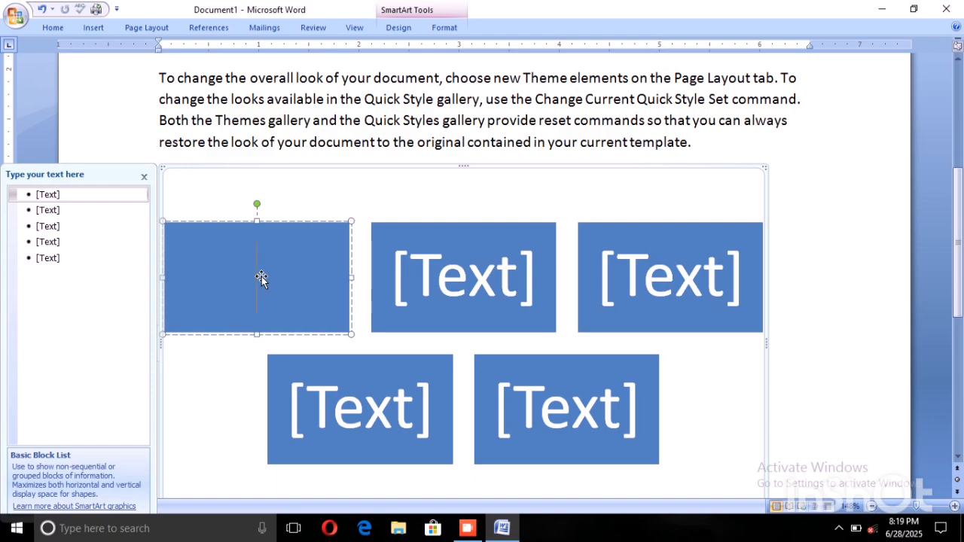
text(ke)
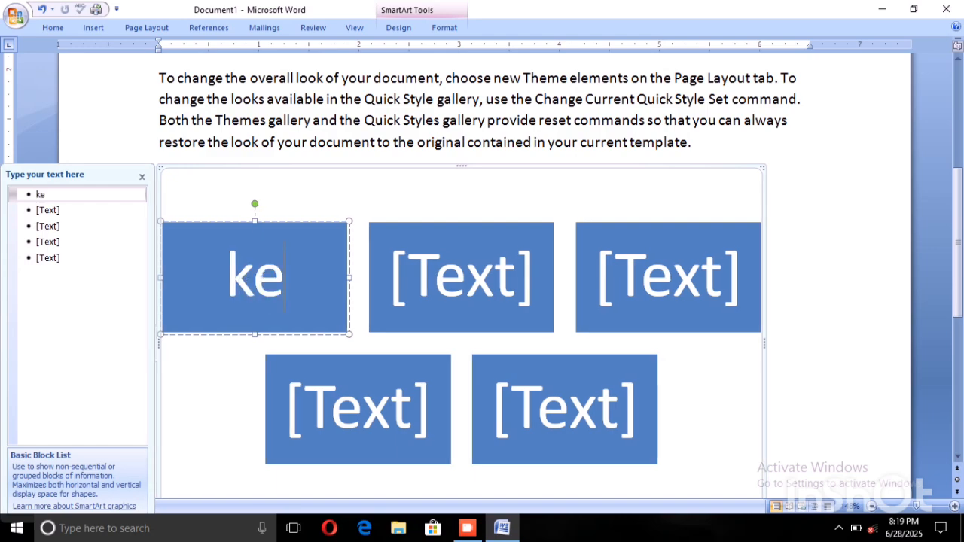
text(ybo)
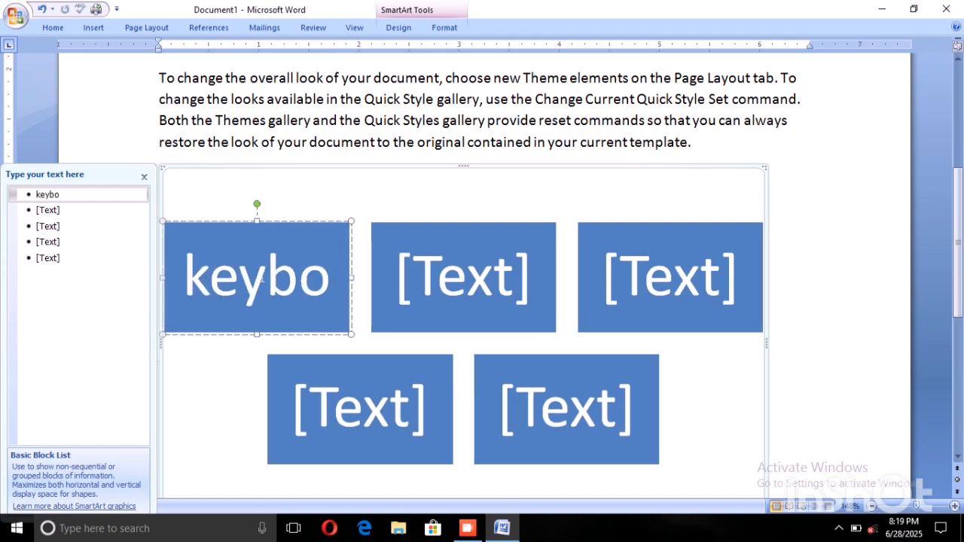
text(A)
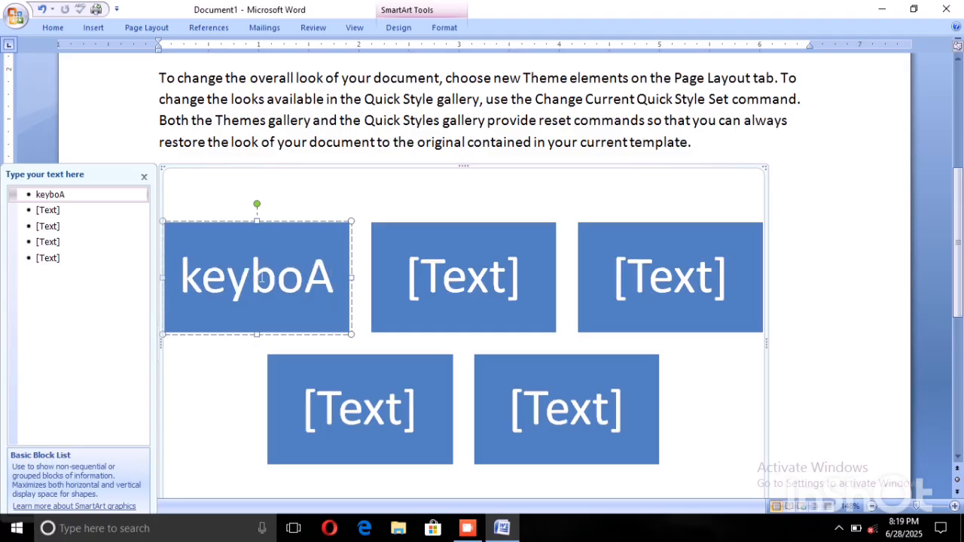
text(RD)
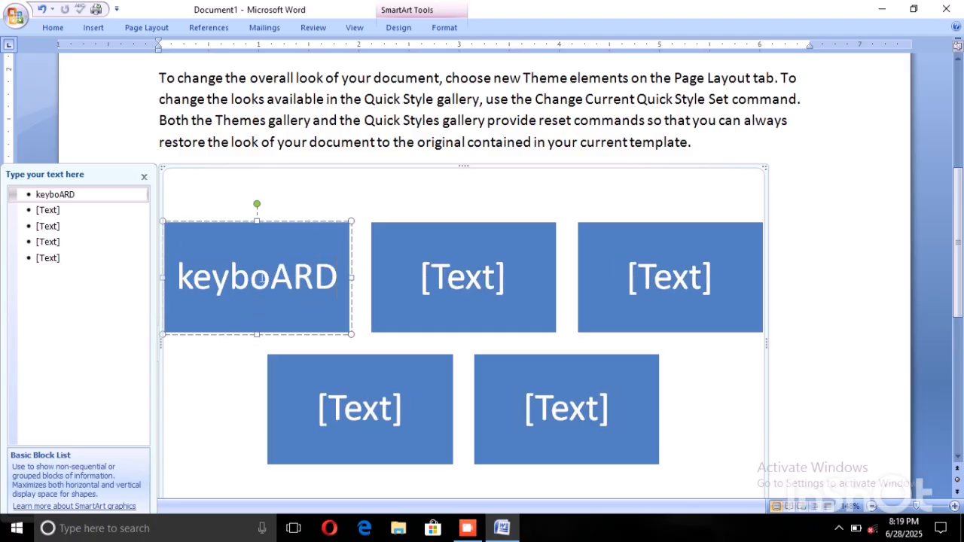
text(=)
key(BackSpace)
key(BackSpace)
key(BackSpace)
key(BackSpace)
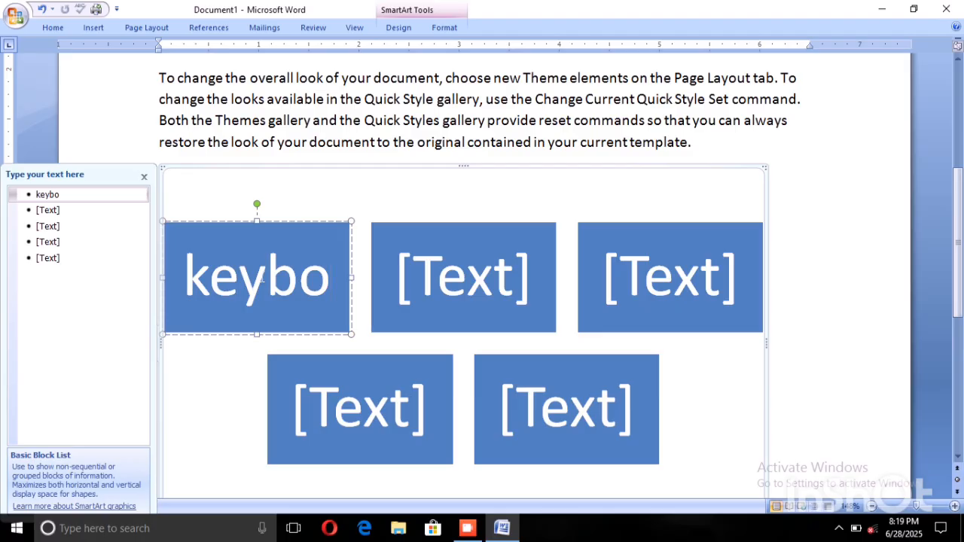
text(ard)
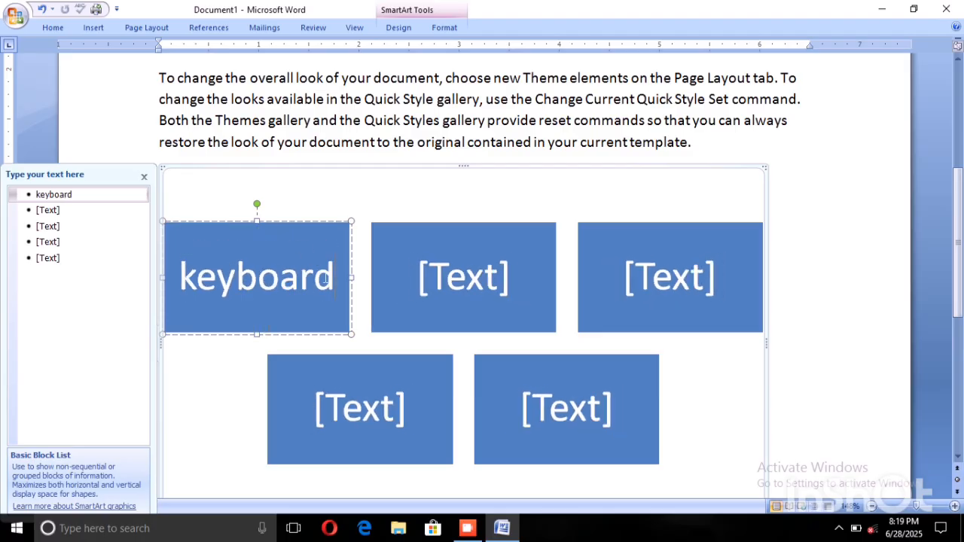
Label the second block of the SmartArt list "mouse" and the third block "monitor"
click(478, 274)
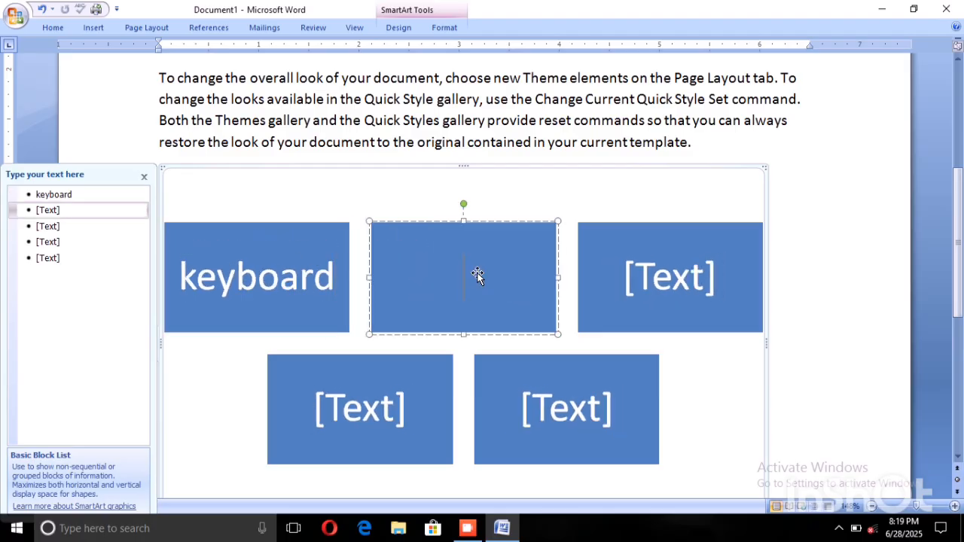
text(mouse)
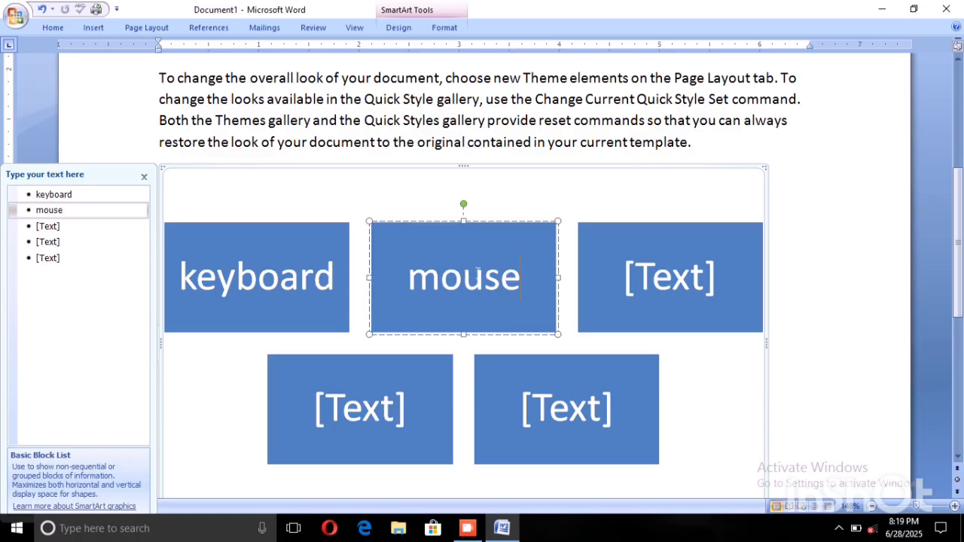
click(628, 274)
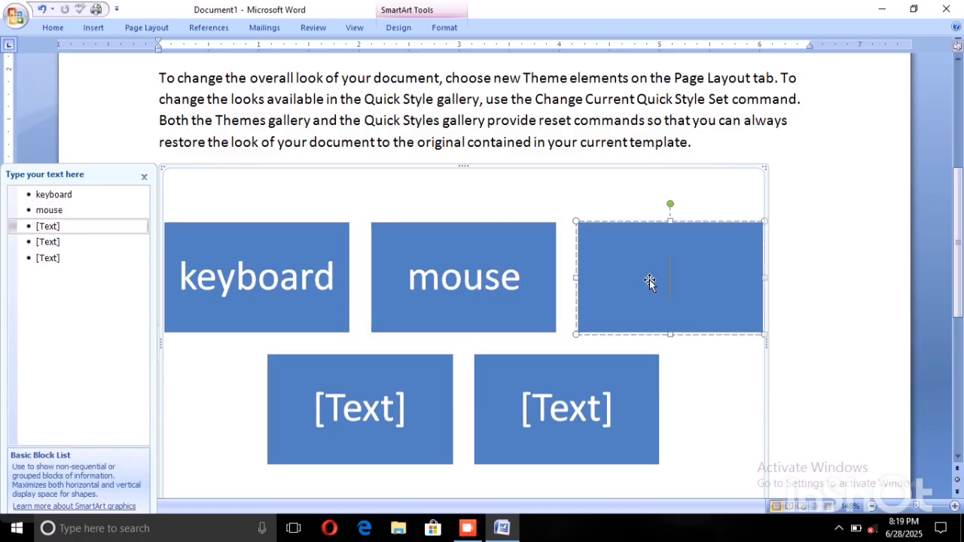
text(monit)
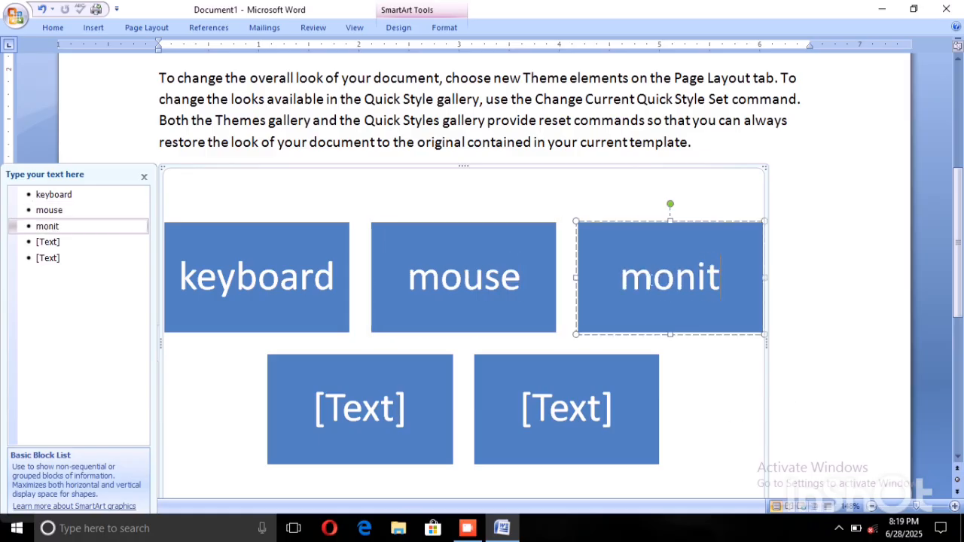
text(oe)
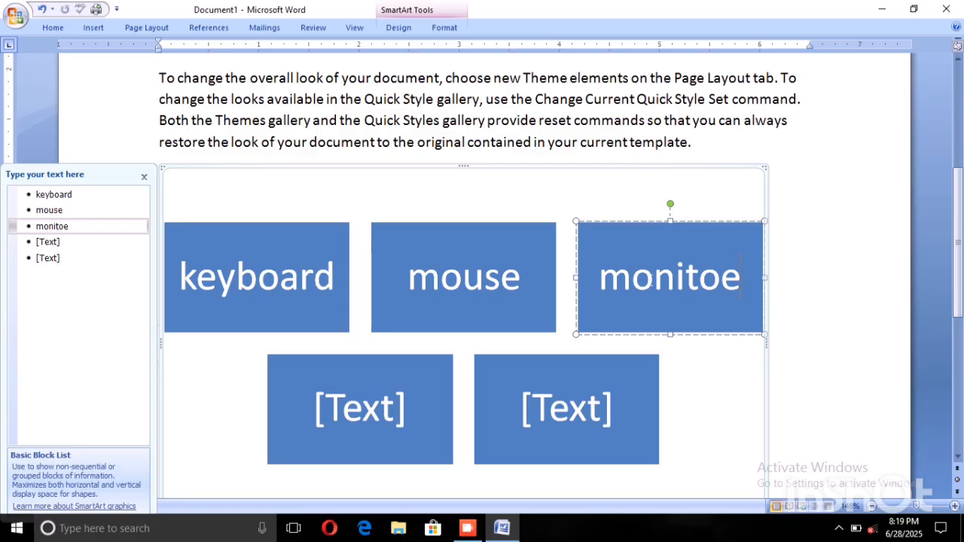
key(BackSpace)
text(r)
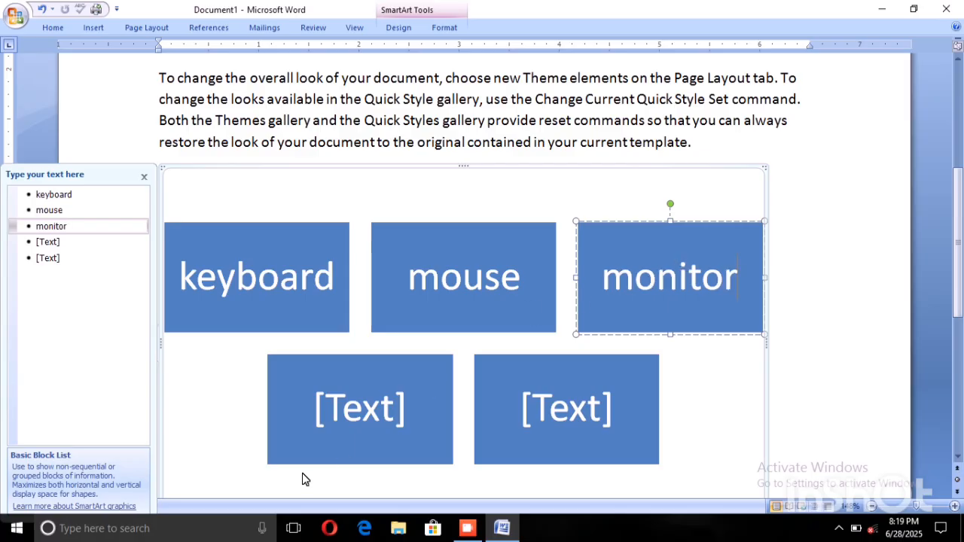
Label the fourth block of the SmartArt list "cpu" and the fifth block "projector"
click(366, 425)
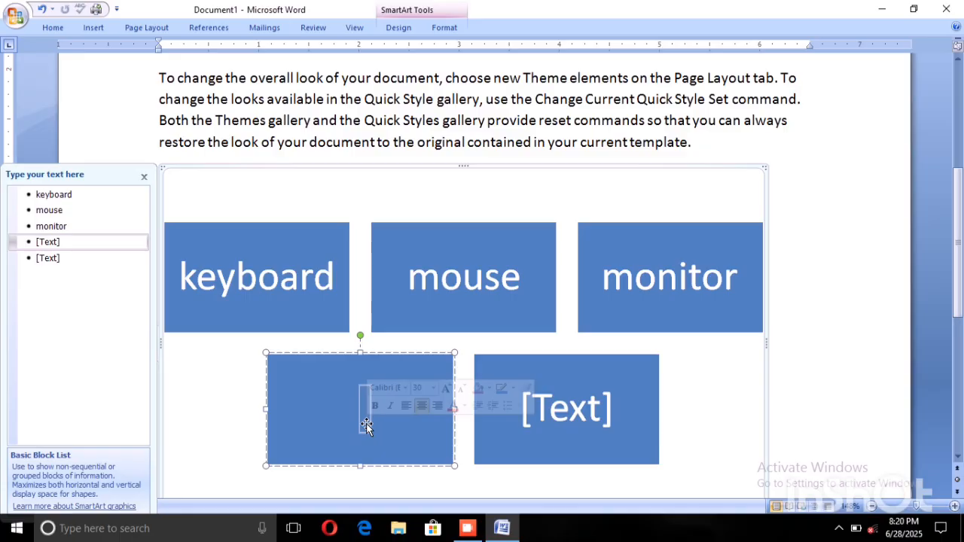
text(cpu)
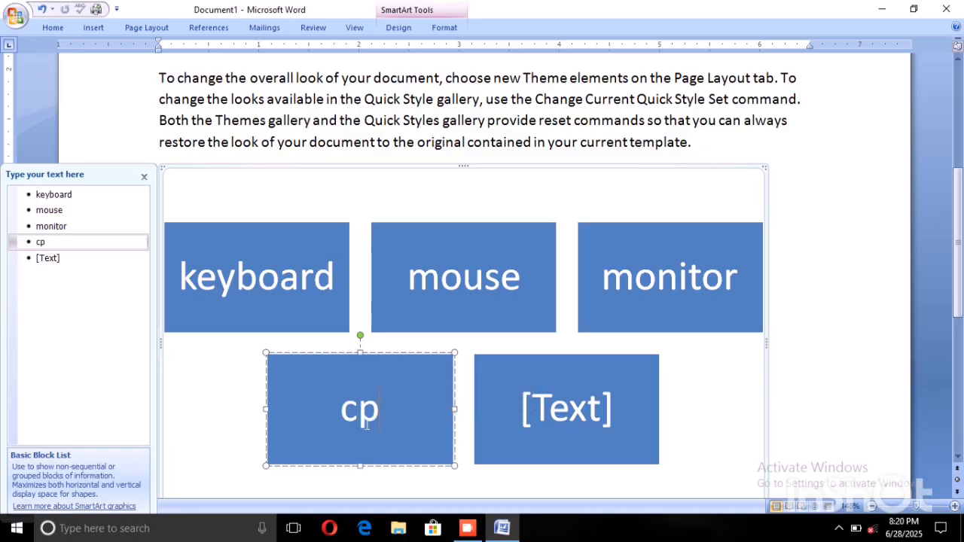
click(574, 422)
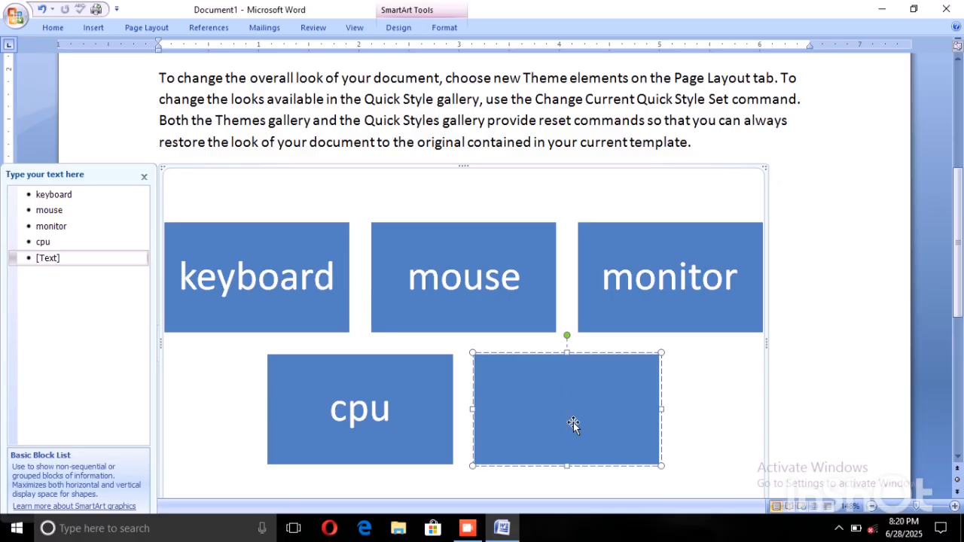
text(projector)
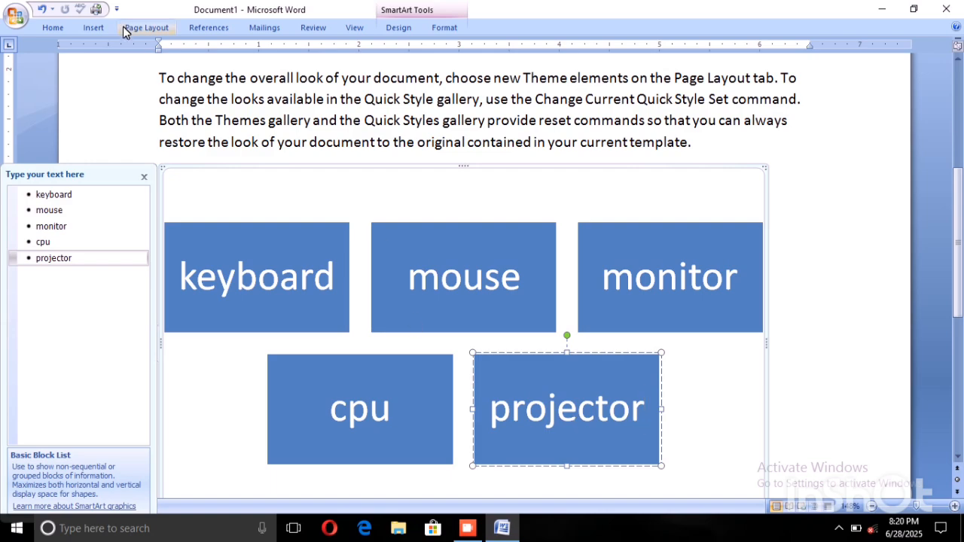
Insert a Picture Caption List SmartArt graphic in place of the selected block list
click(94, 29)
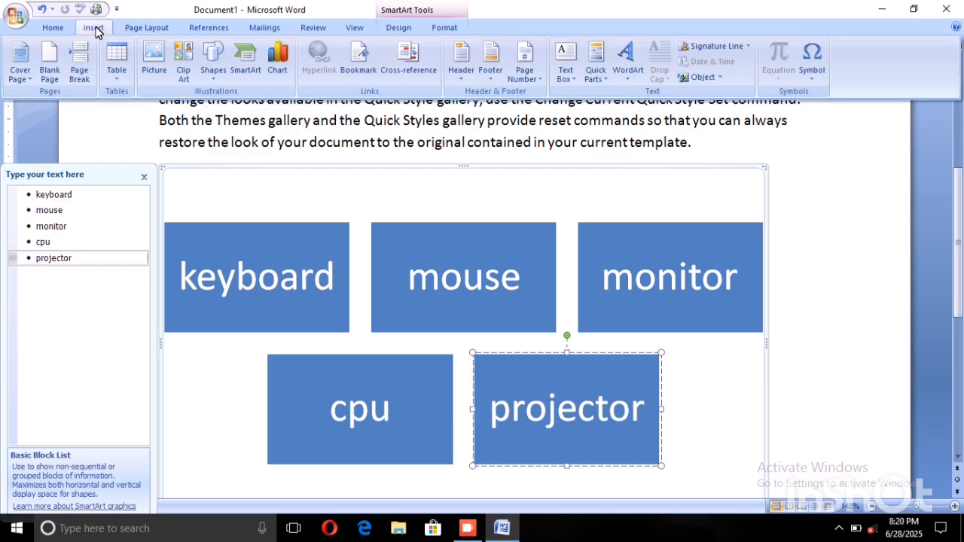
click(237, 61)
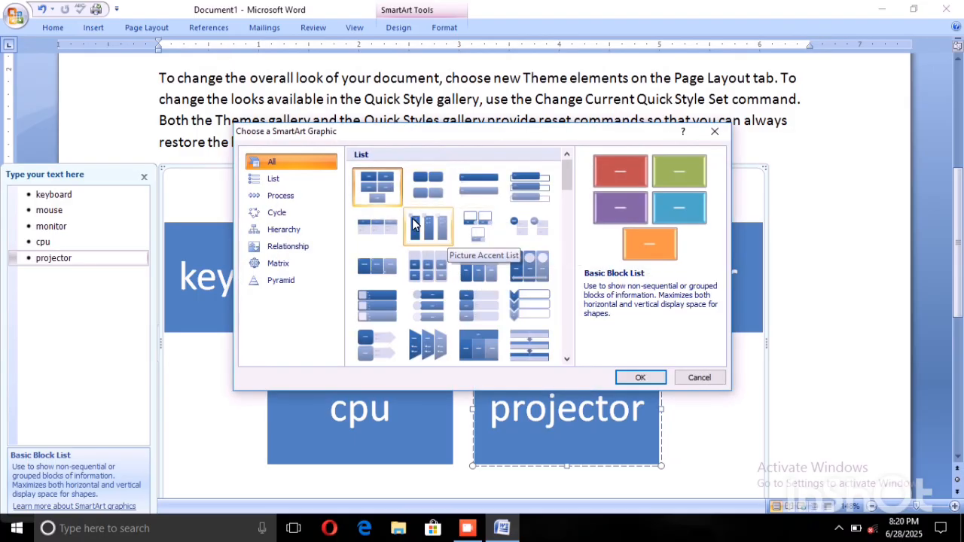
click(419, 179)
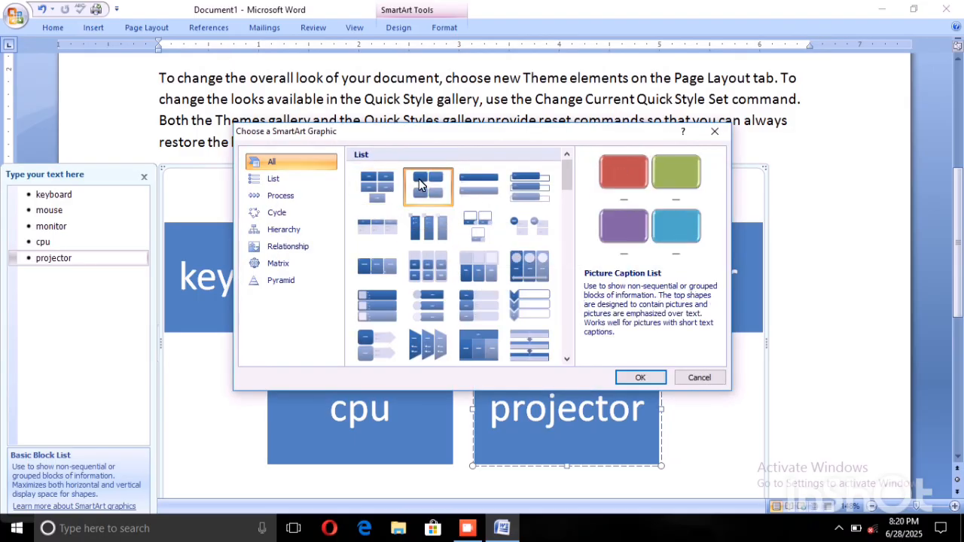
click(638, 377)
scroll(638, 376, down, 3)
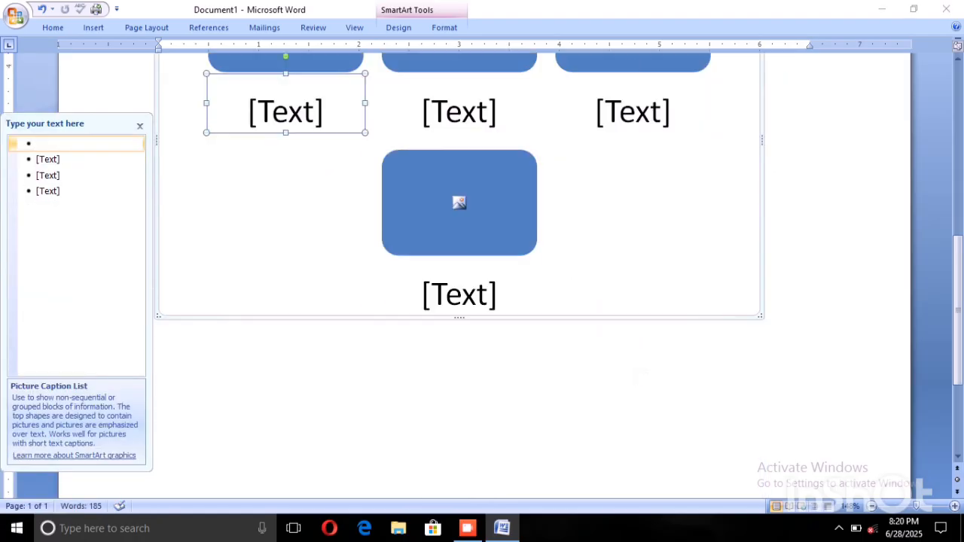
scroll(633, 359, up, 4)
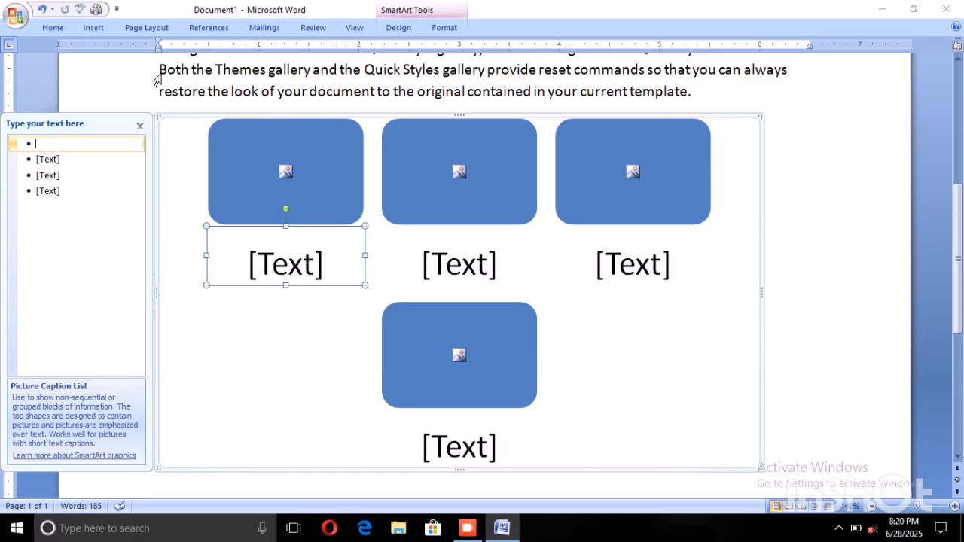
Insert a Block Cycle SmartArt graphic in place of the selected Picture Caption List
click(94, 29)
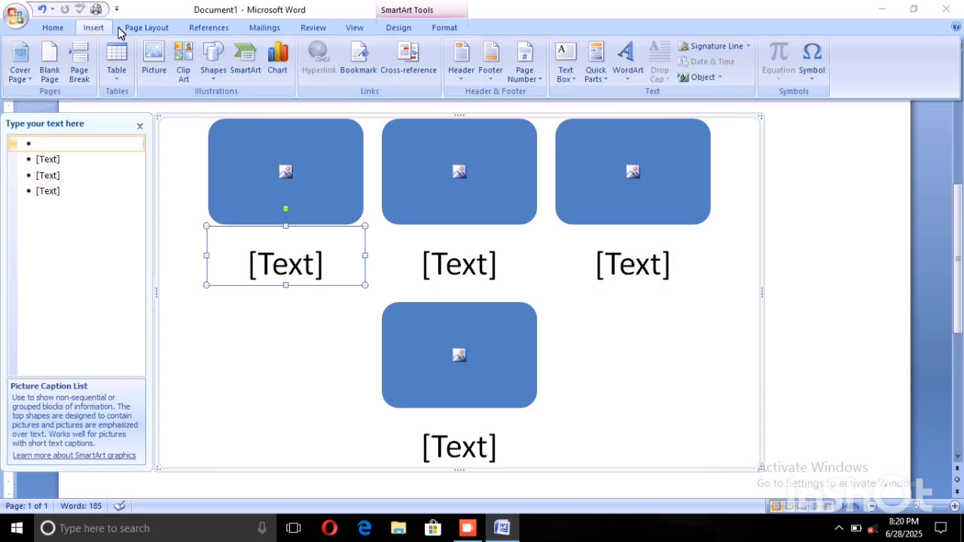
click(239, 60)
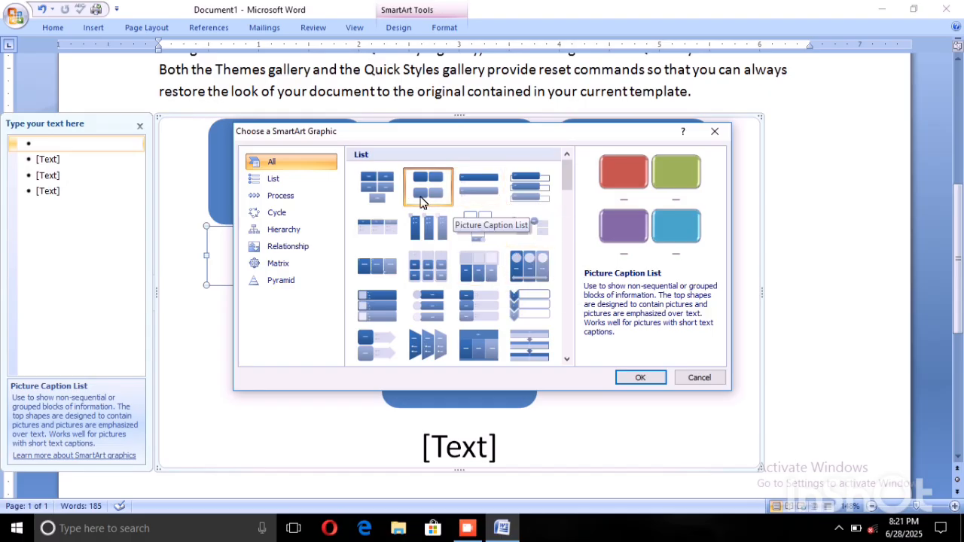
click(374, 184)
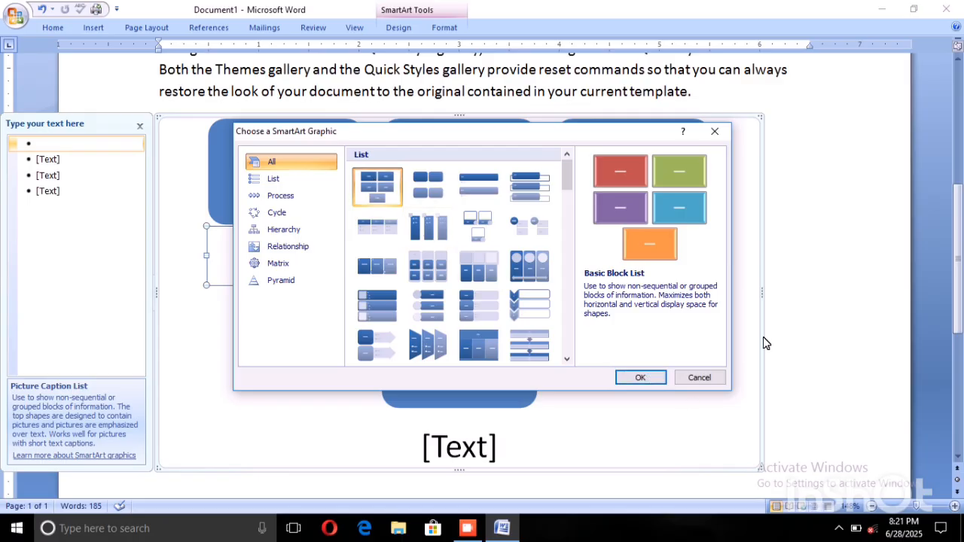
scroll(534, 308, down, 5)
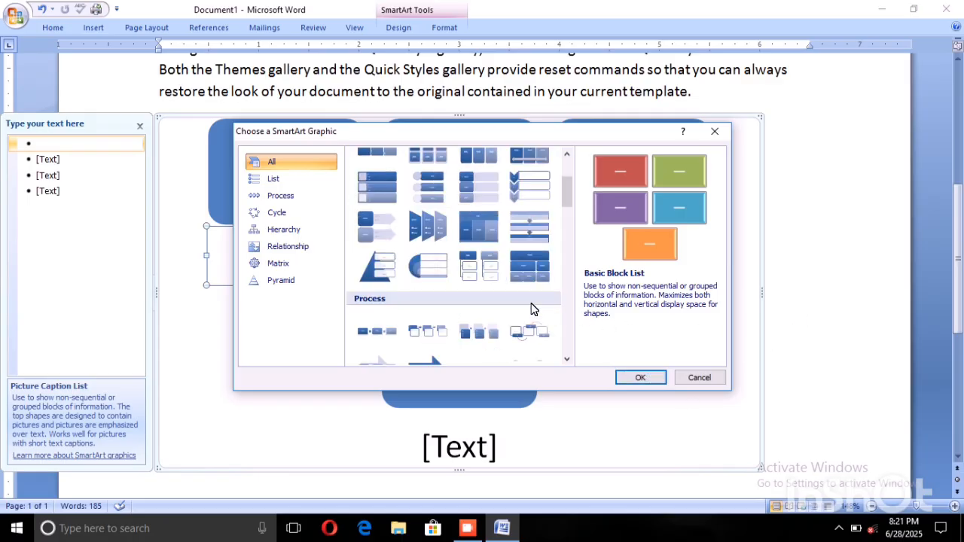
scroll(532, 306, down, 5)
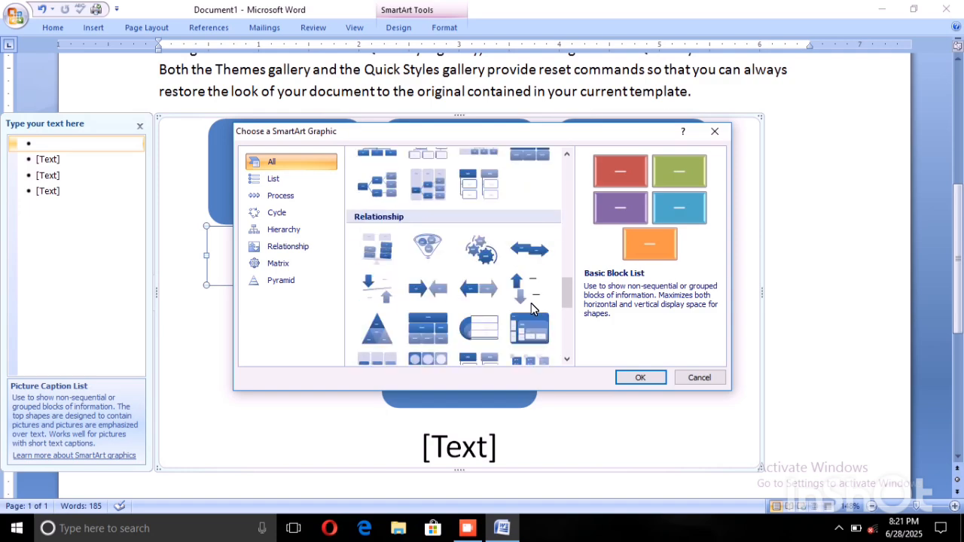
scroll(520, 298, up, 3)
click(483, 210)
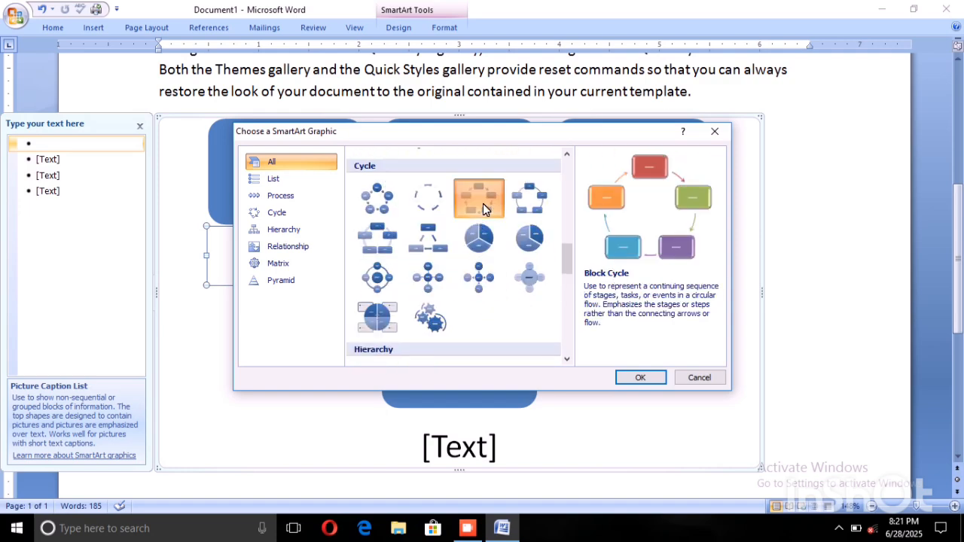
click(631, 376)
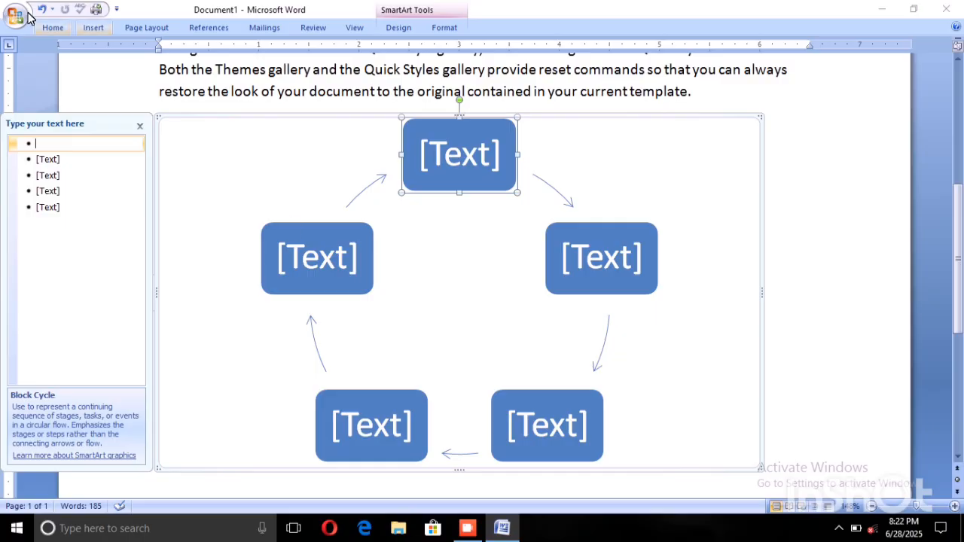
Insert a Radial Venn SmartArt graphic from the Relationship layouts in place of the block cycle
click(85, 24)
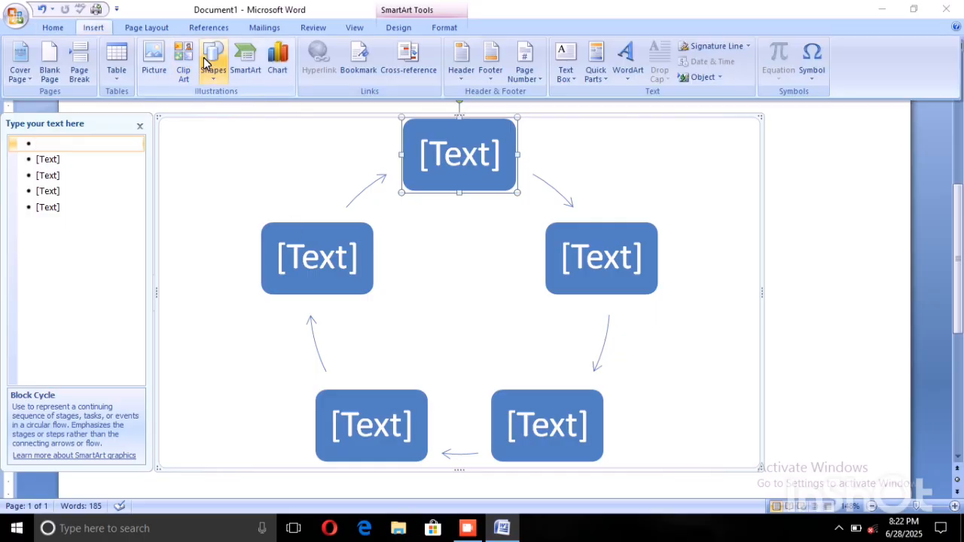
click(247, 65)
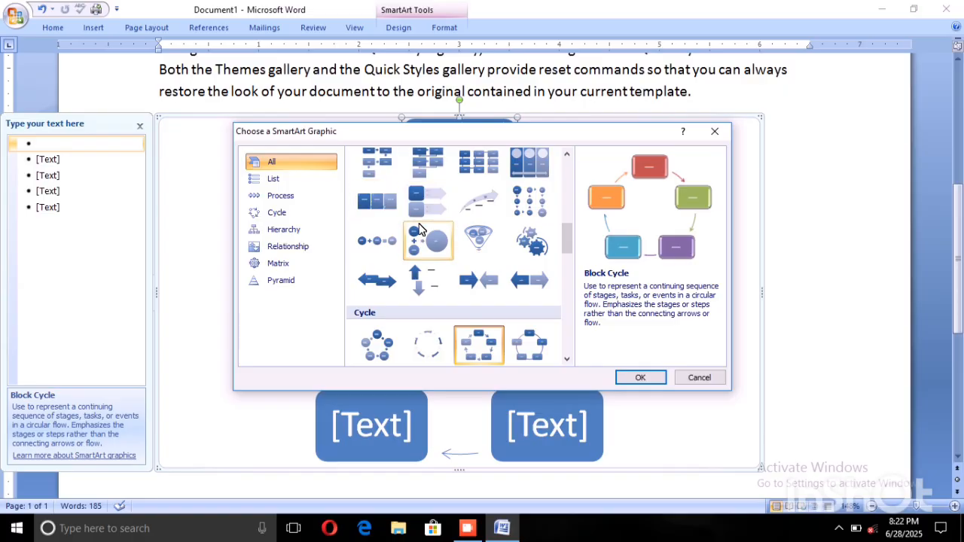
scroll(421, 229, down, 6)
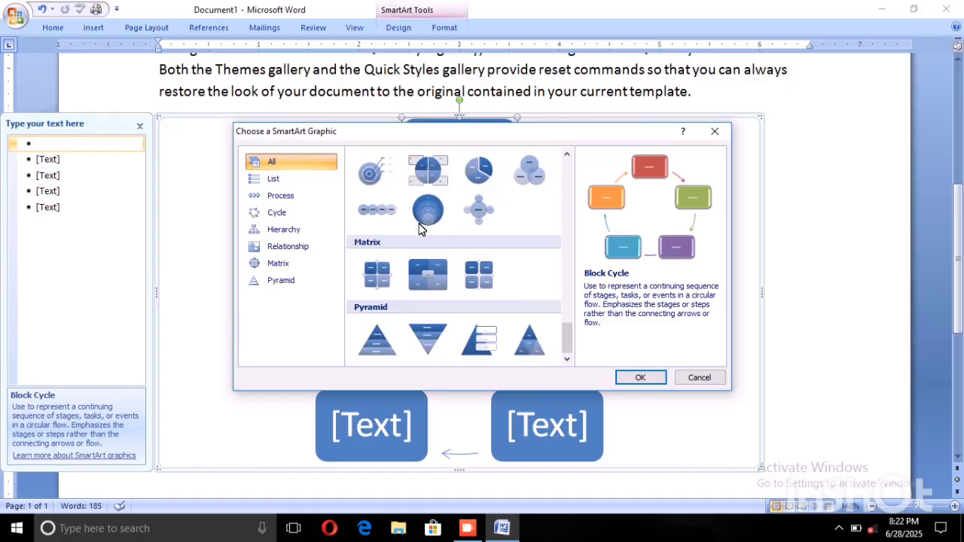
click(422, 209)
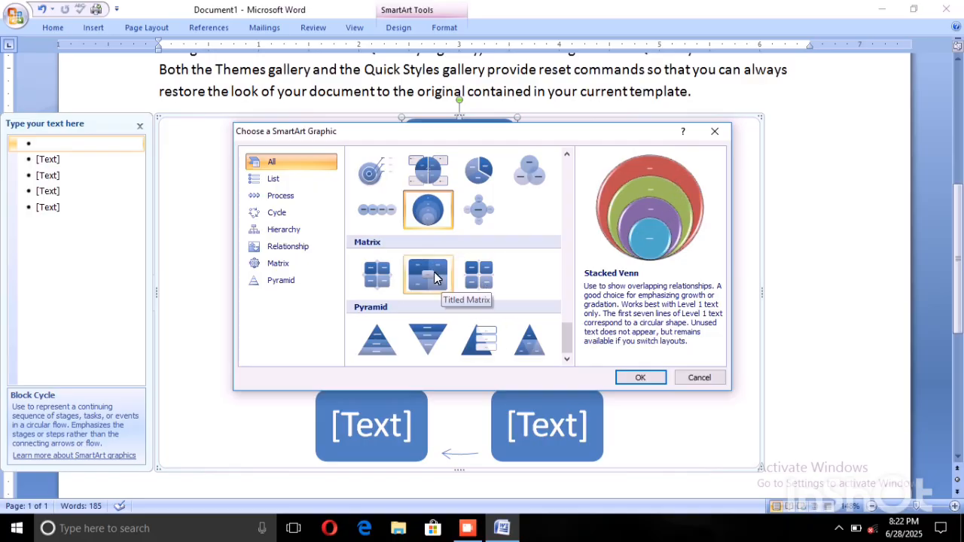
click(479, 209)
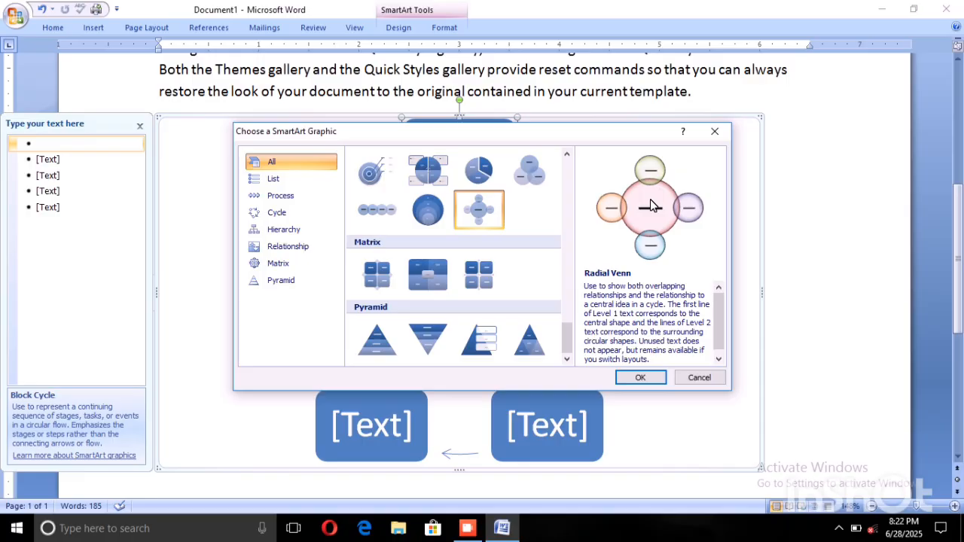
click(633, 370)
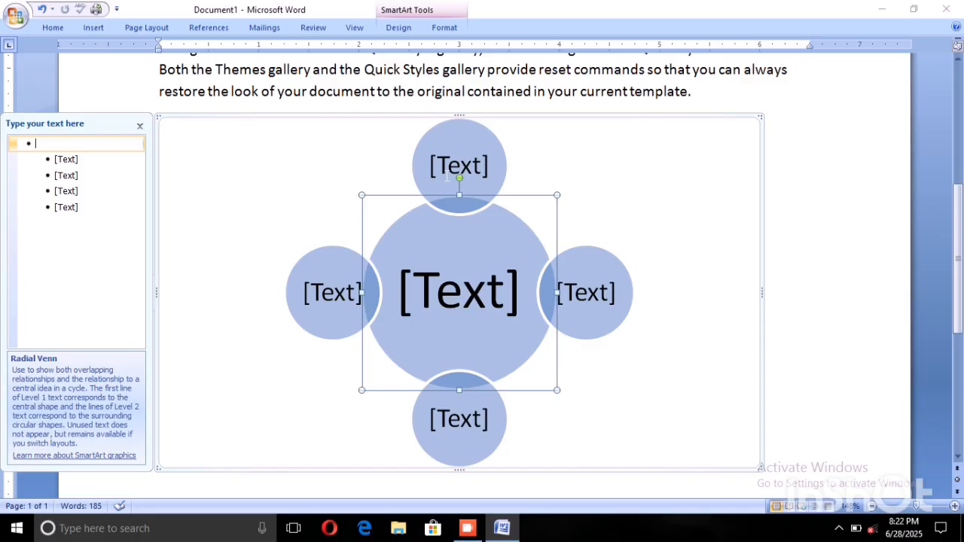
Examine the Hierarchy, Relationship, Matrix and Pyramid SmartArt layouts without inserting one
click(95, 28)
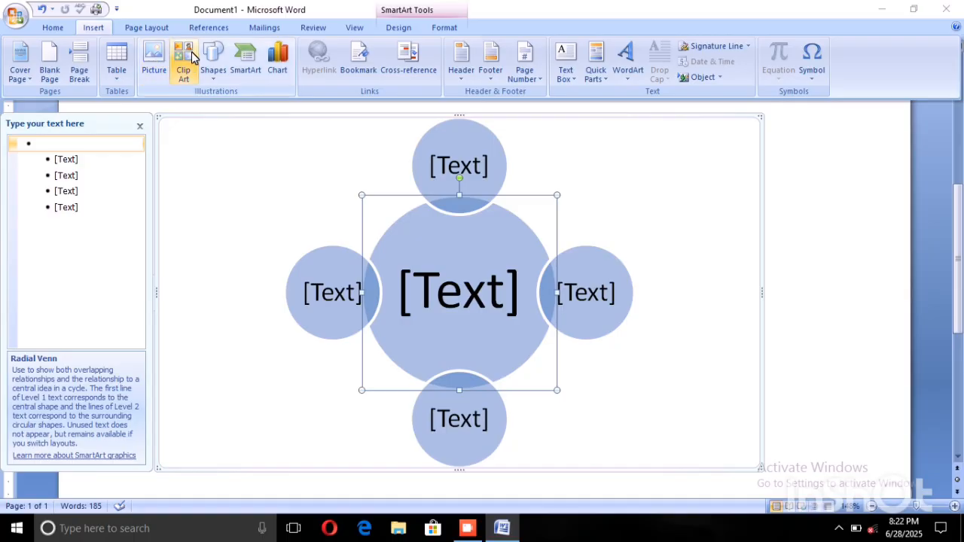
click(214, 71)
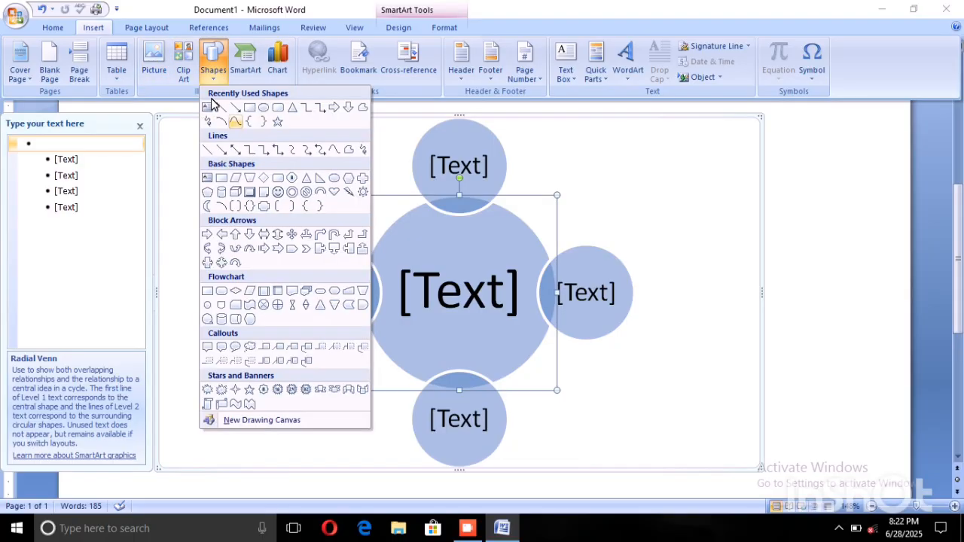
click(245, 59)
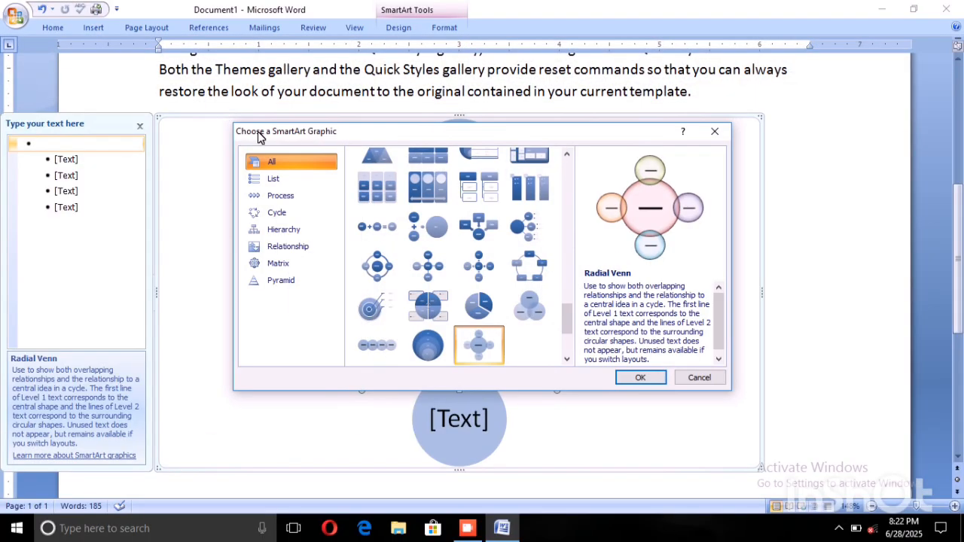
click(285, 223)
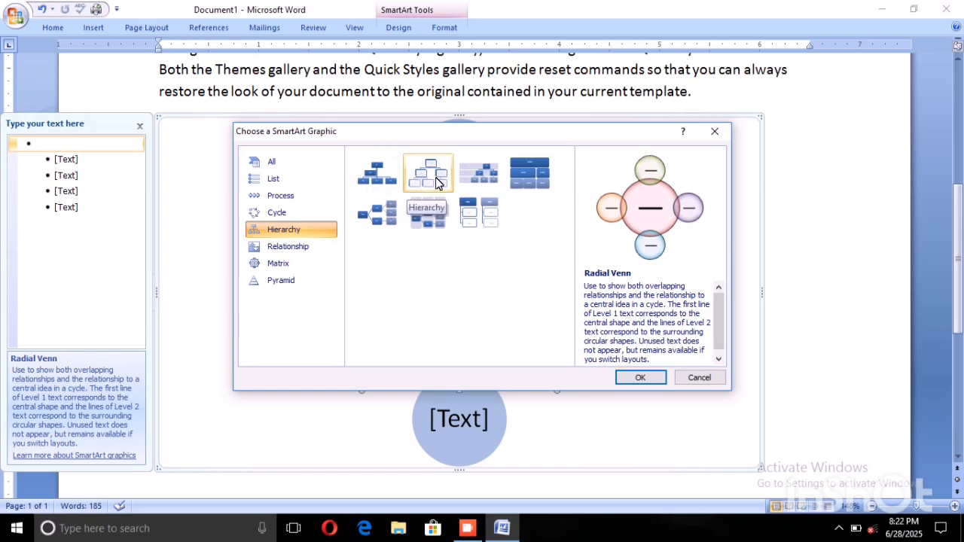
click(286, 239)
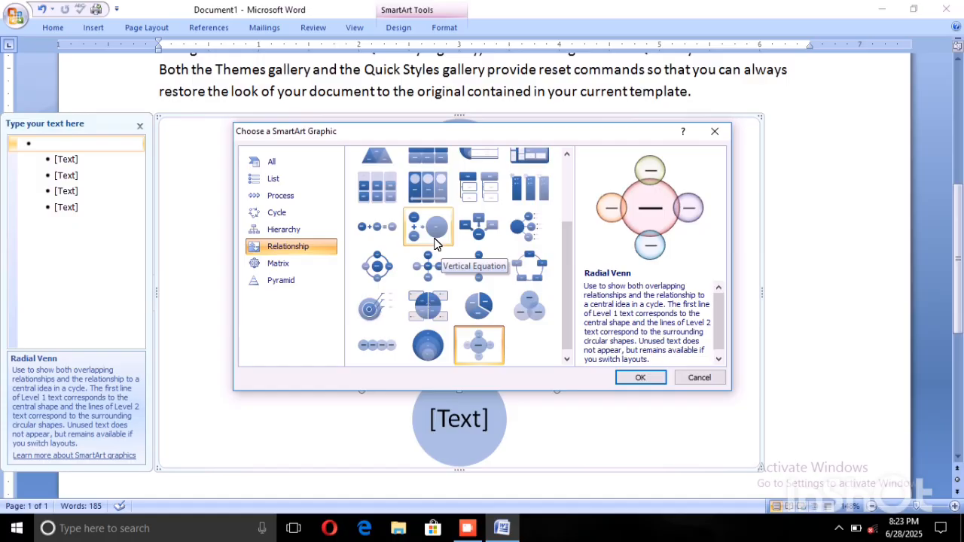
scroll(433, 243, up, 3)
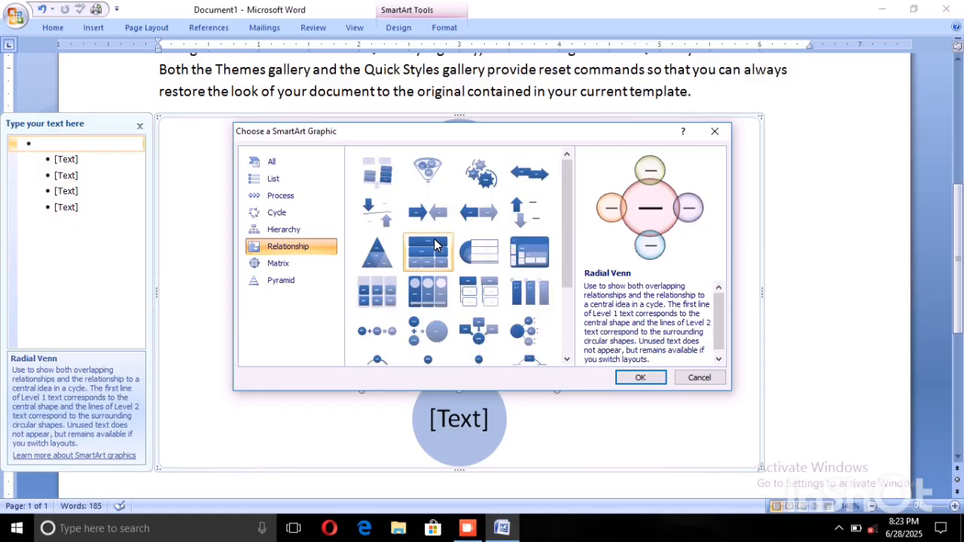
click(277, 261)
click(276, 279)
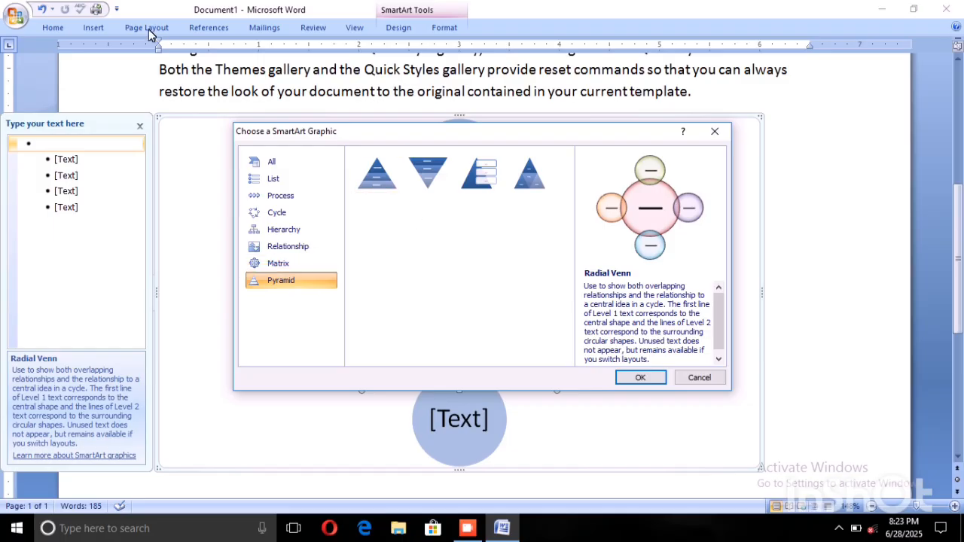
click(93, 26)
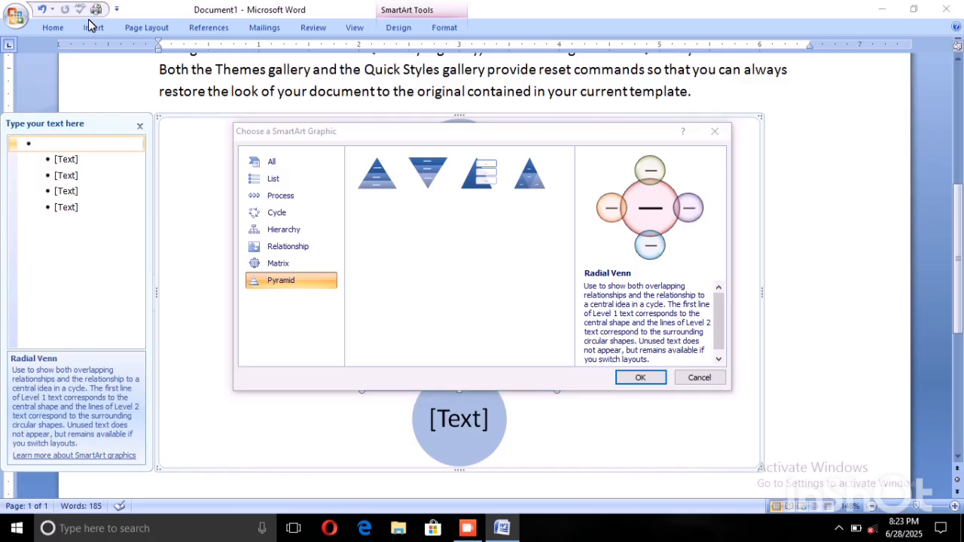
click(715, 131)
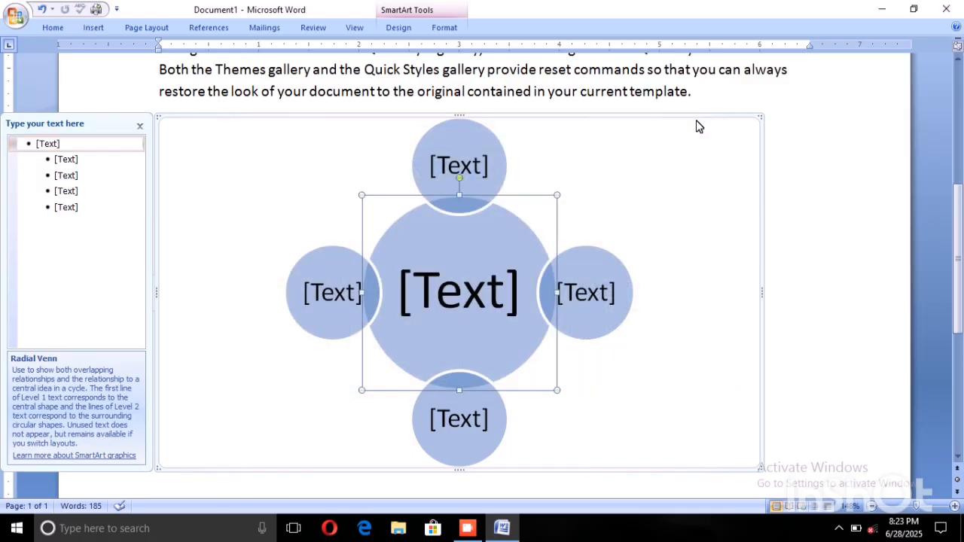
Insert a line chart with markers using the default data, and maximize the document window
click(93, 27)
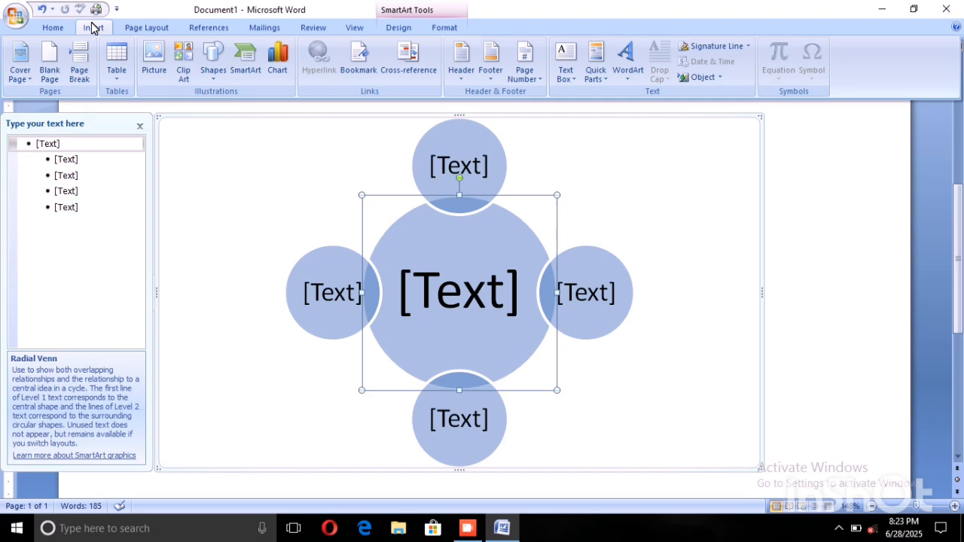
click(273, 60)
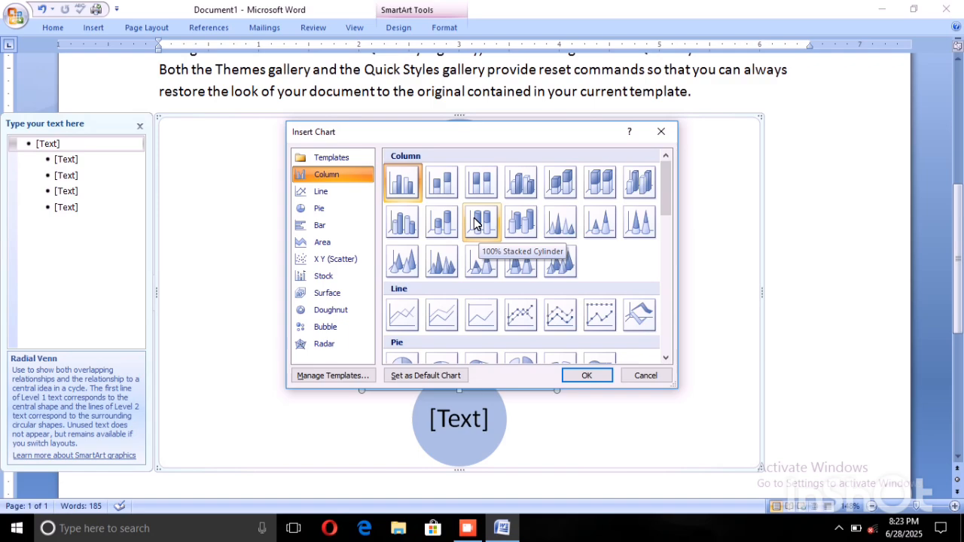
scroll(464, 239, down, 3)
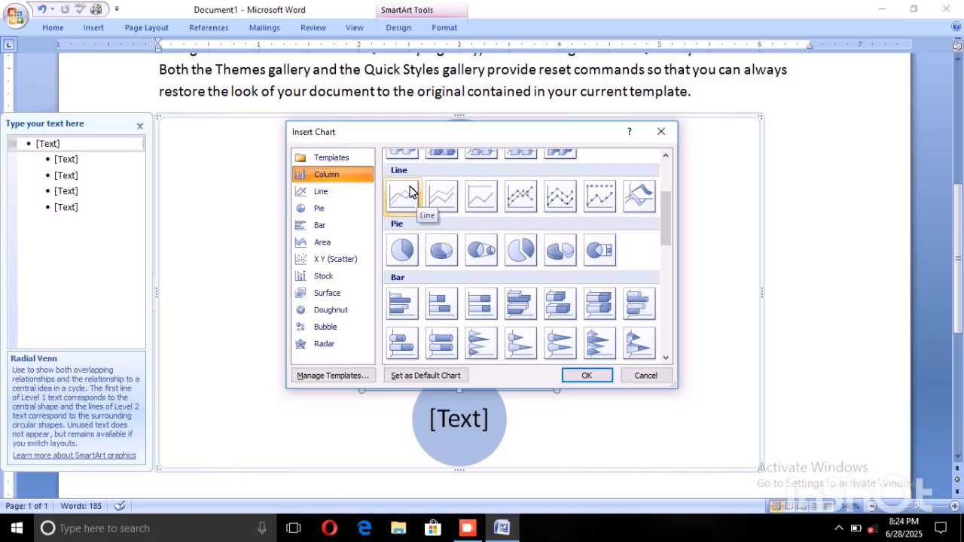
click(509, 198)
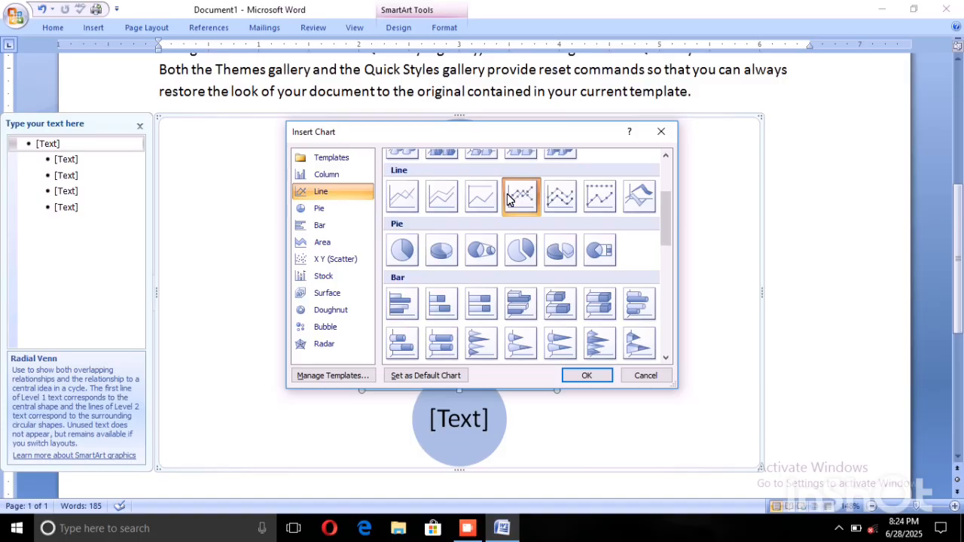
click(591, 374)
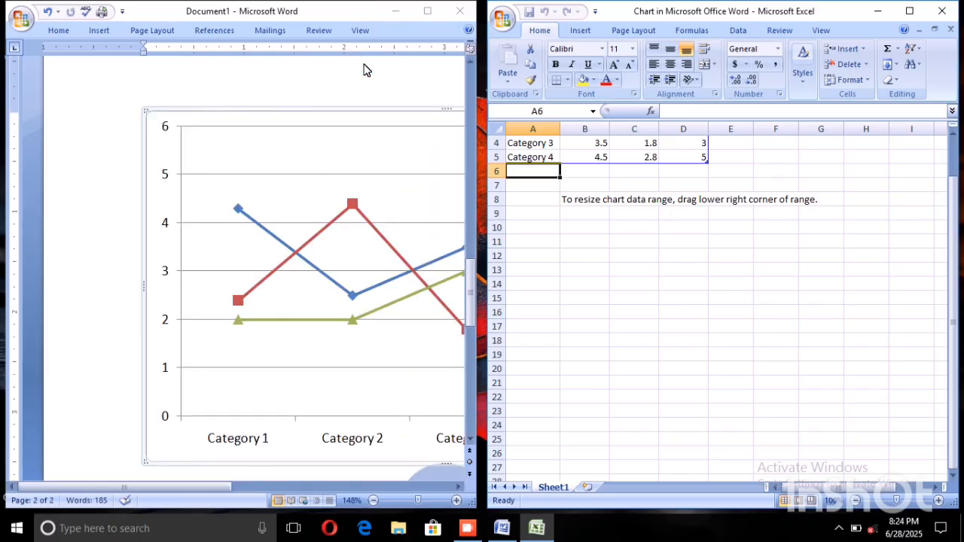
click(427, 11)
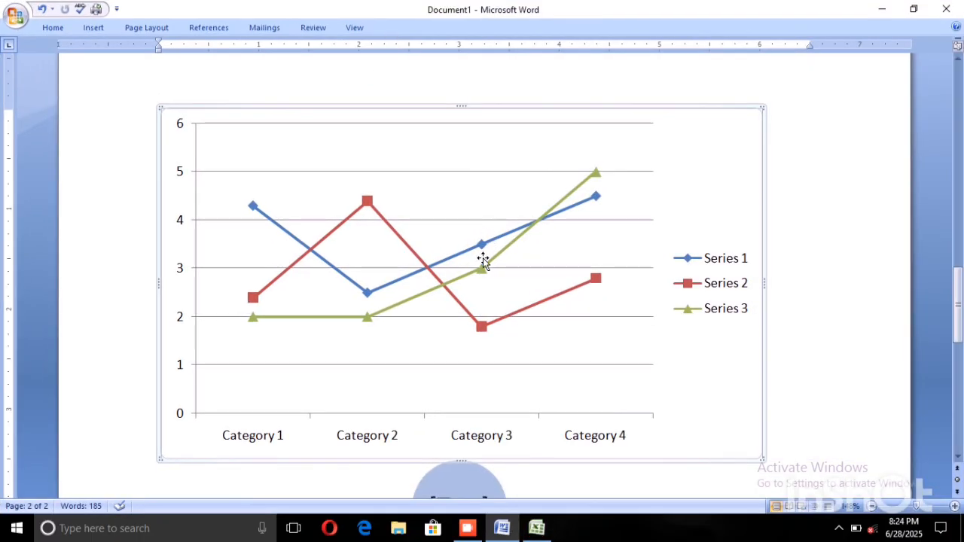
Insert a 100% stacked line chart with markers, using the default data, in place of the selected line chart
scroll(482, 259, down, 1)
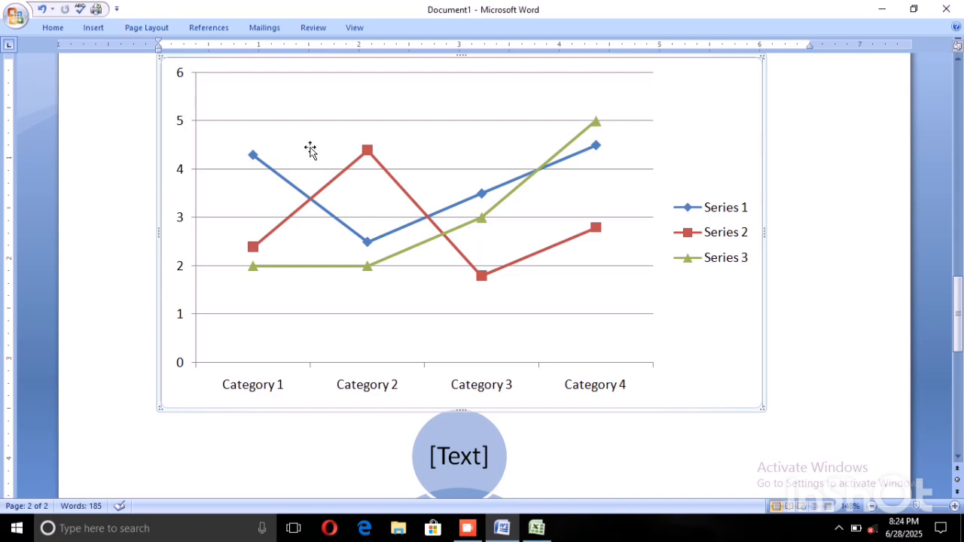
scroll(311, 151, up, 4)
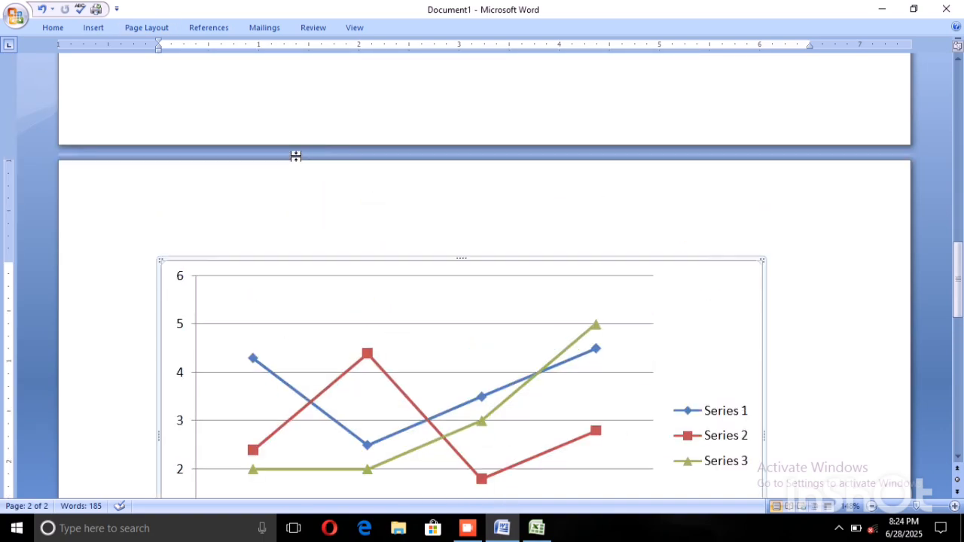
scroll(295, 156, up, 6)
scroll(295, 156, down, 6)
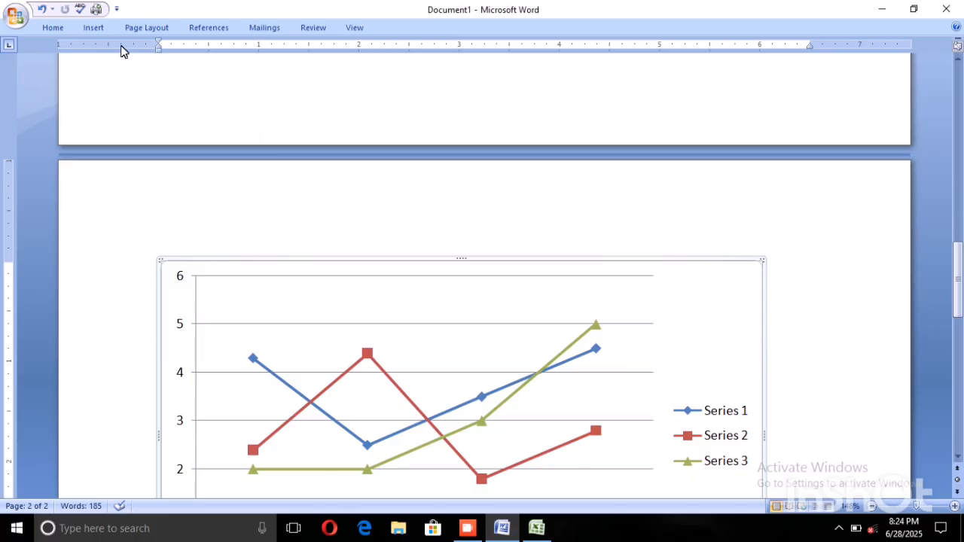
click(94, 27)
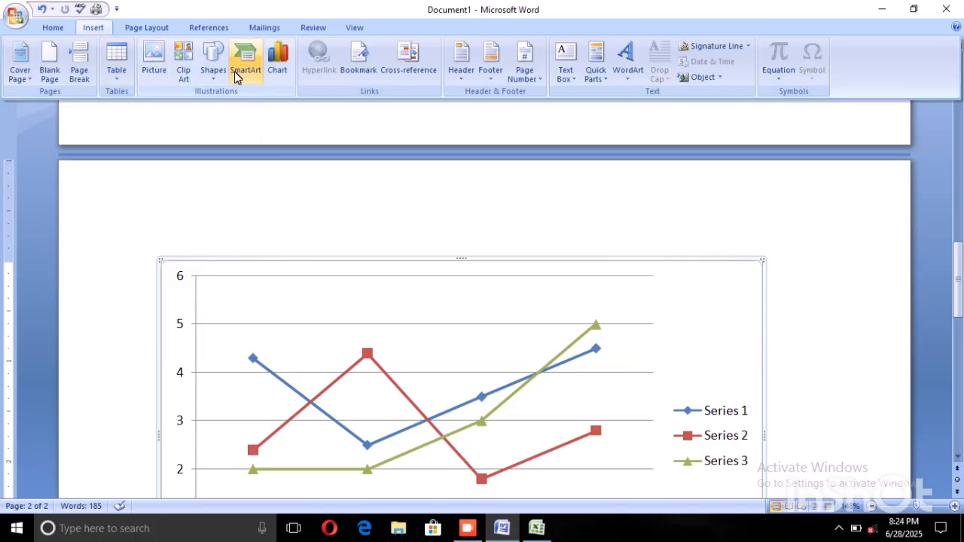
click(276, 64)
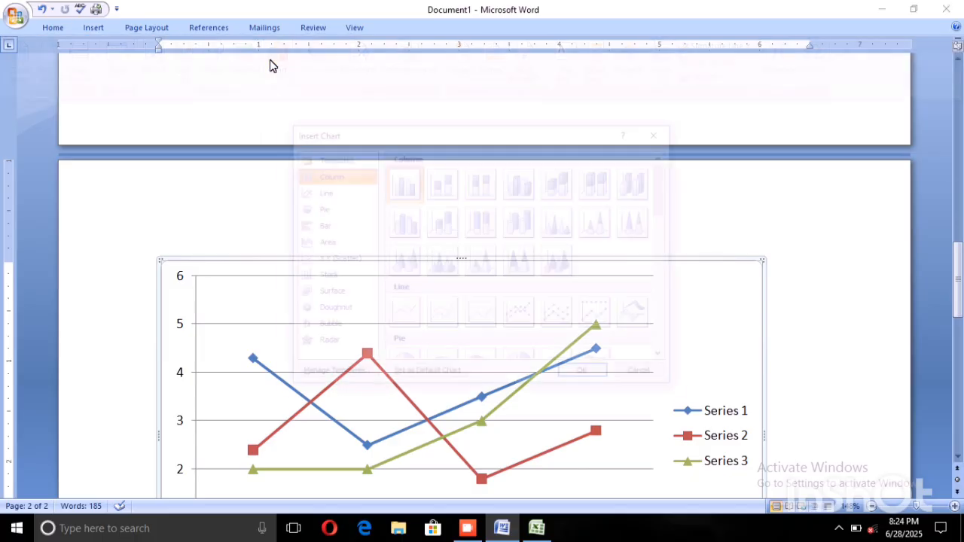
scroll(501, 260, down, 3)
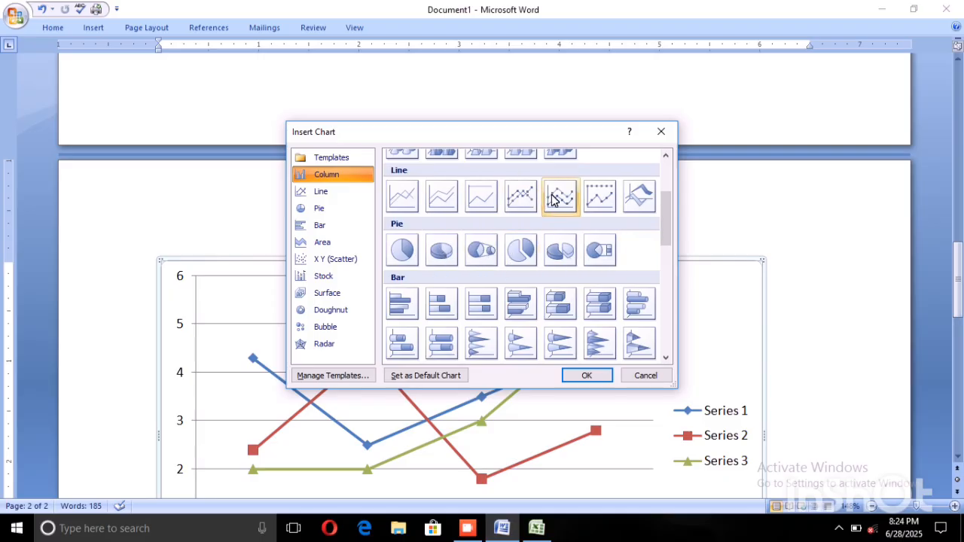
click(601, 193)
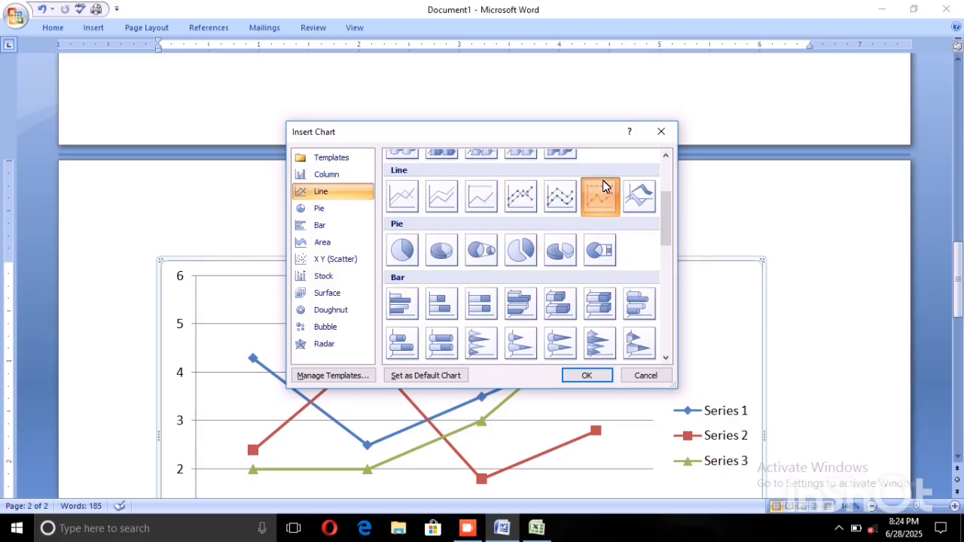
click(588, 375)
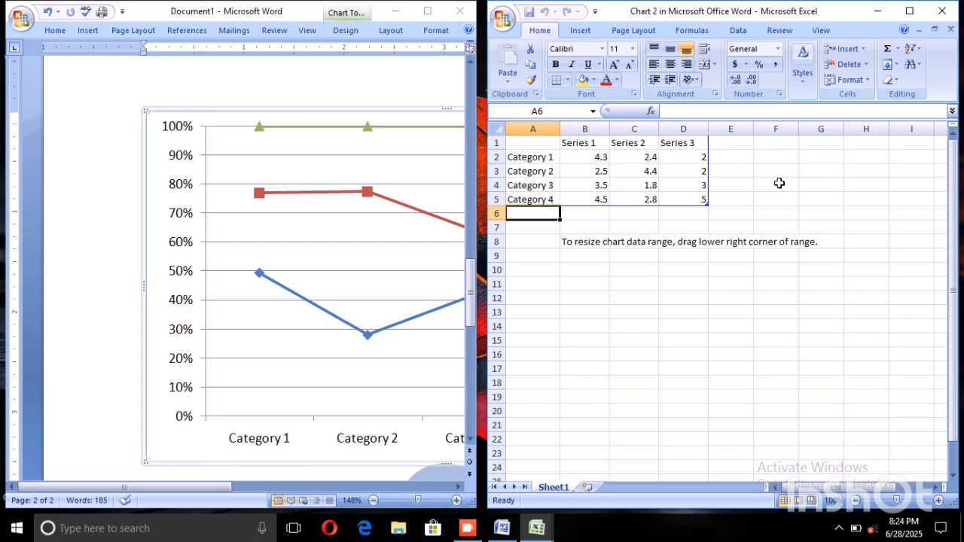
scroll(183, 245, down, 2)
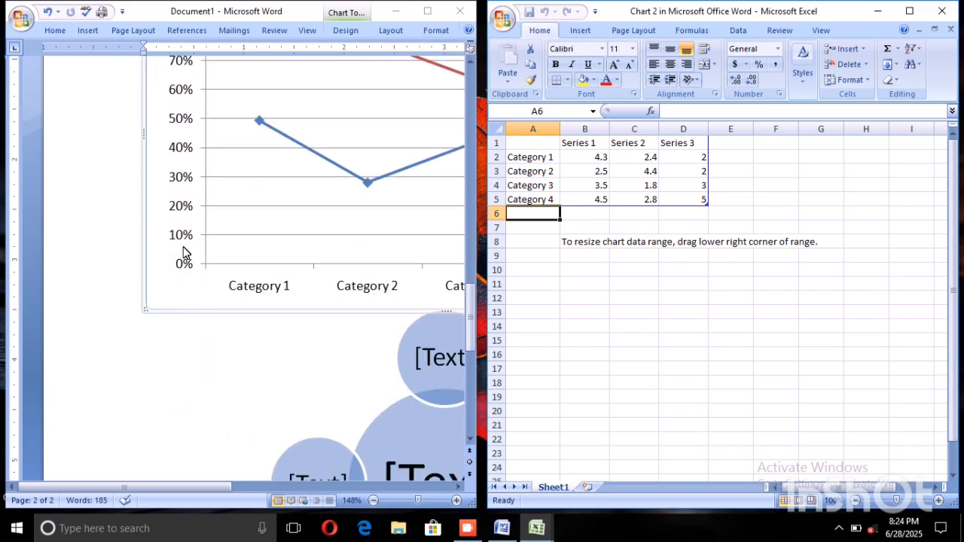
scroll(183, 254, up, 3)
scroll(279, 282, down, 1)
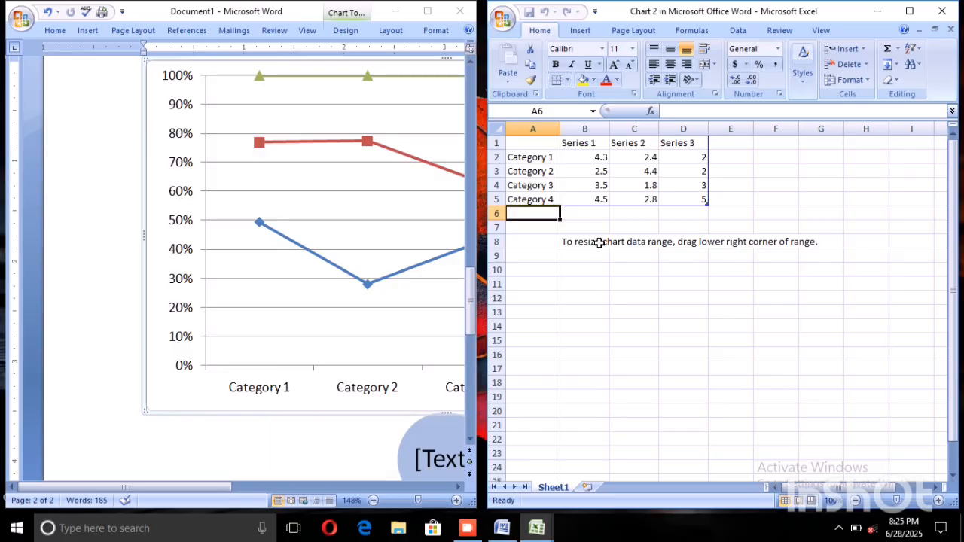
Set the Series 1 value for Category 1 to 8.3 in the chart data and maximize the document window
click(531, 155)
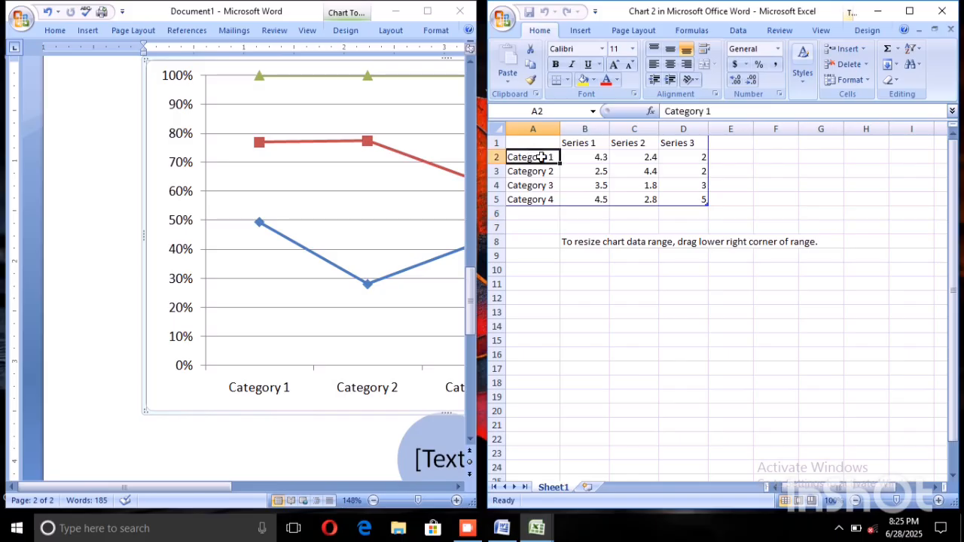
click(600, 157)
key(BackSpace)
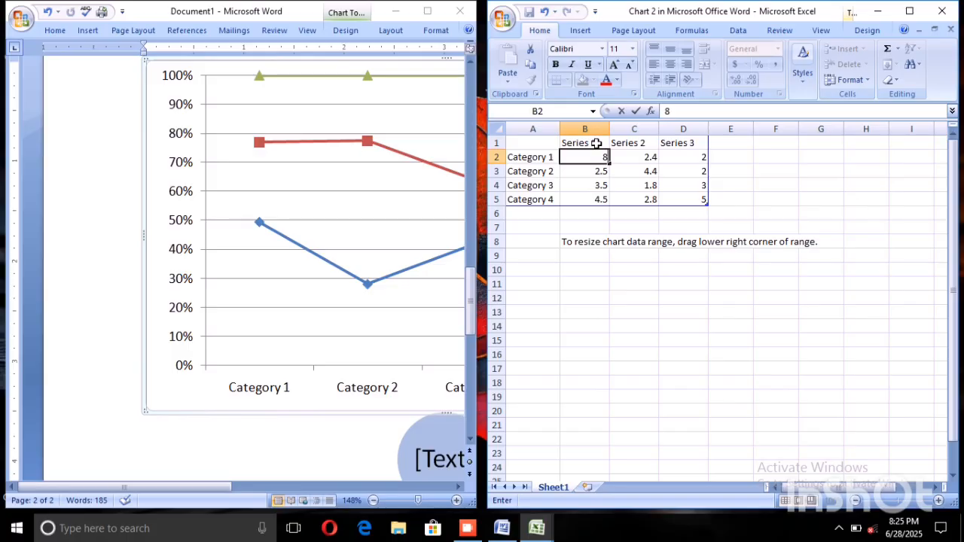
text(8.3)
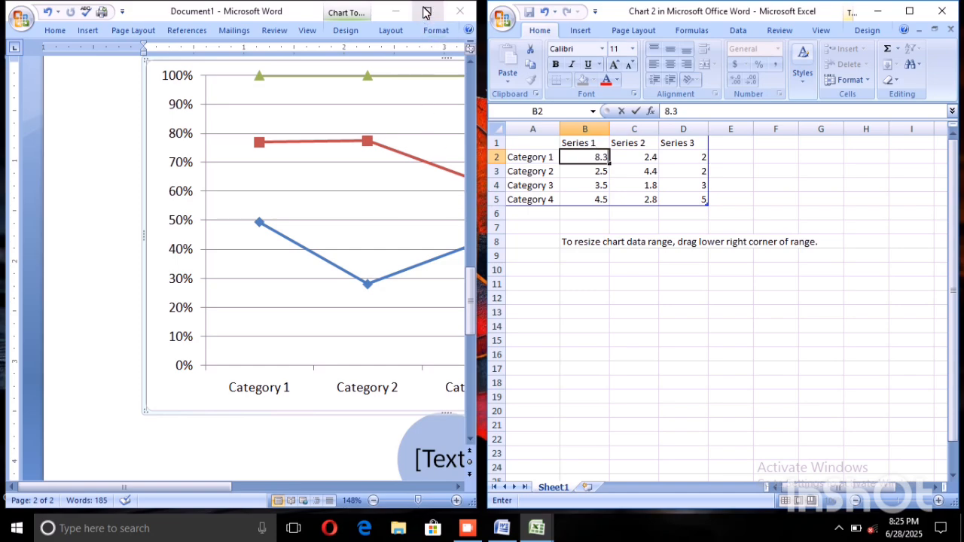
click(670, 315)
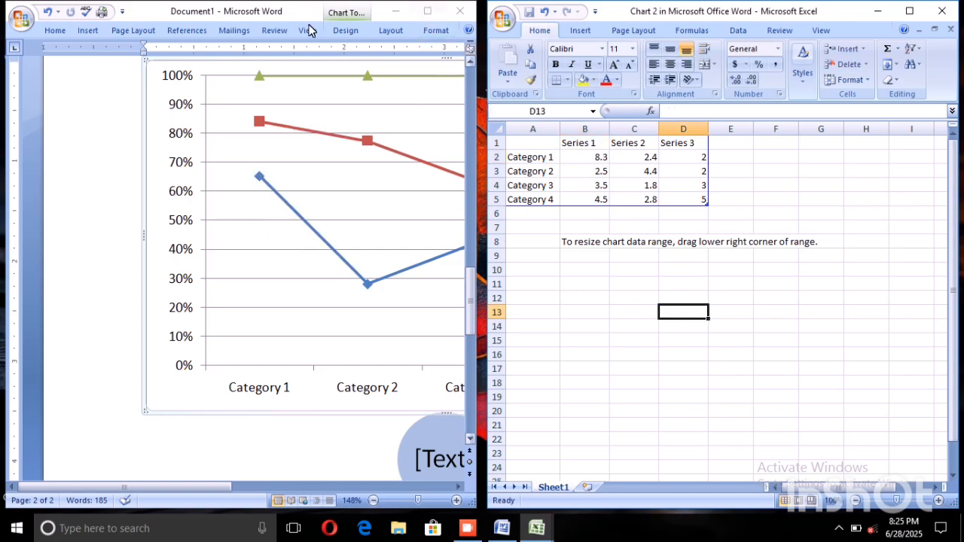
click(428, 11)
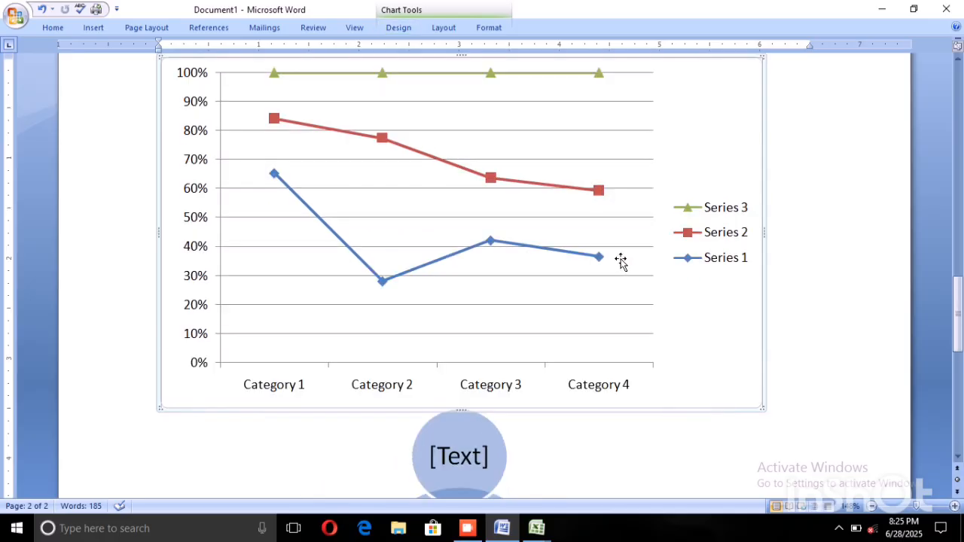
scroll(618, 260, up, 2)
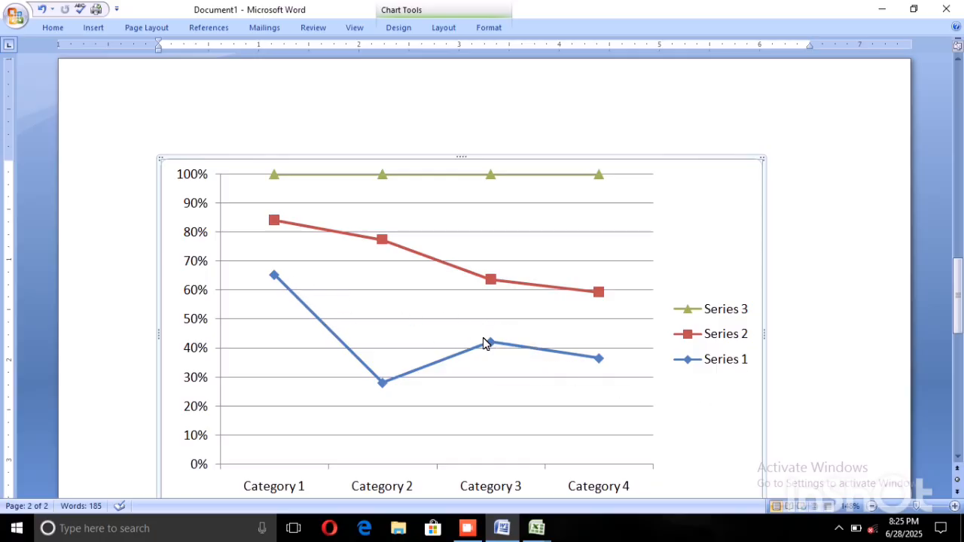
mouse_move(486, 343)
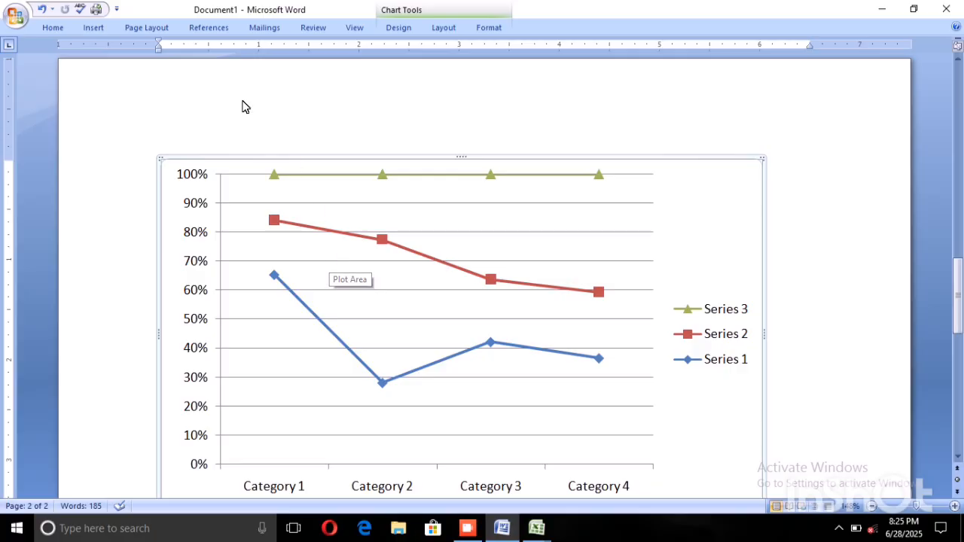
Examine the available chart types, including XY scatter, stock, surface, pie, bubble and radar, without changing the chart
click(92, 27)
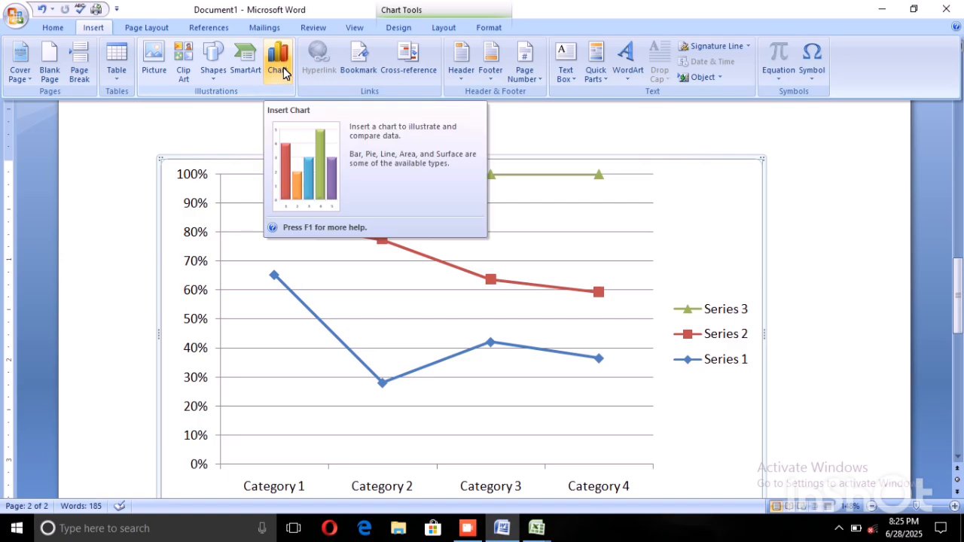
click(279, 61)
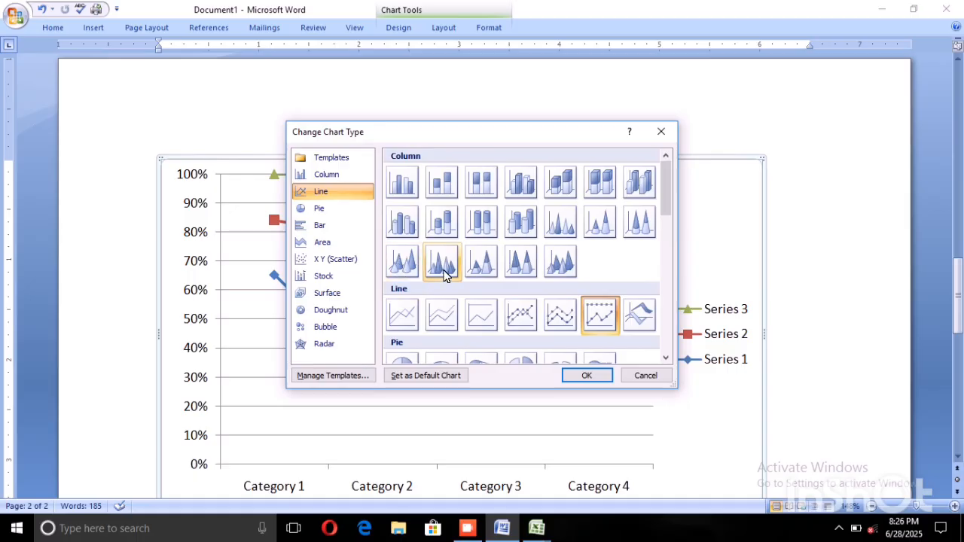
click(332, 260)
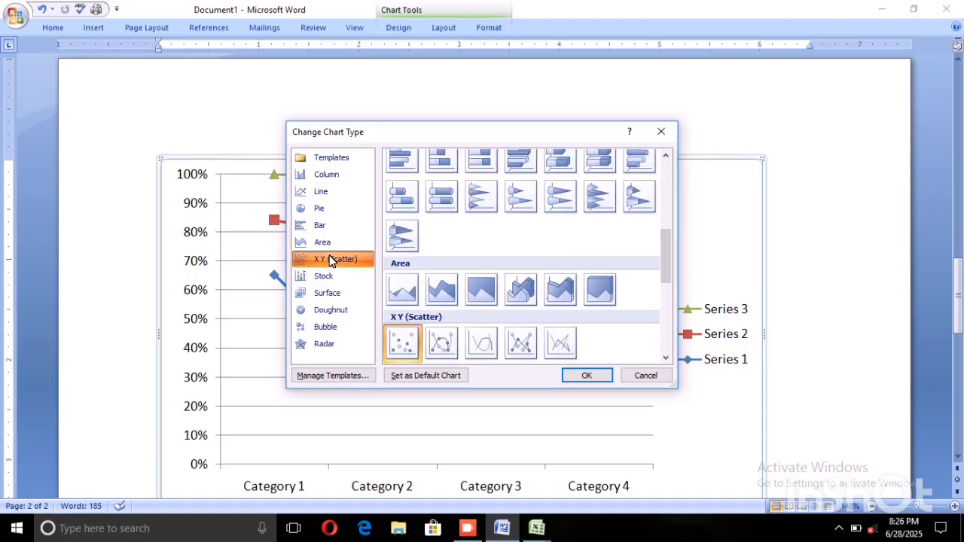
scroll(477, 333, down, 3)
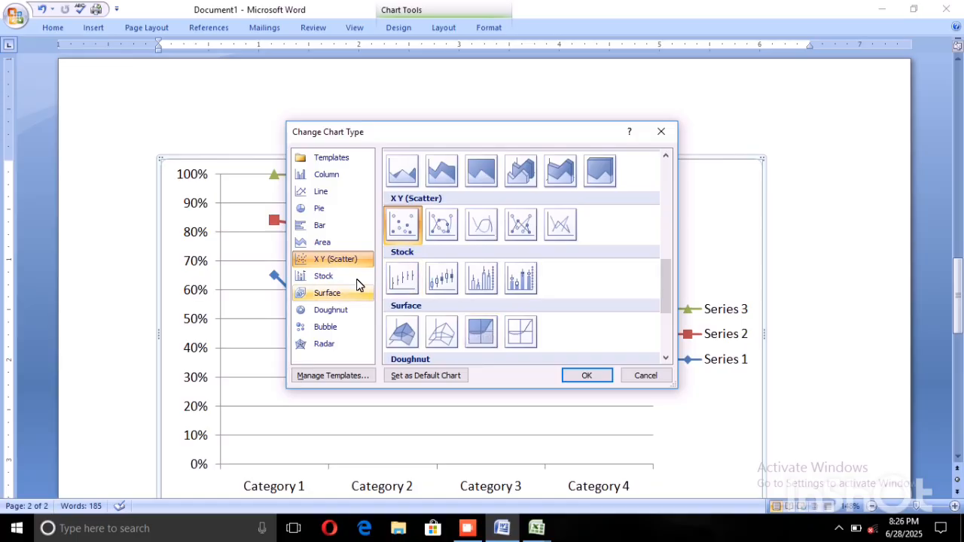
click(335, 208)
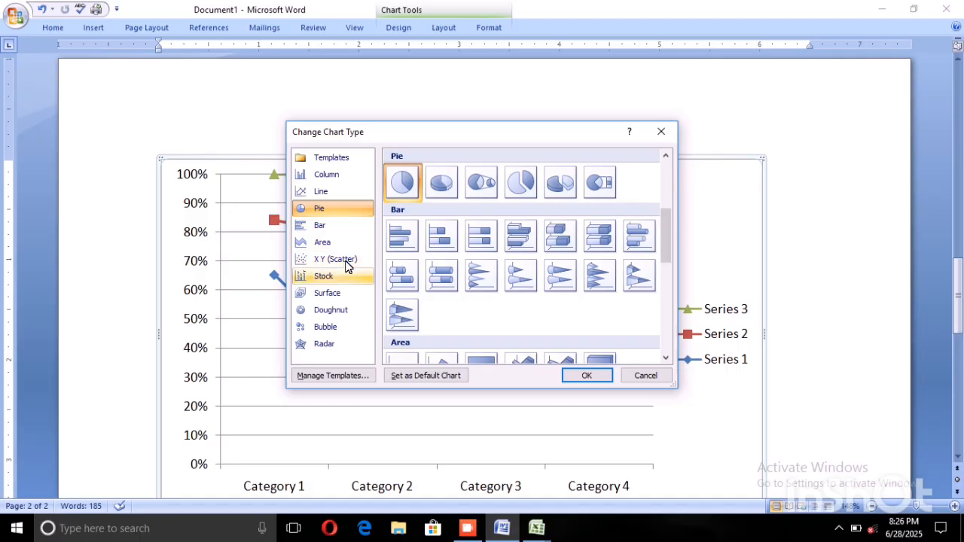
click(322, 326)
scroll(414, 311, down, 1)
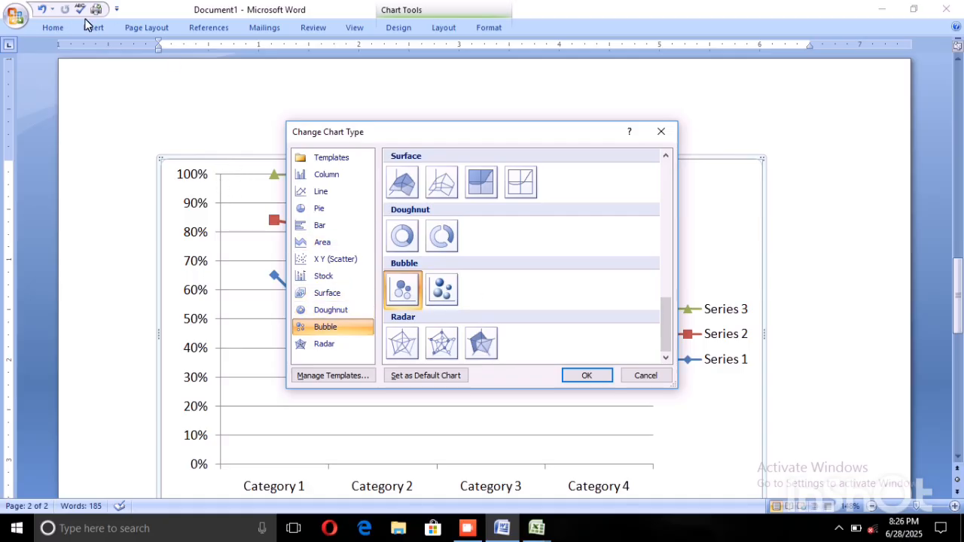
click(662, 132)
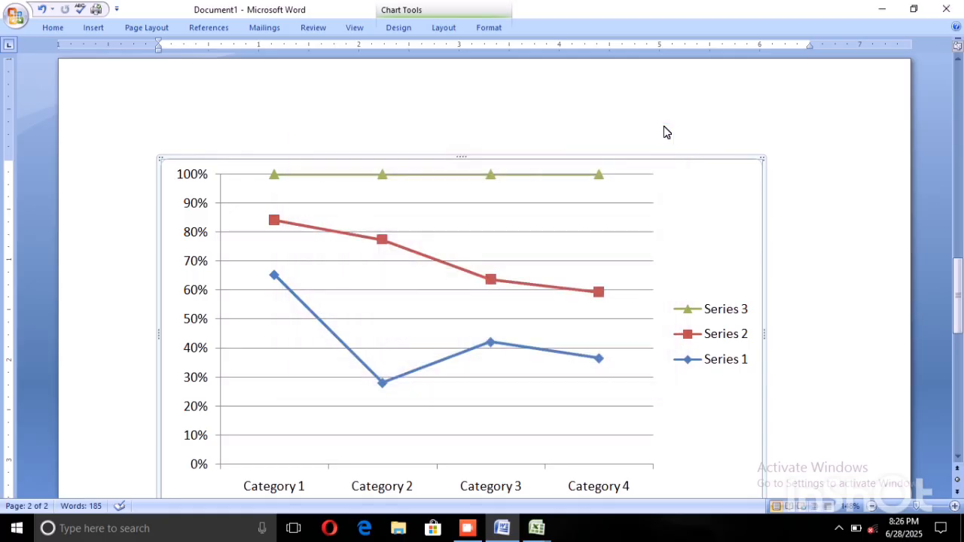
click(93, 27)
click(278, 62)
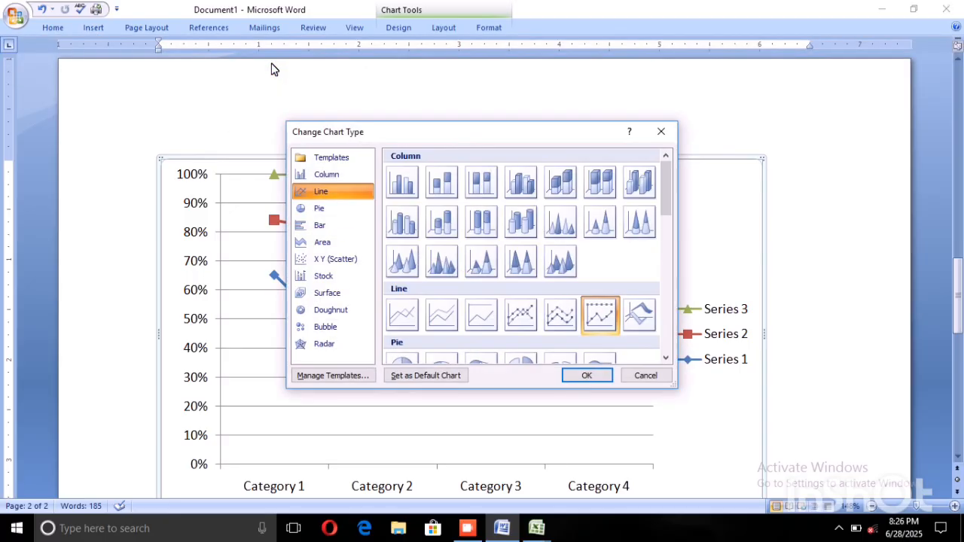
click(662, 132)
click(93, 28)
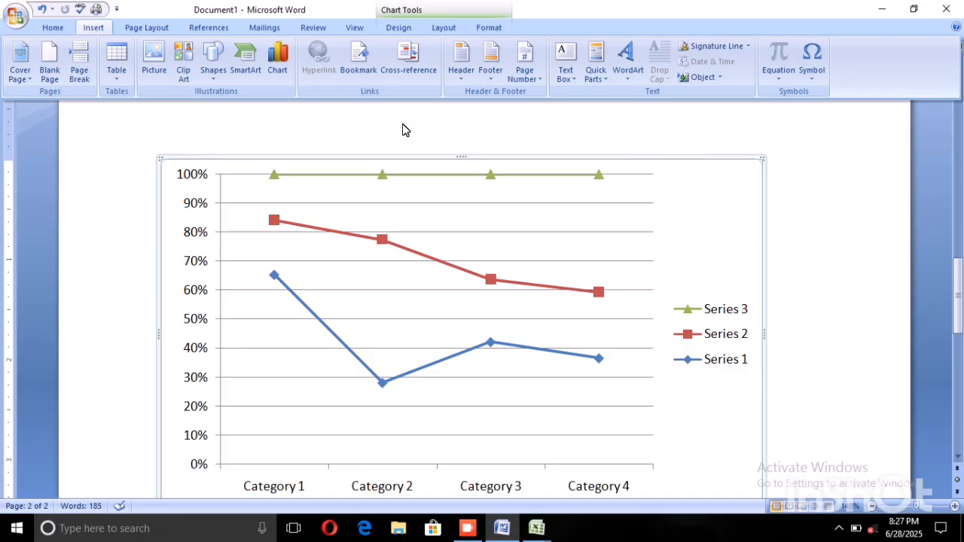
Try to delete the plot area of the line chart
right_click(529, 305)
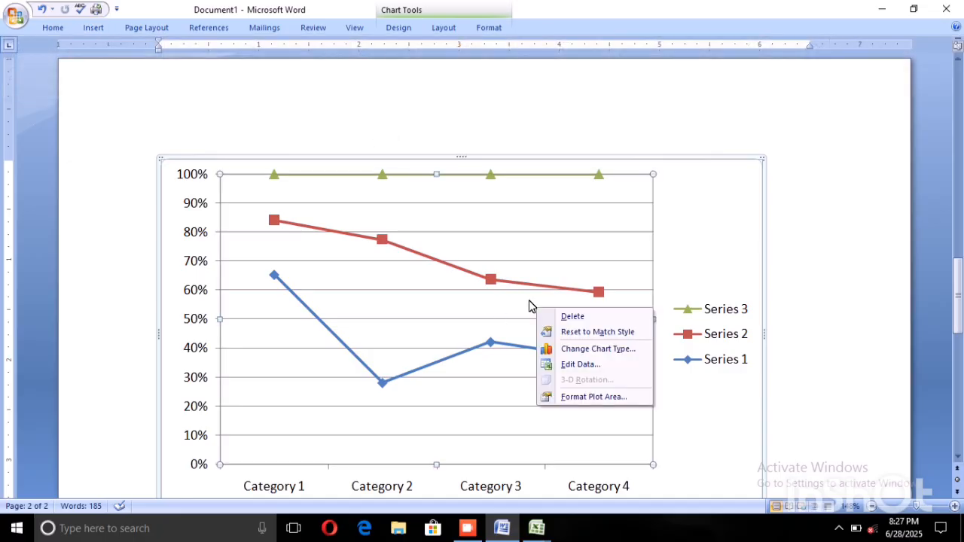
click(577, 318)
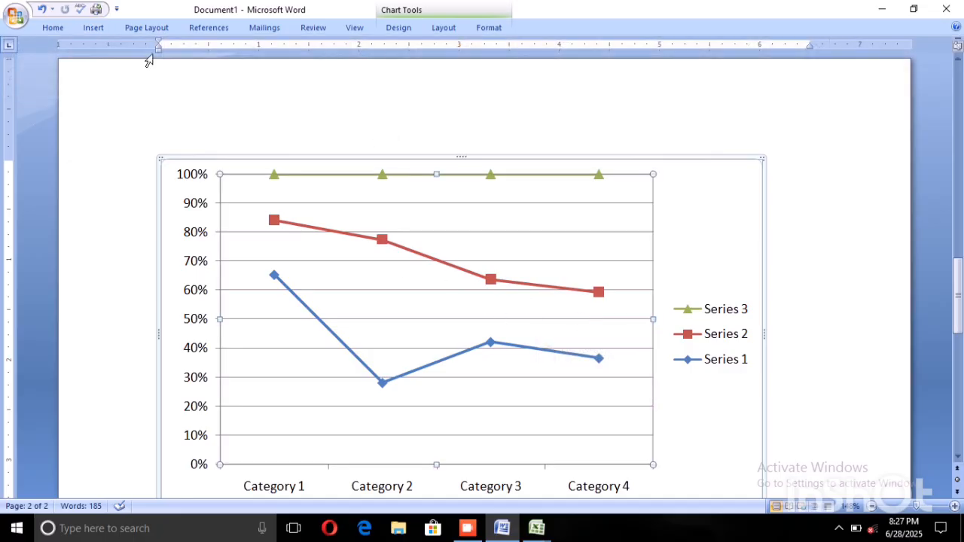
click(94, 28)
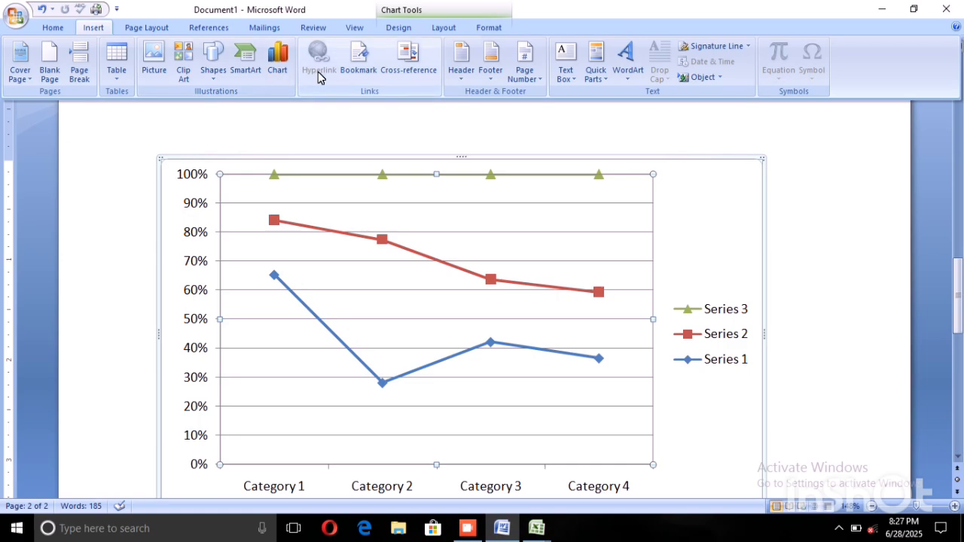
click(708, 140)
Place the insertion point inside the word "these" in the first paragraph on page 1 and show the insertion commands
scroll(507, 177, down, 6)
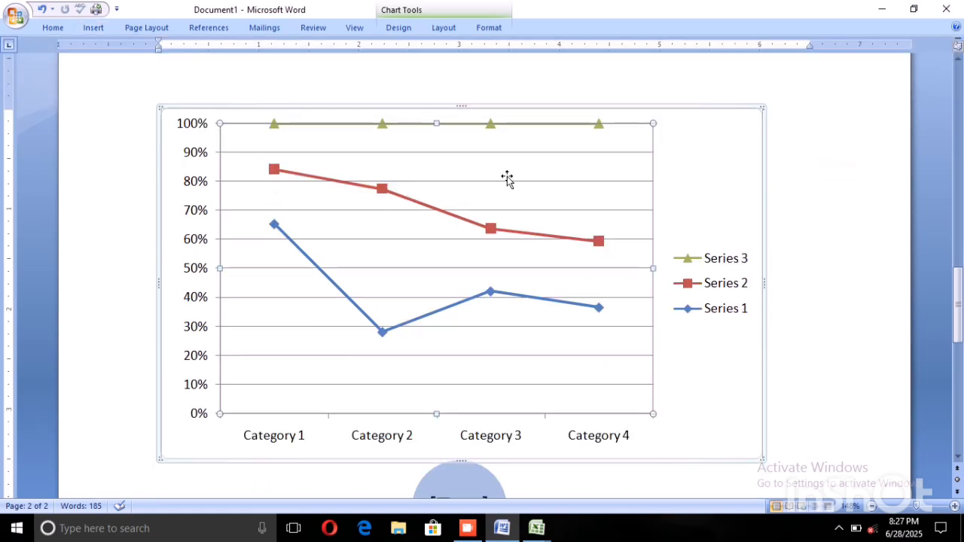
scroll(503, 174, down, 7)
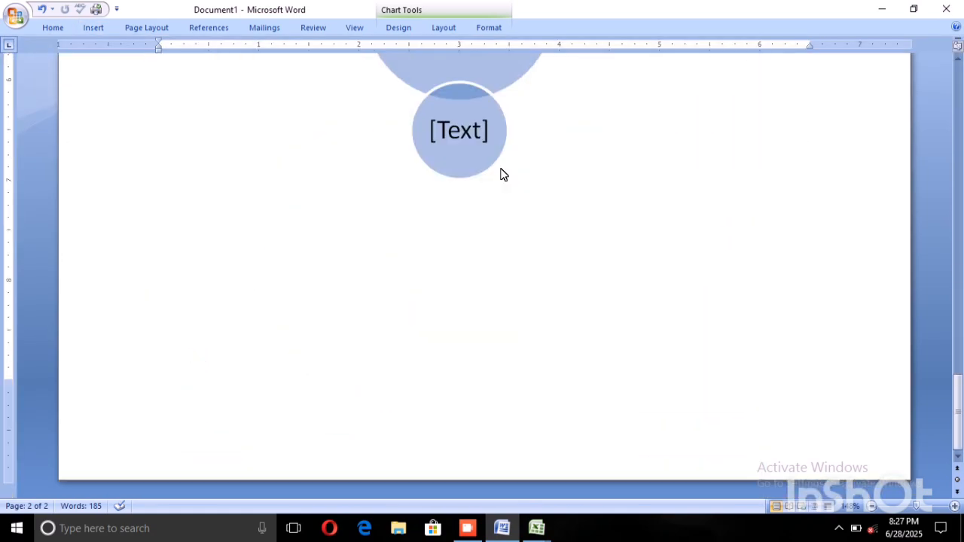
click(355, 185)
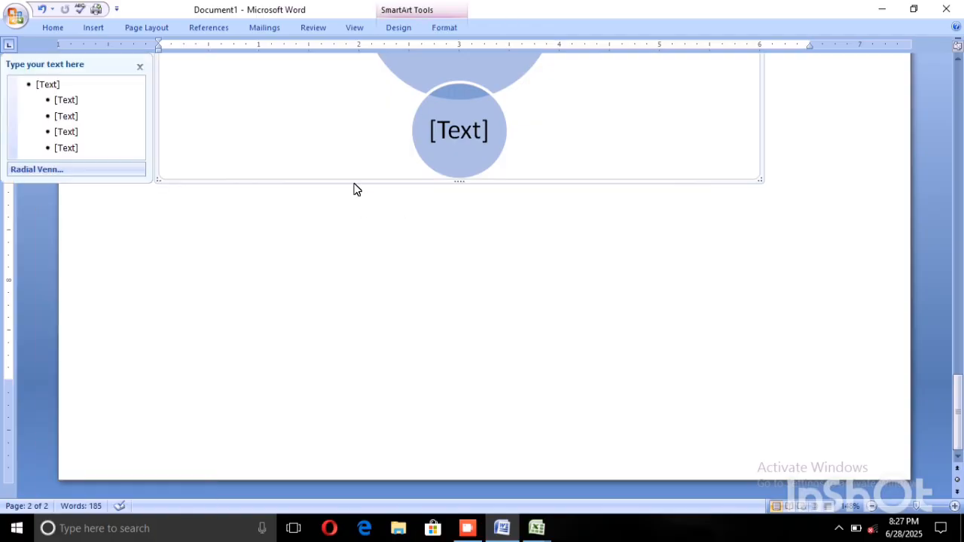
scroll(432, 182, up, 7)
scroll(432, 182, up, 15)
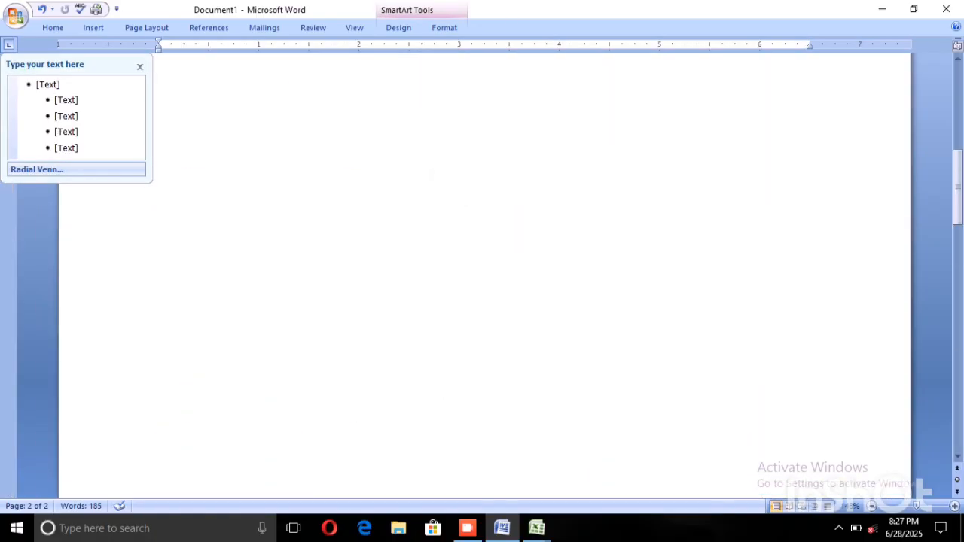
click(352, 168)
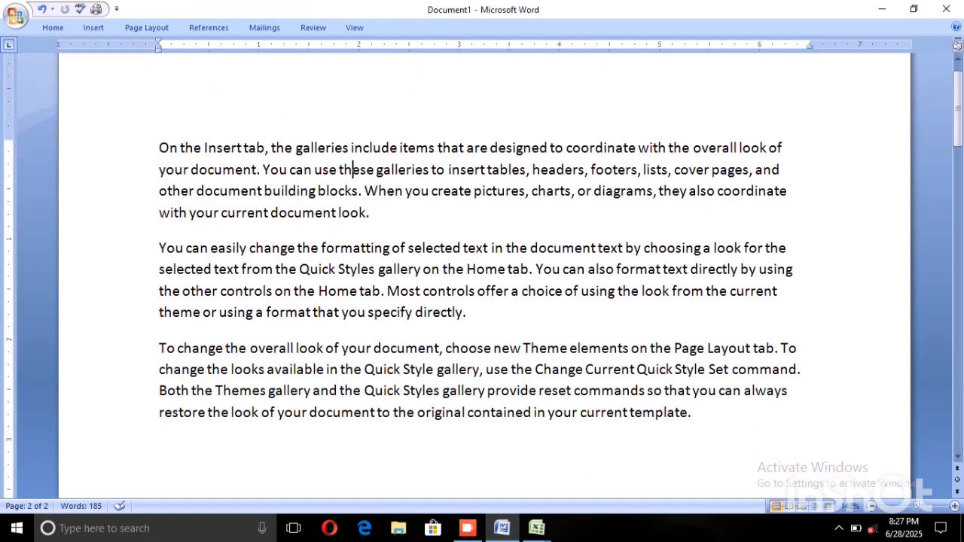
click(89, 26)
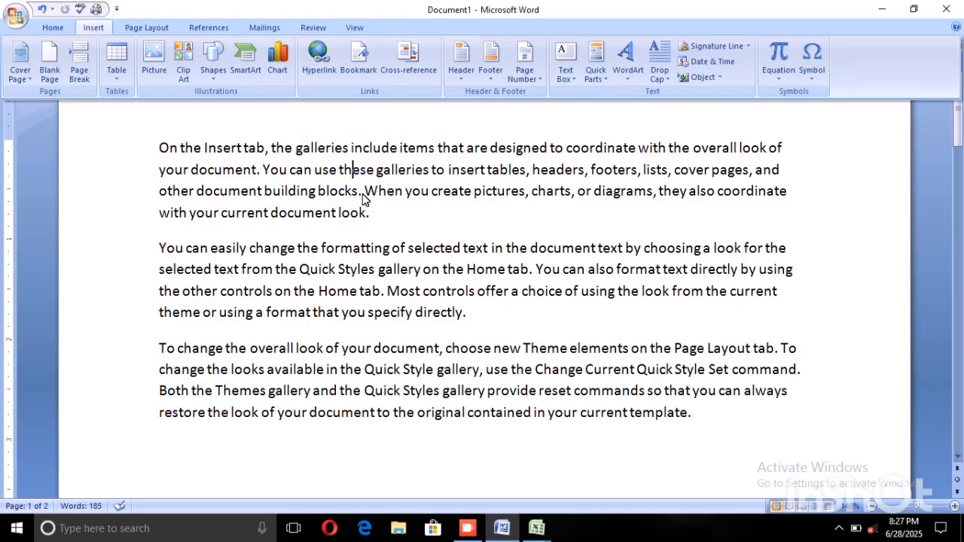
Collapse the ribbon and start inserting a hyperlink at the end of the first paragraph
key(ctrl+F1)
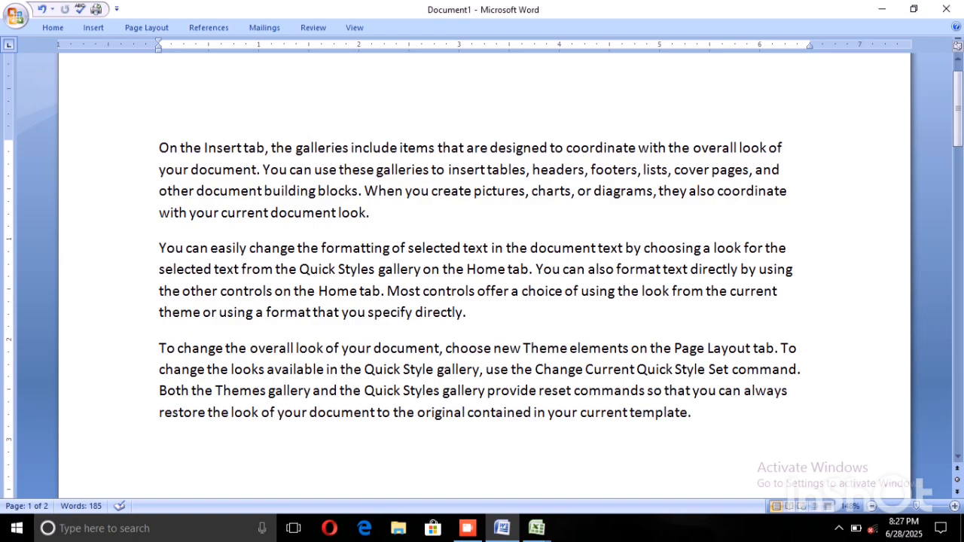
click(92, 27)
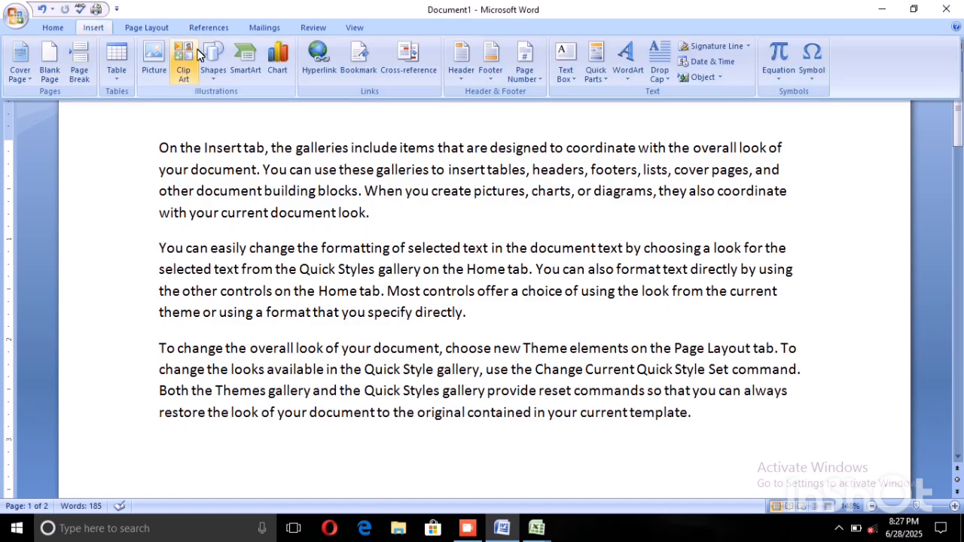
click(304, 62)
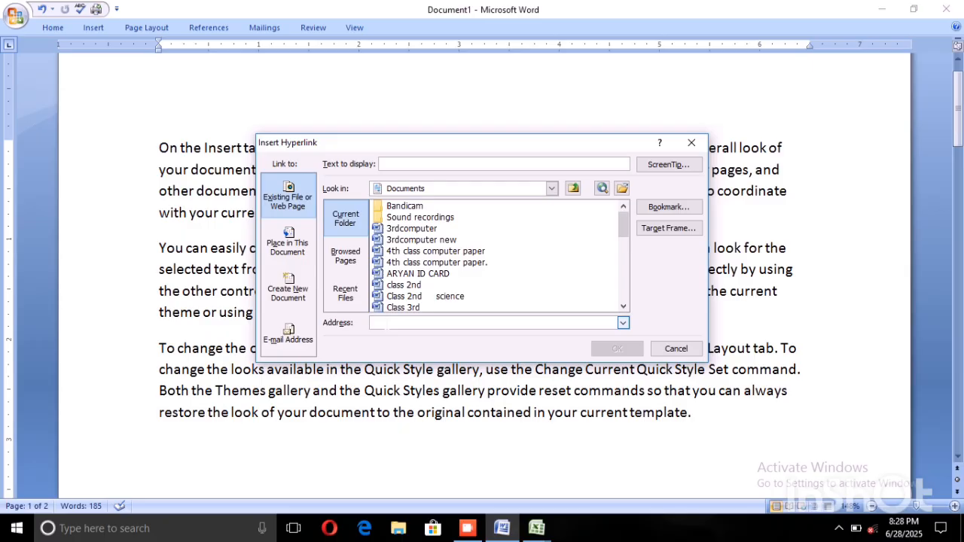
text(fdgfhtrtrt)
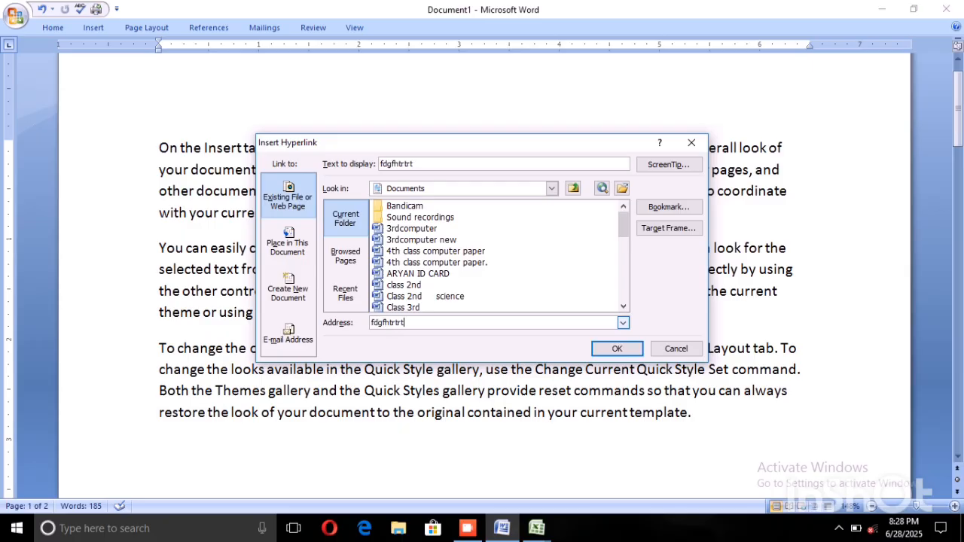
key(BackSpace)
key(BackSpace)
key(BackSpace)
key(BackSpace)
key(BackSpace)
key(BackSpace)
key(BackSpace)
key(BackSpace)
key(BackSpace)
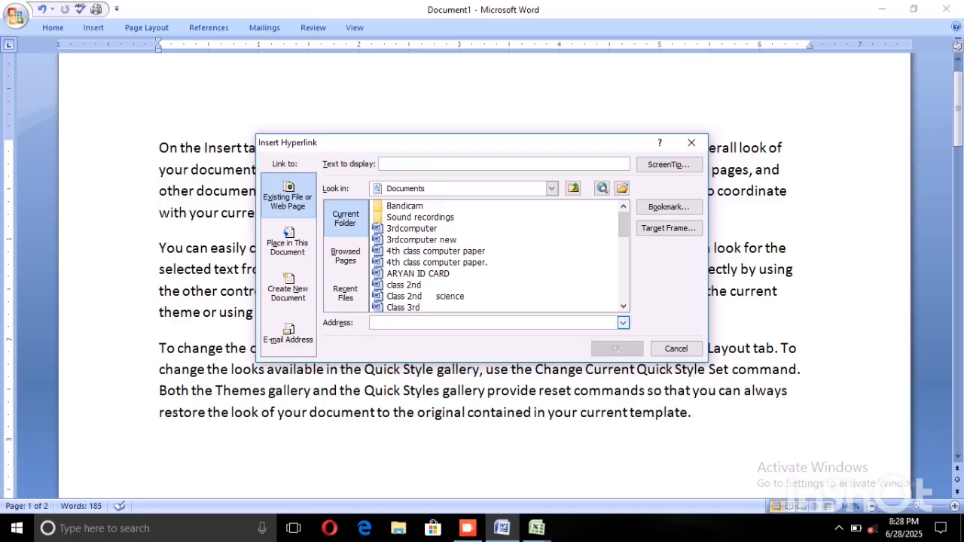
Insert the hyperlink with "word file" as both its address and display text
text(wor)
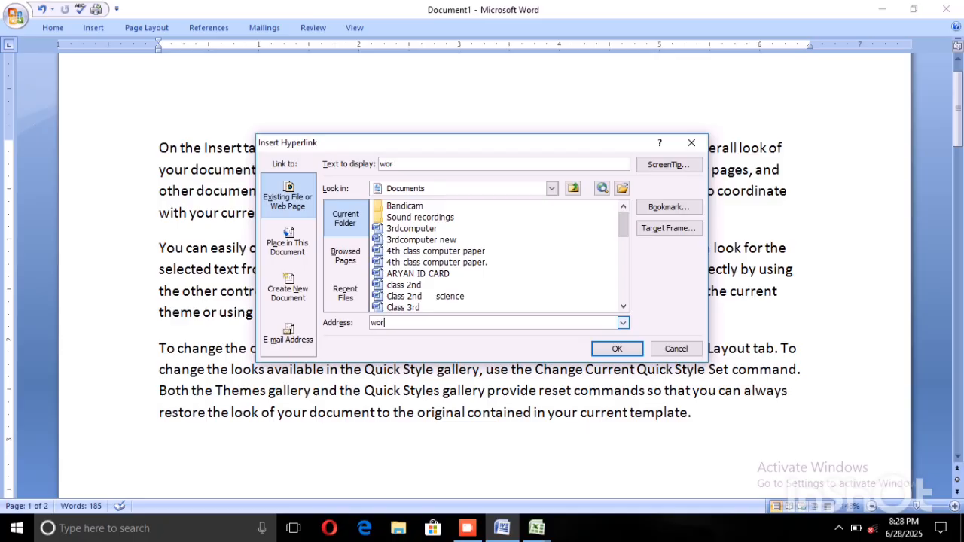
text(d file)
click(615, 349)
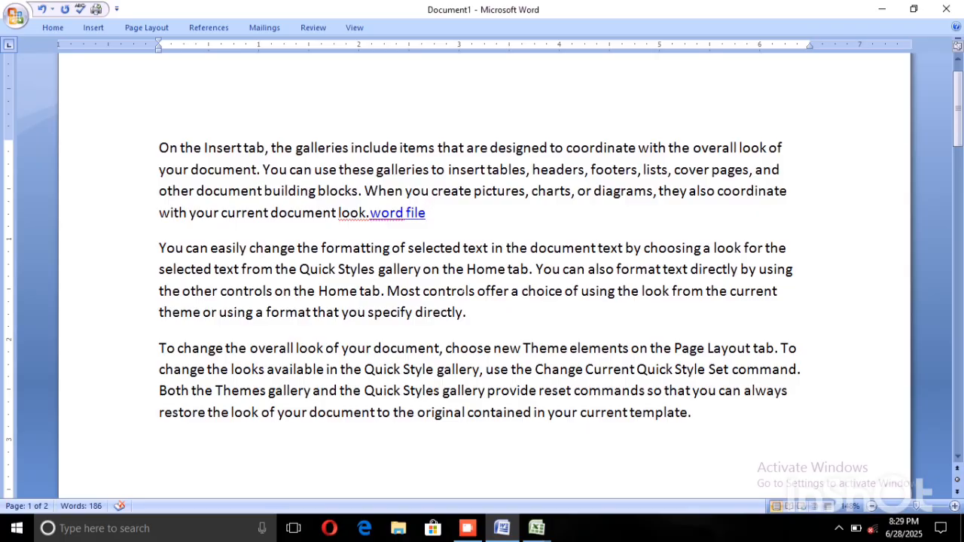
click(98, 29)
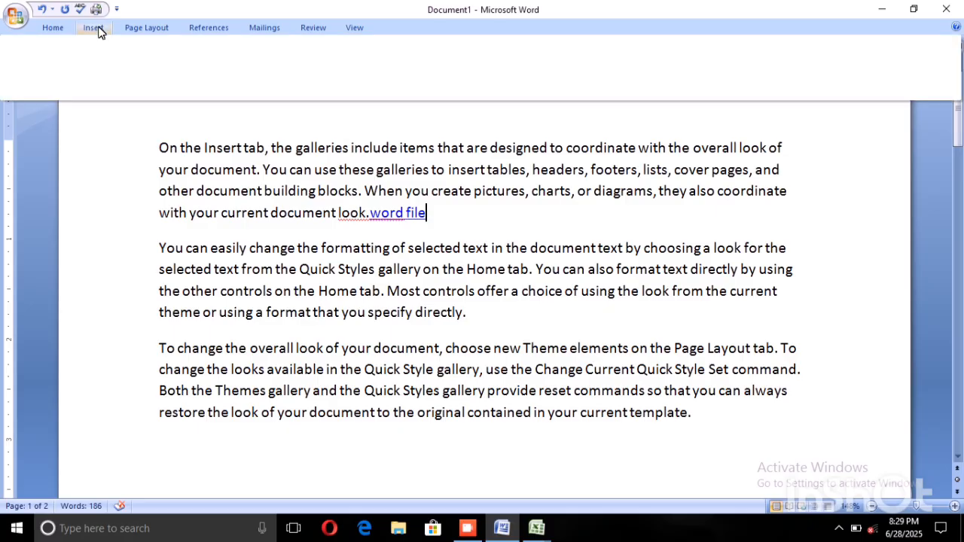
right_click(404, 213)
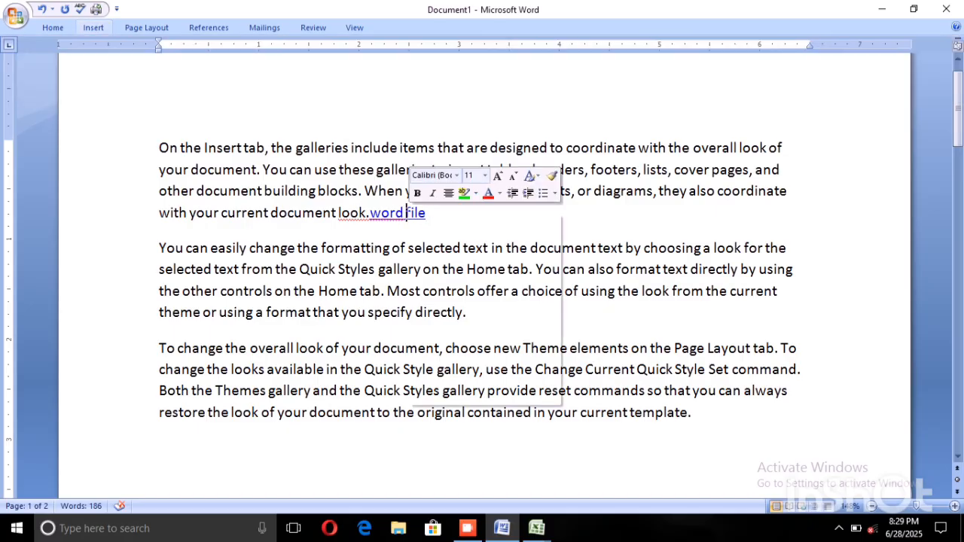
click(407, 213)
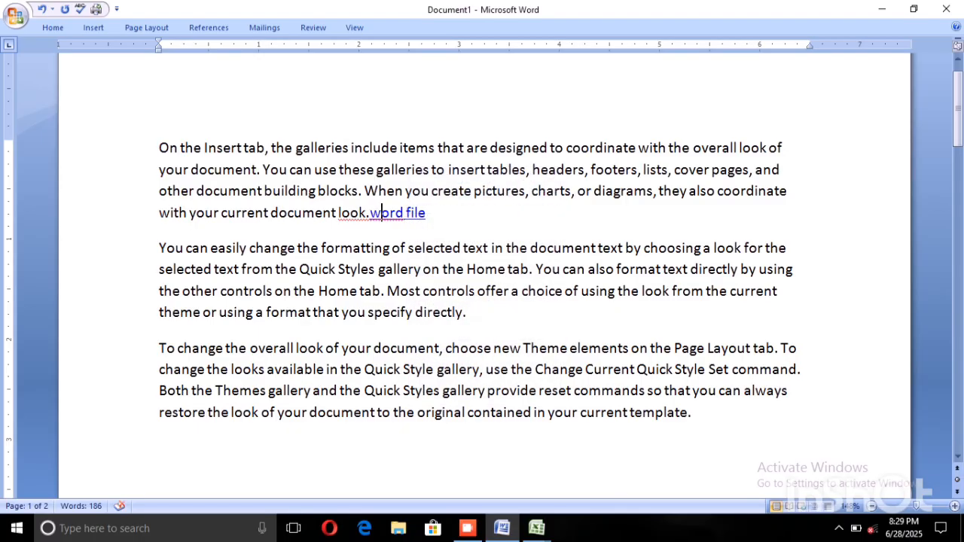
Start a hyperlink at the end of the second paragraph with the display text "photos"
click(467, 312)
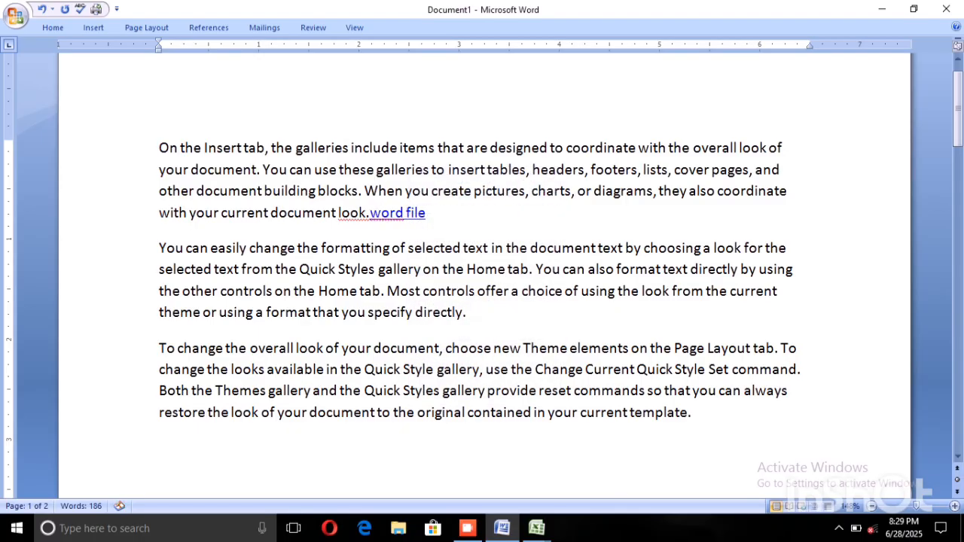
click(80, 27)
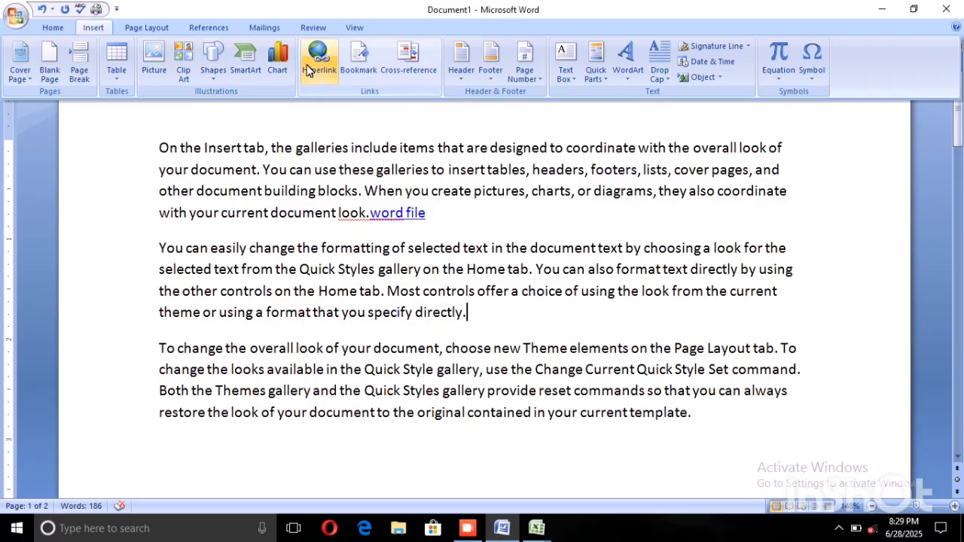
click(319, 63)
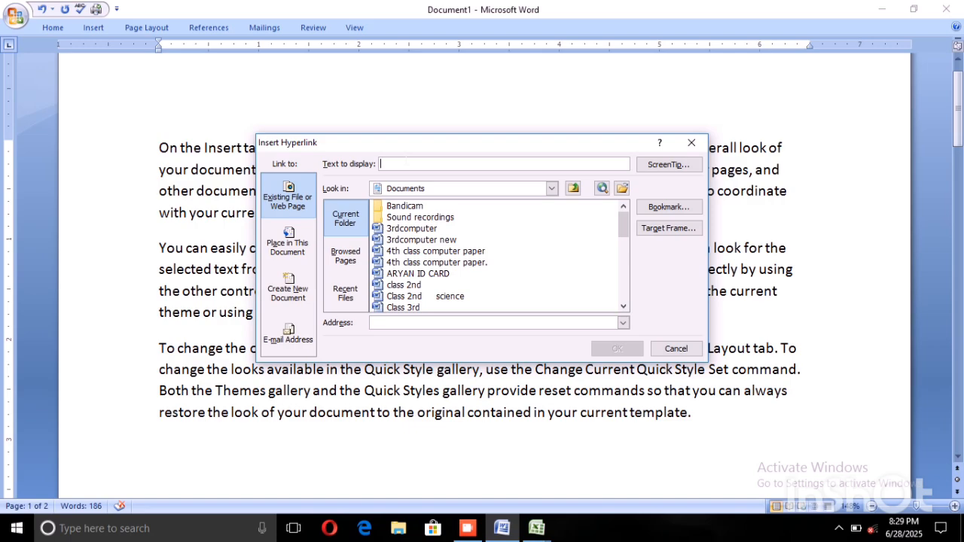
text(photos)
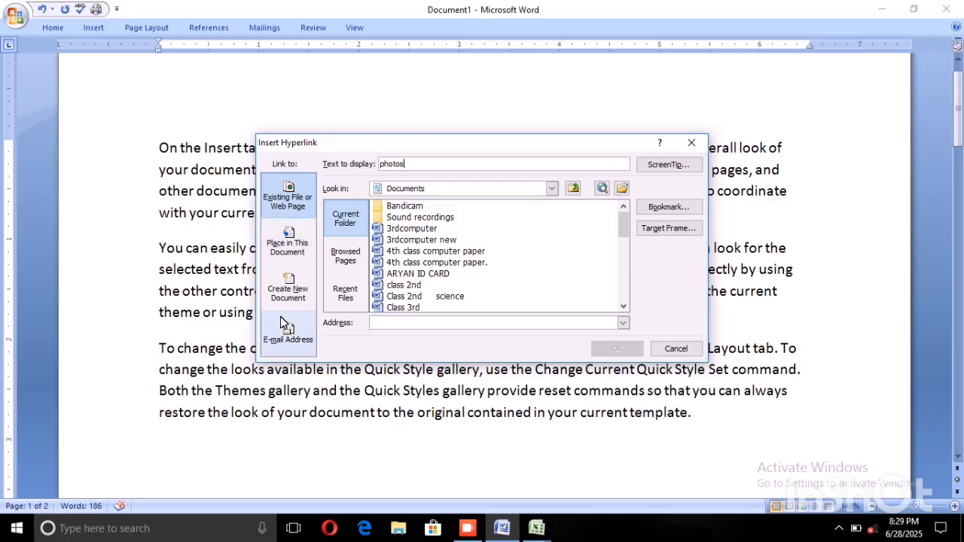
Choose the ID card document in the Documents folder as the link target and insert the hyperlink
scroll(436, 277, down, 1)
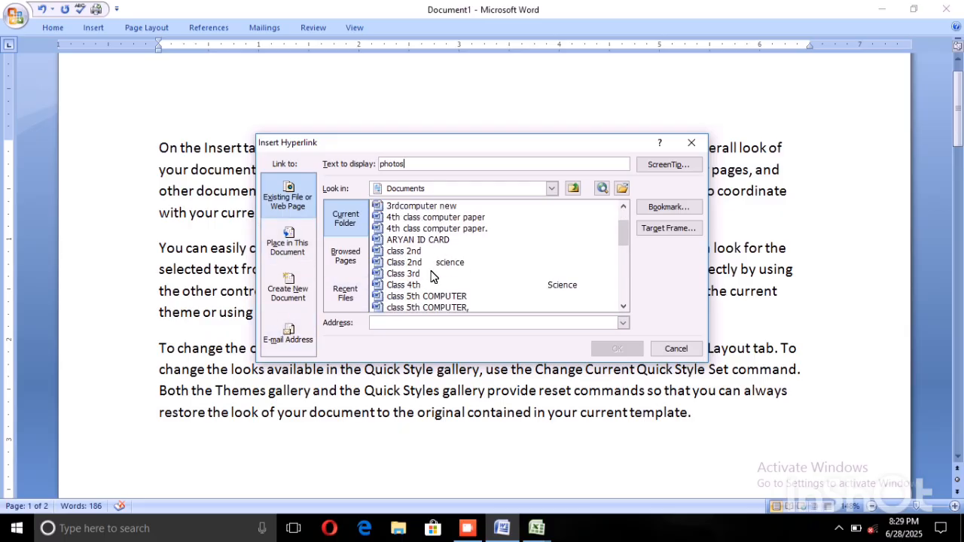
scroll(433, 275, up, 1)
scroll(395, 260, down, 4)
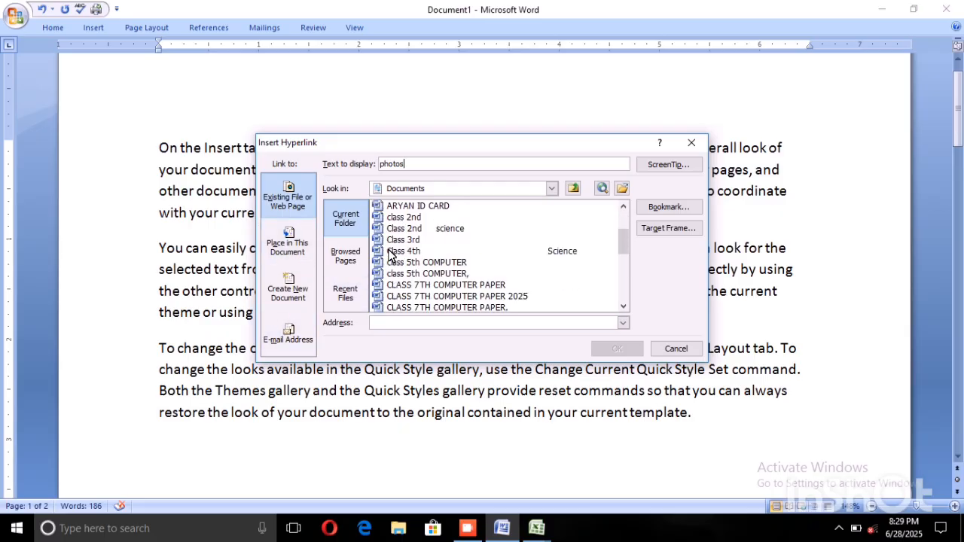
scroll(389, 251, up, 4)
click(388, 253)
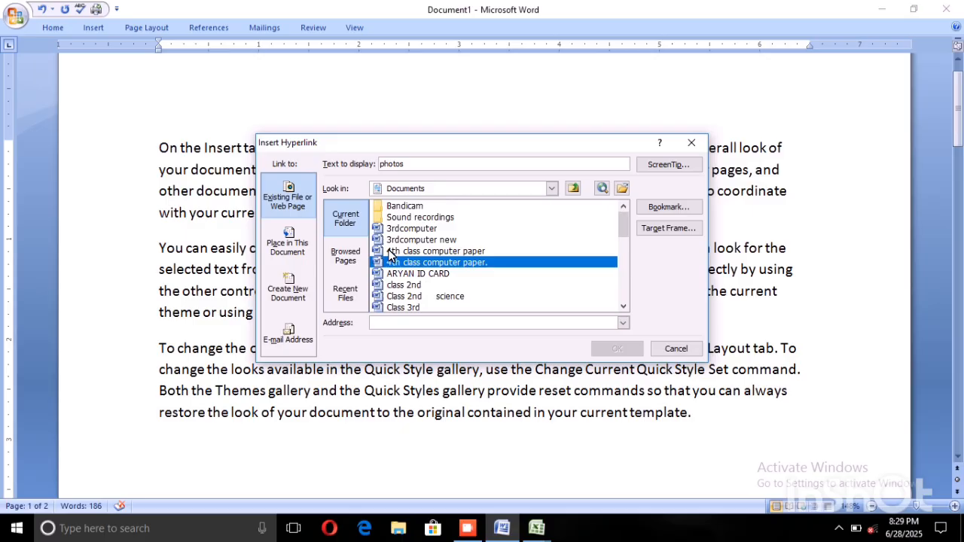
scroll(390, 256, down, 1)
scroll(390, 256, up, 1)
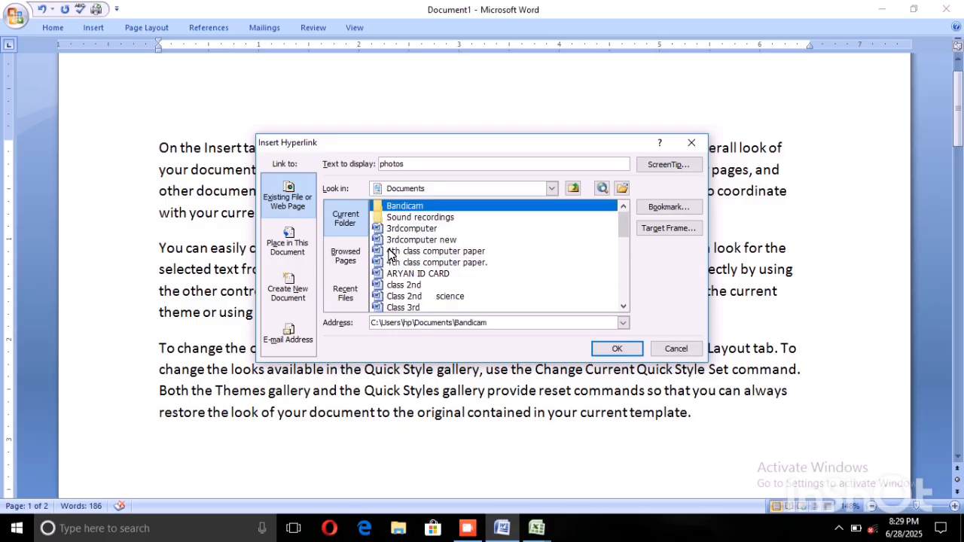
scroll(390, 257, down, 8)
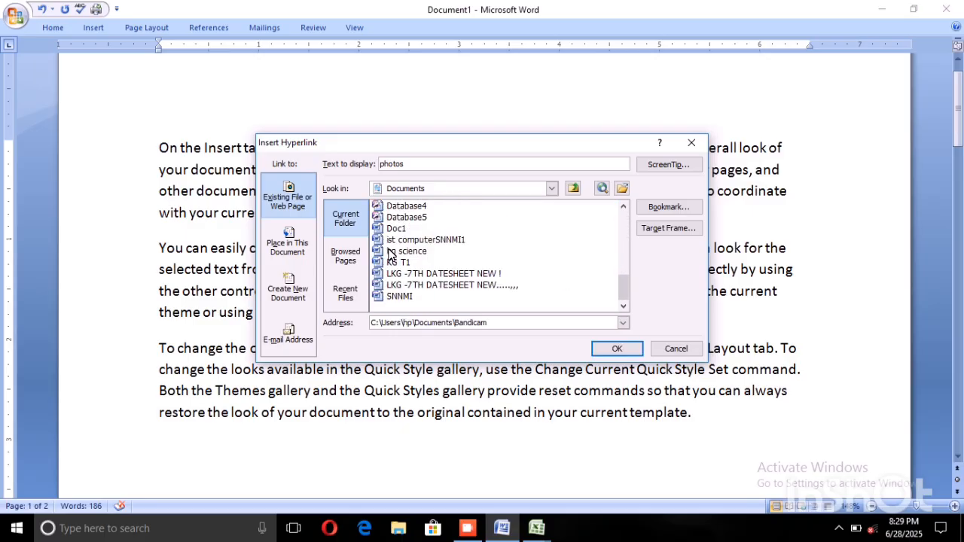
scroll(390, 256, up, 8)
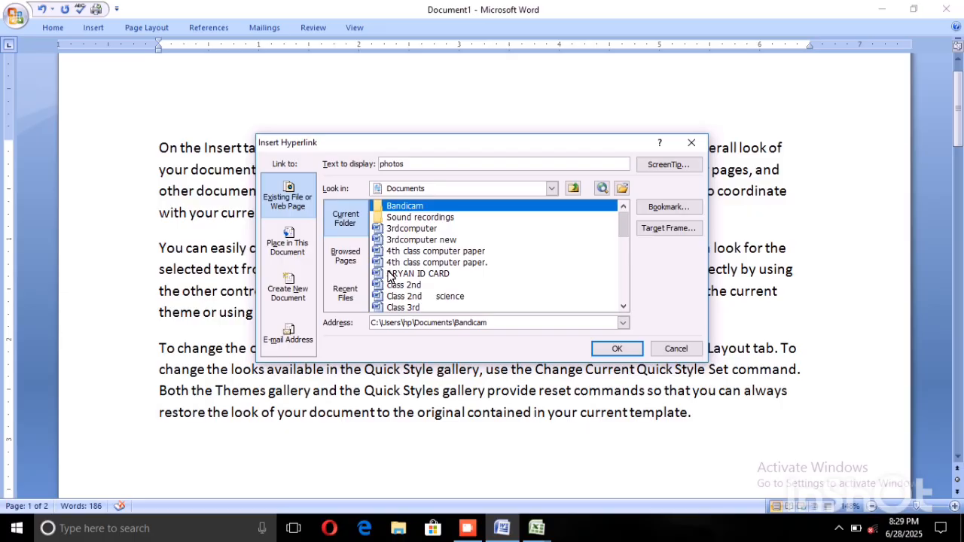
click(409, 273)
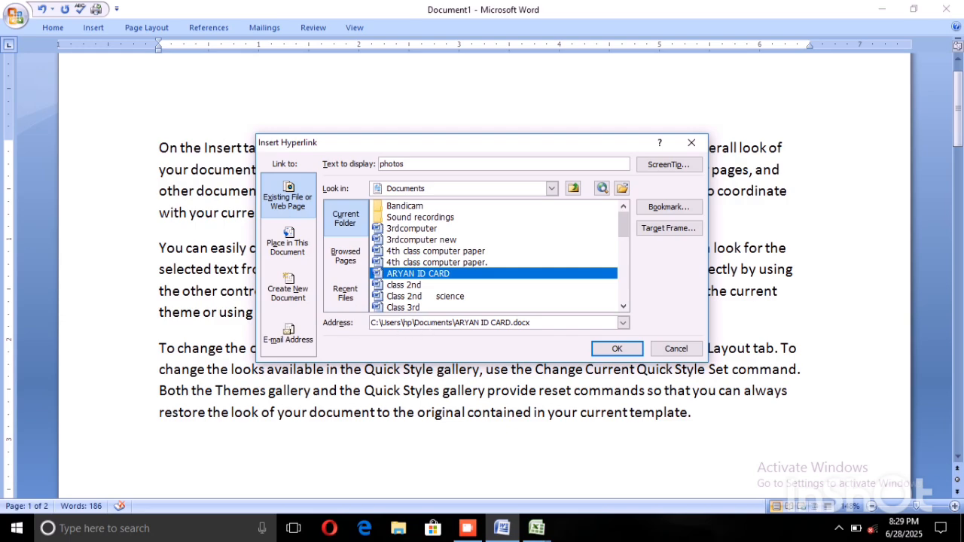
click(619, 350)
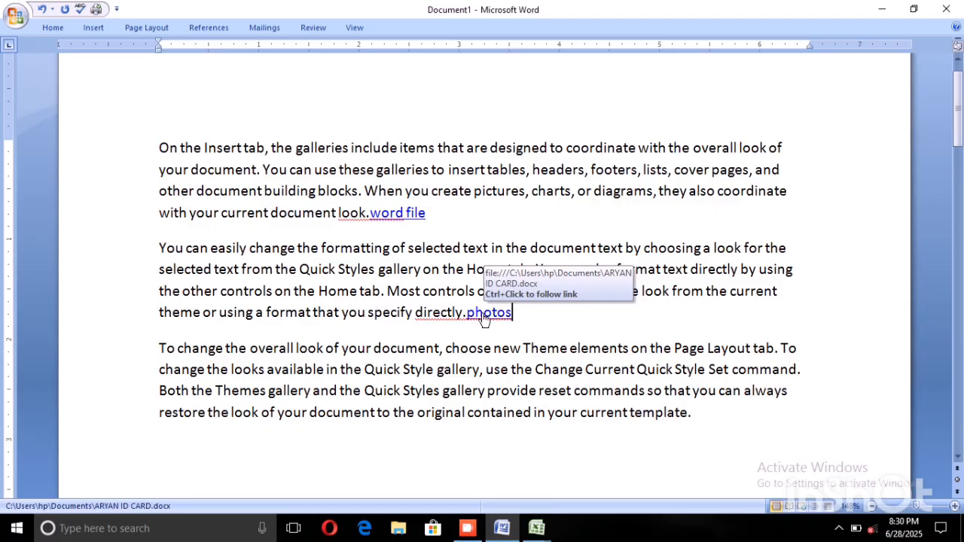
Insert a page break directly after the "photos" hyperlink
key(ctrl+Return)
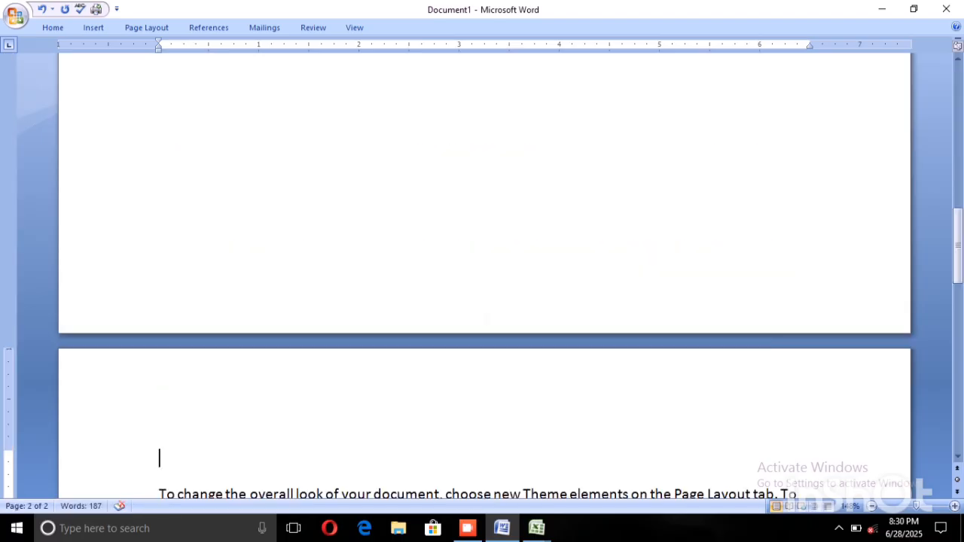
scroll(482, 301, down, 3)
scroll(482, 302, up, 10)
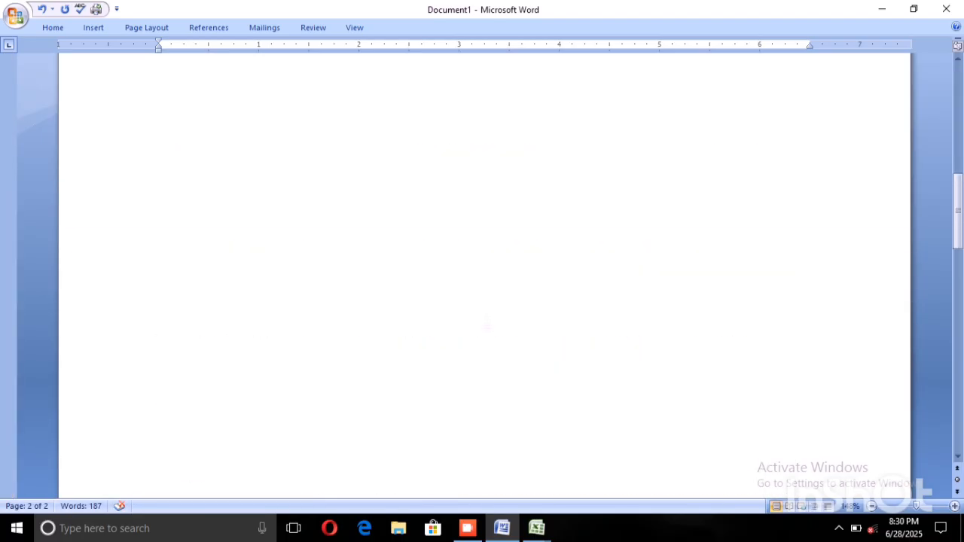
Follow the "photos" hyperlink and allow the linked ID card document to open
click(487, 320)
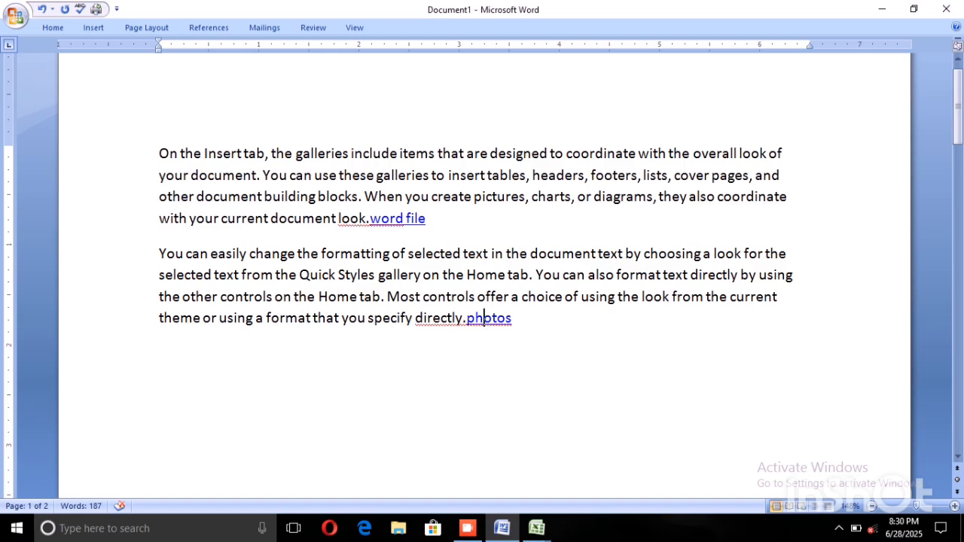
key(End)
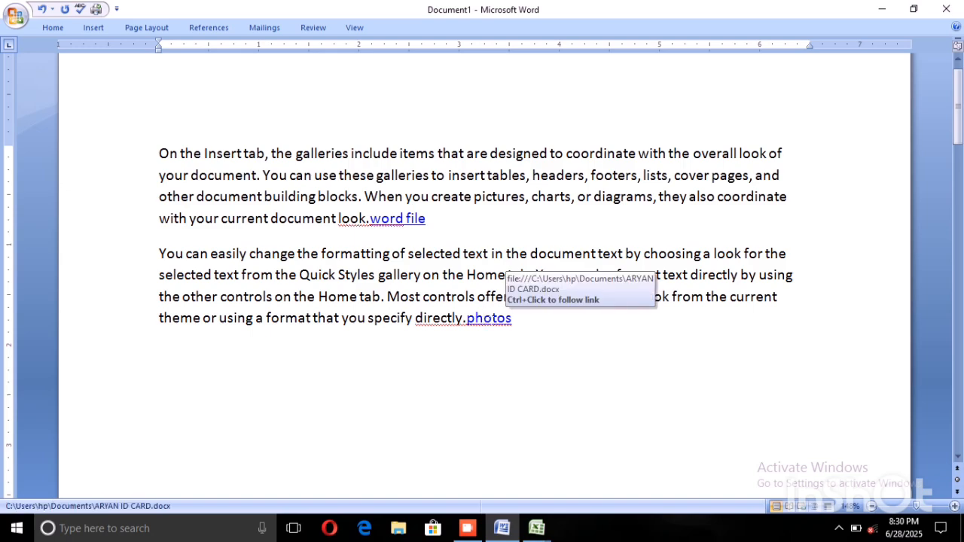
ctrl+click(486, 318)
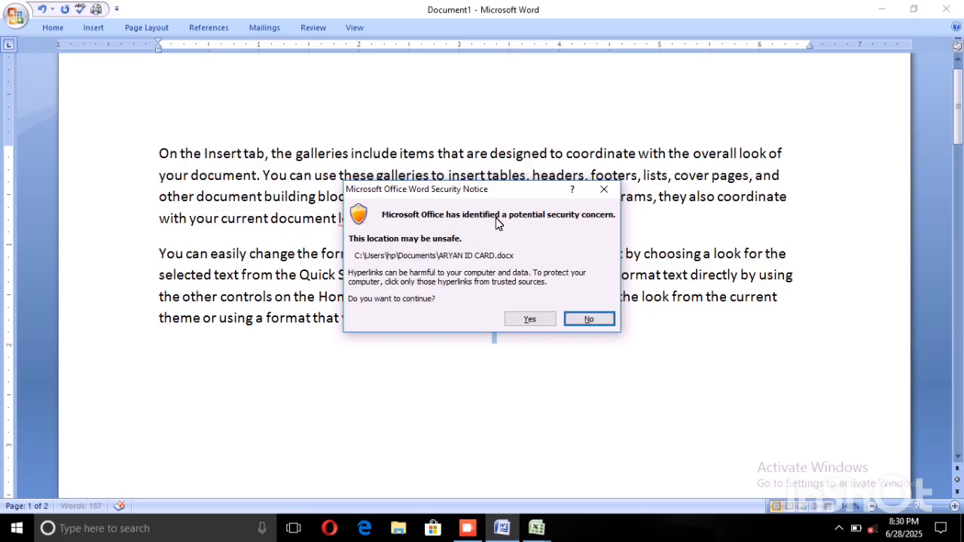
click(530, 317)
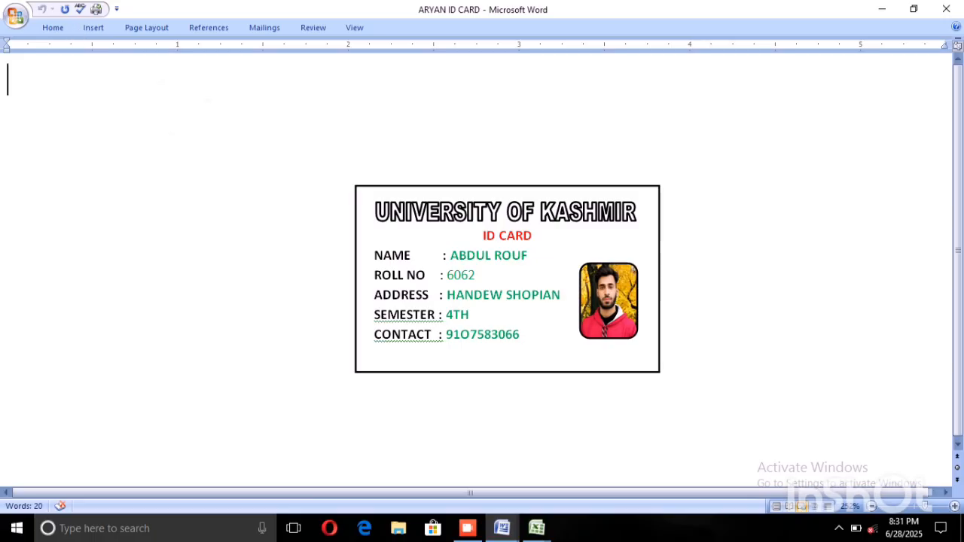
Remove the "ID CARD" heading line from the card's text box
click(452, 235)
right_click(452, 238)
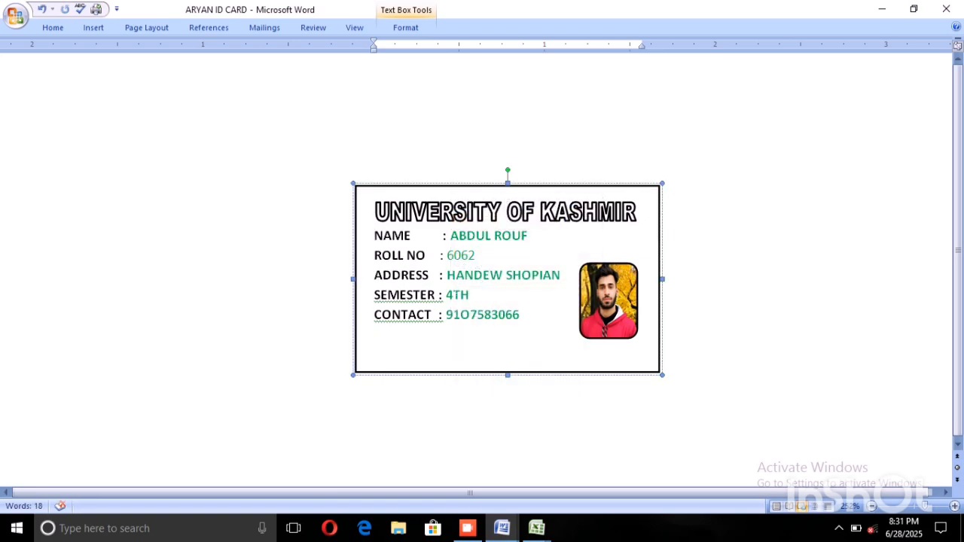
right_click(459, 288)
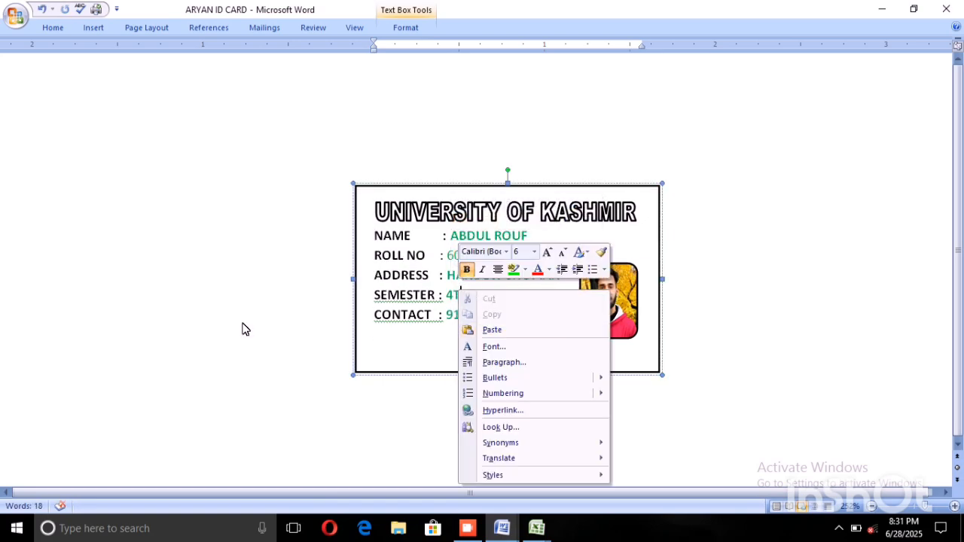
key(Escape)
right_click(424, 336)
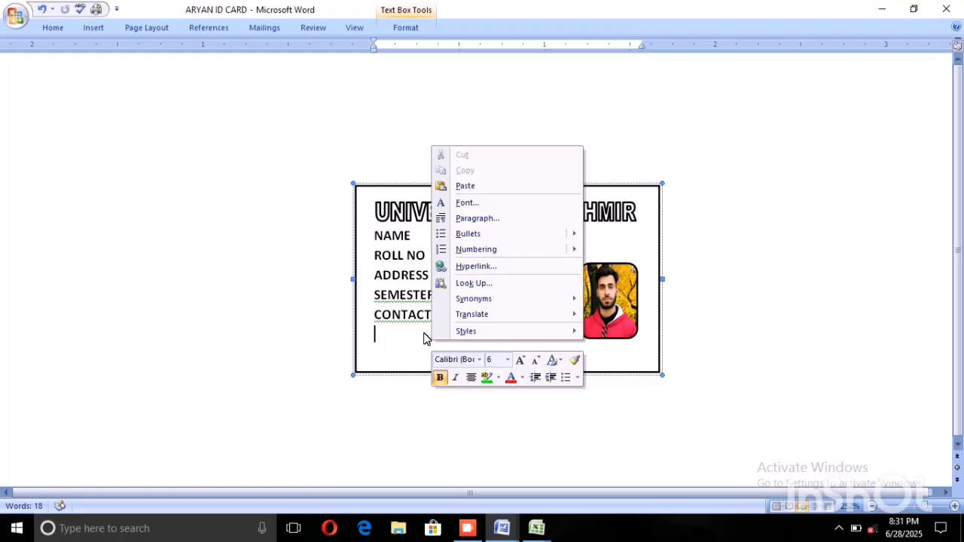
key(Escape)
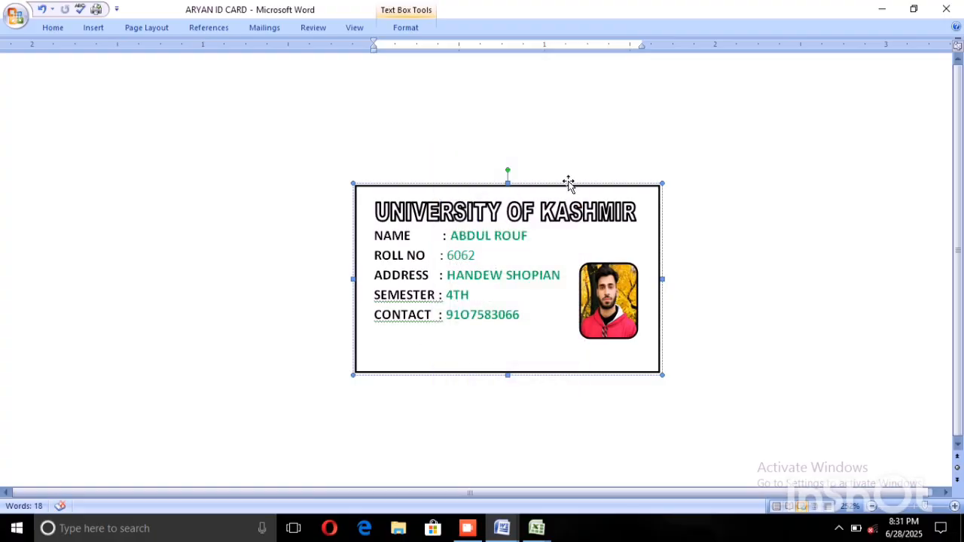
Remove the ID card's bordered text box and its contents, but keep the separate photo
click(571, 185)
right_click(574, 181)
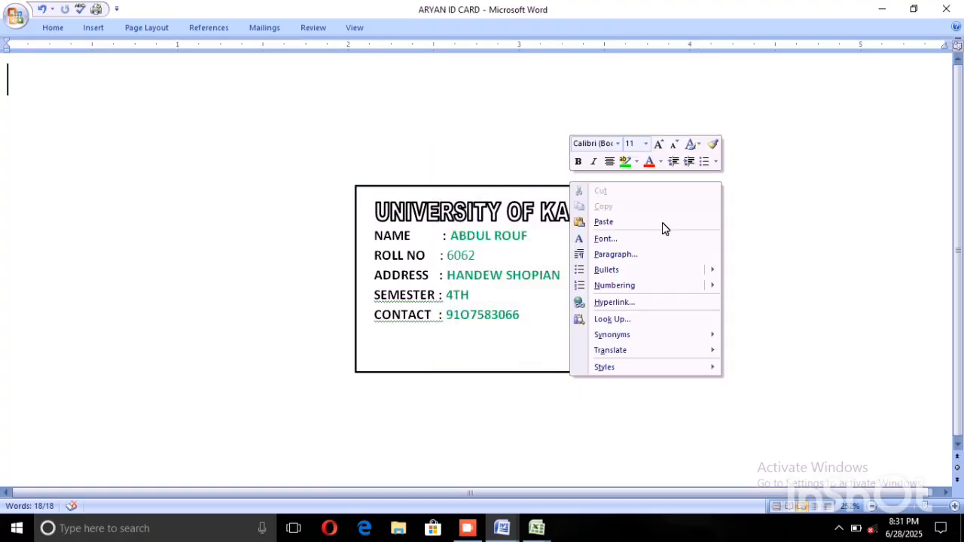
key(Escape)
click(648, 373)
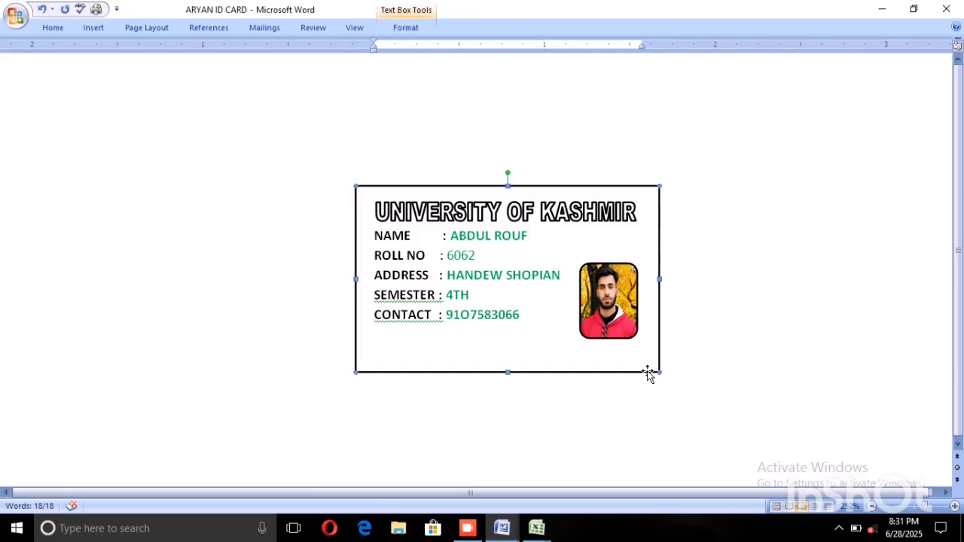
right_click(642, 370)
click(680, 216)
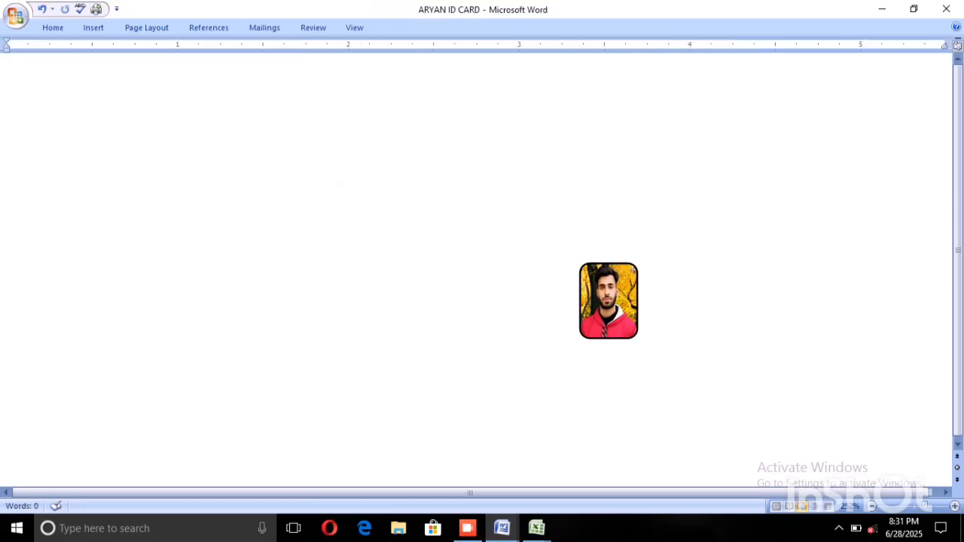
Fill the emptied document with sample paragraphs generated by =rand()
text(=rand)
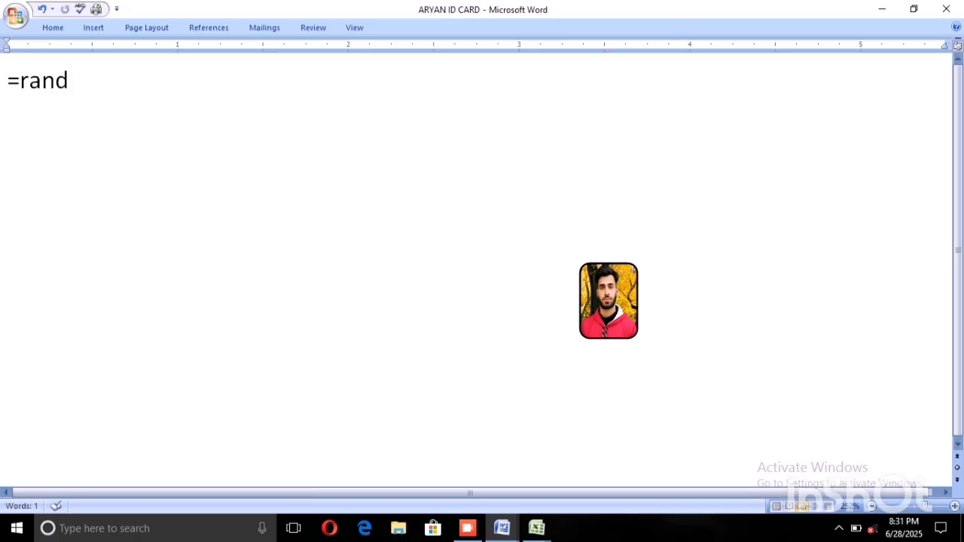
text(())
key(Return)
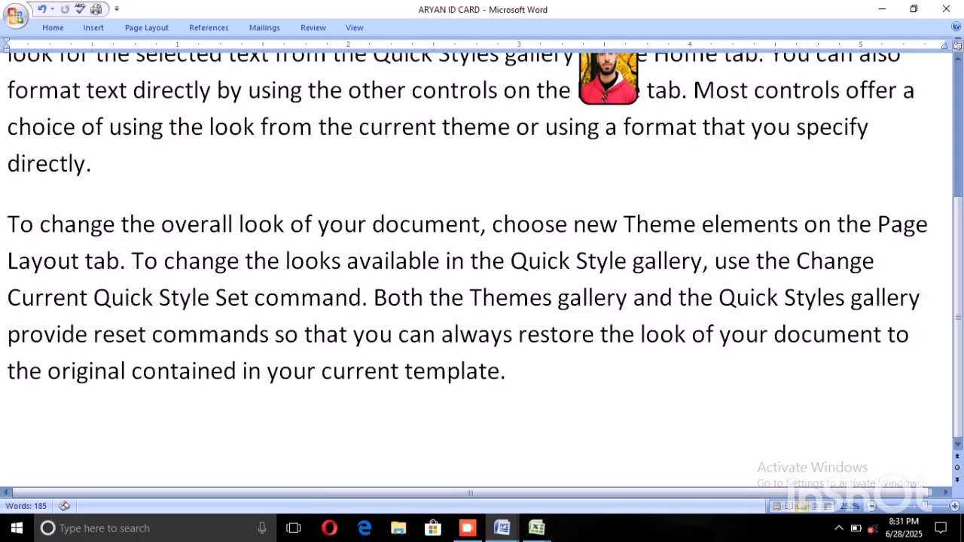
Cut the photo out of the sample text and show the document in Print Layout view
scroll(637, 292, up, 3)
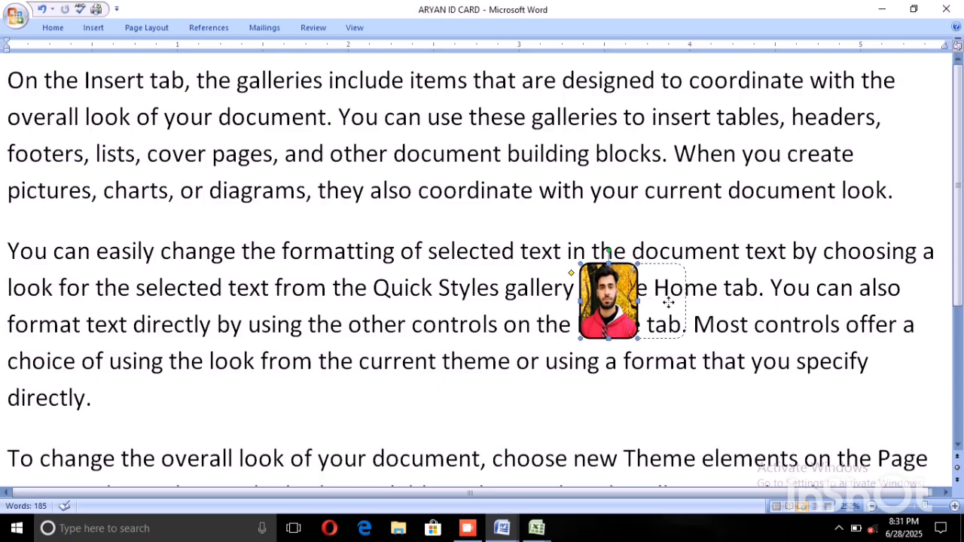
click(631, 308)
drag(631, 309, 731, 422)
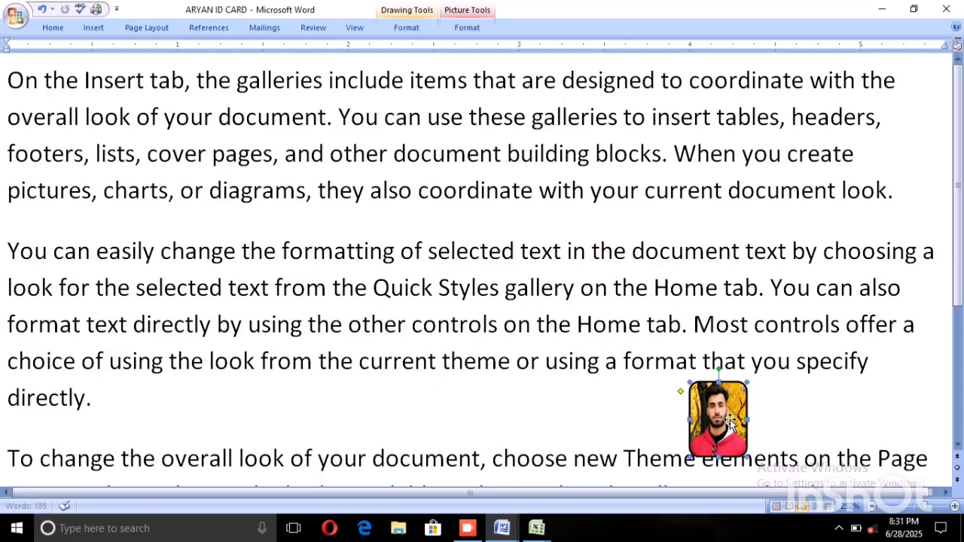
right_click(731, 422)
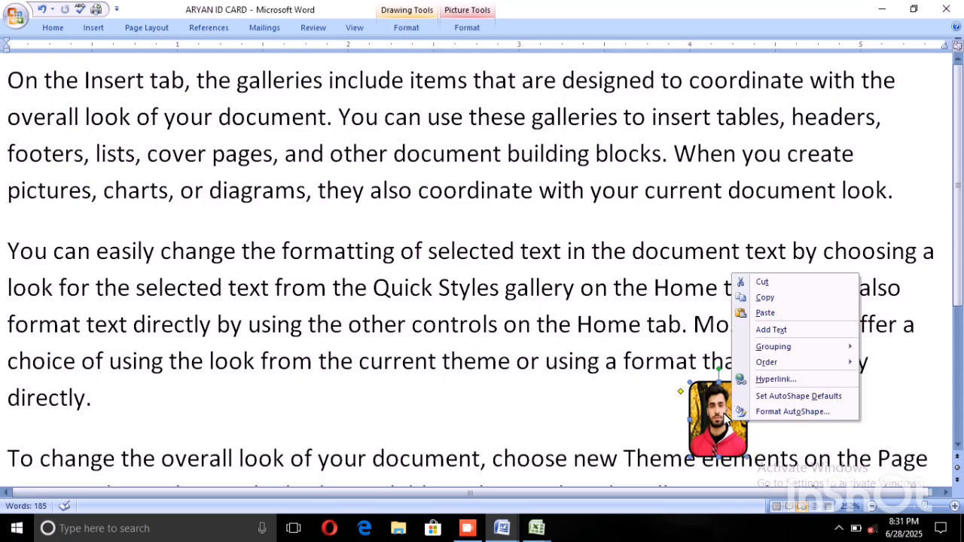
click(764, 282)
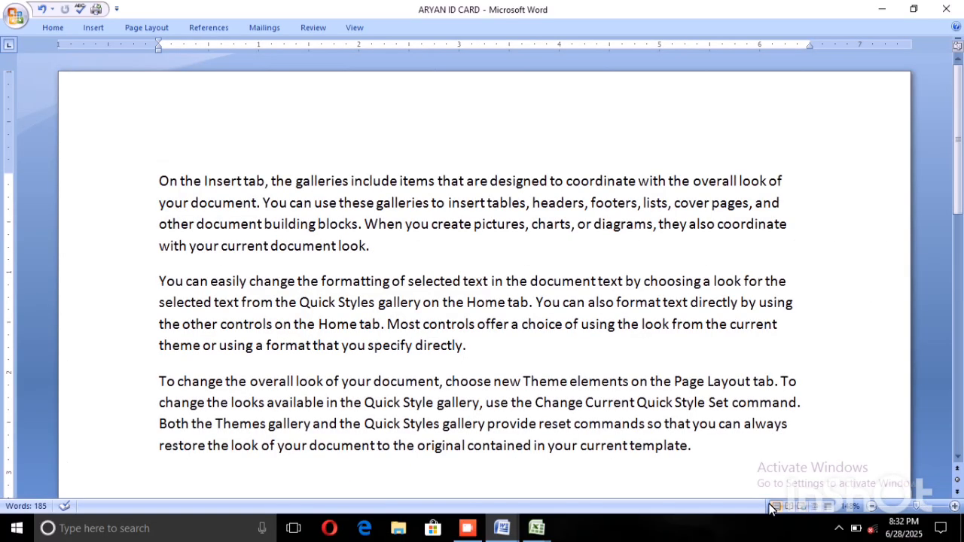
click(776, 506)
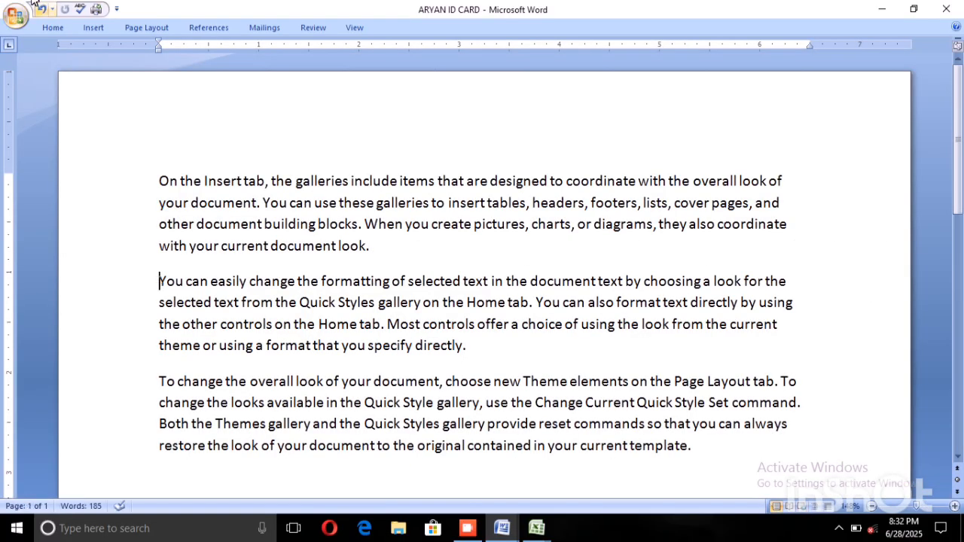
Try to name a new bookmark "nextgen computer" at the end of the second paragraph
click(93, 27)
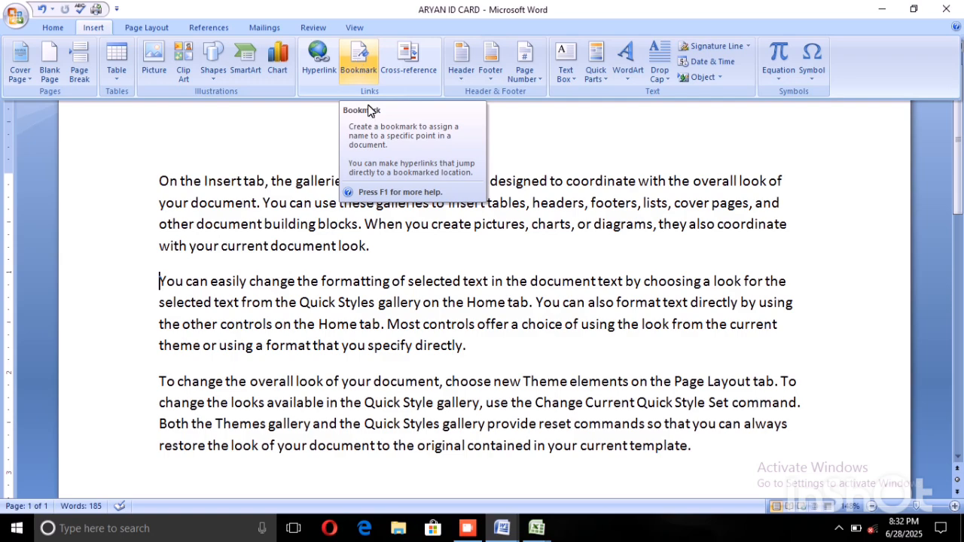
scroll(423, 271, down, 3)
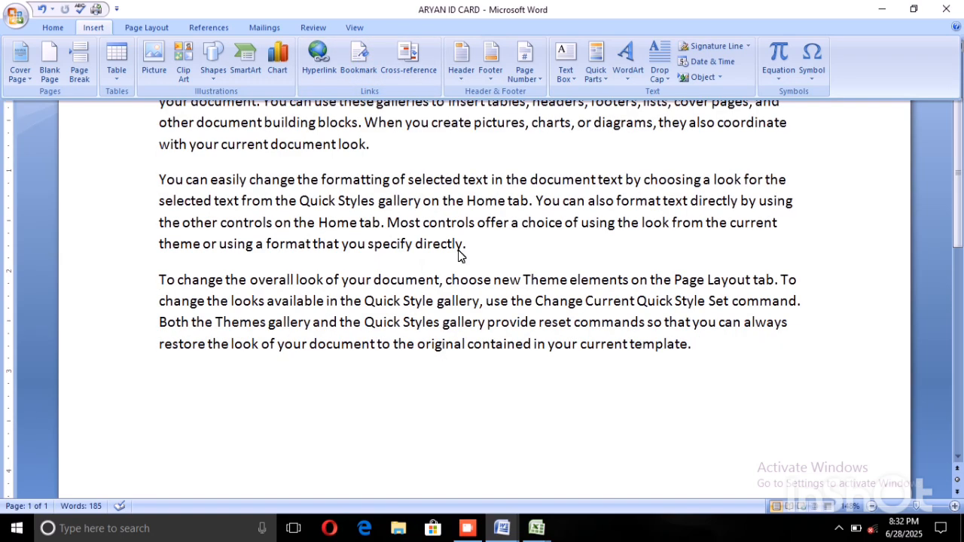
key(ctrl+F1)
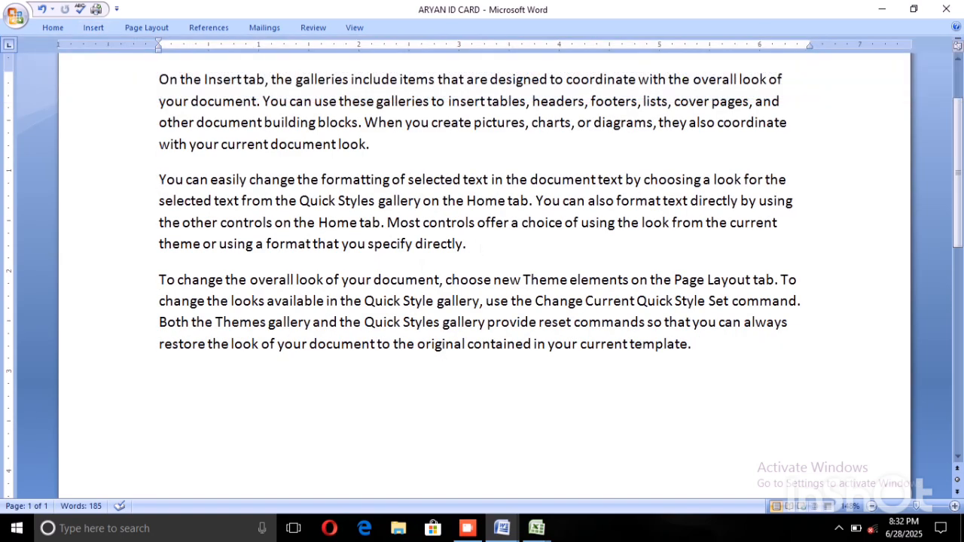
click(469, 244)
click(99, 27)
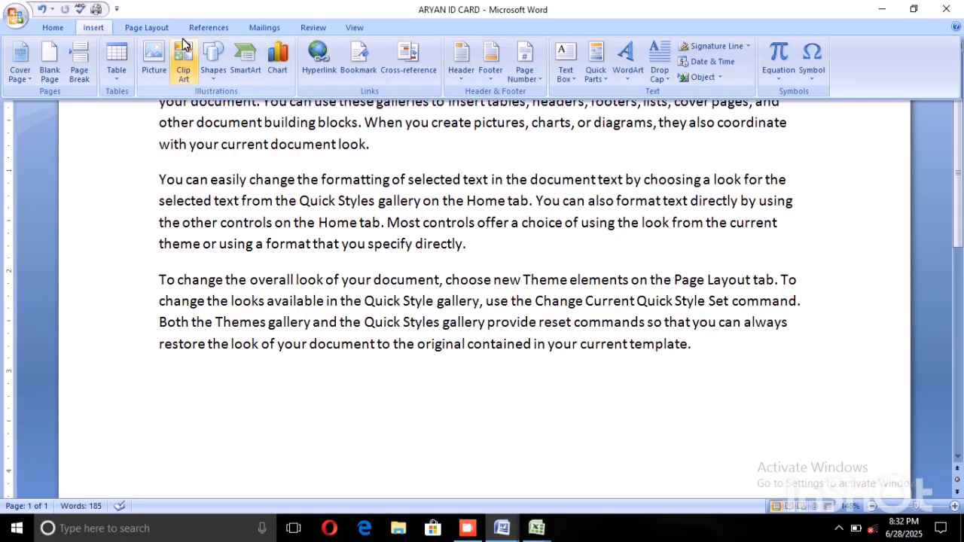
click(359, 59)
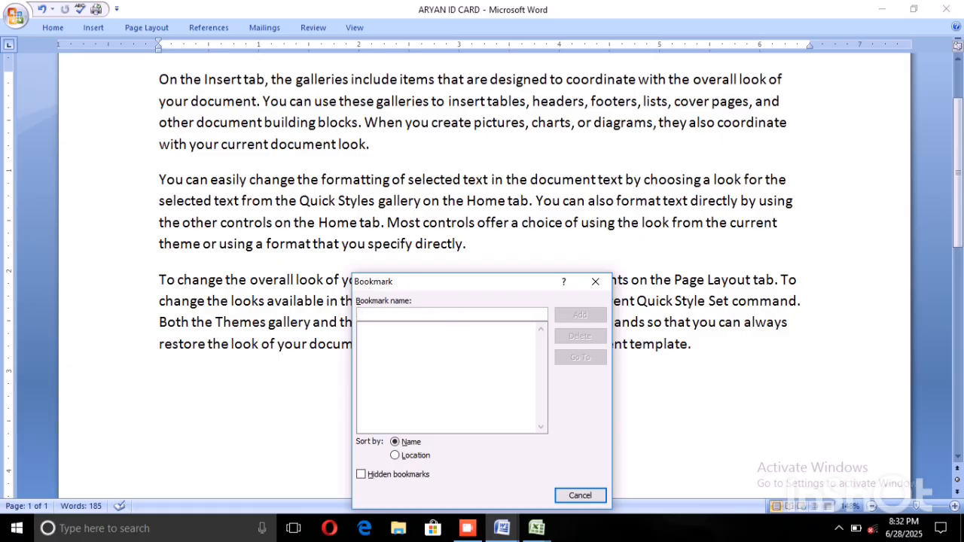
text(n)
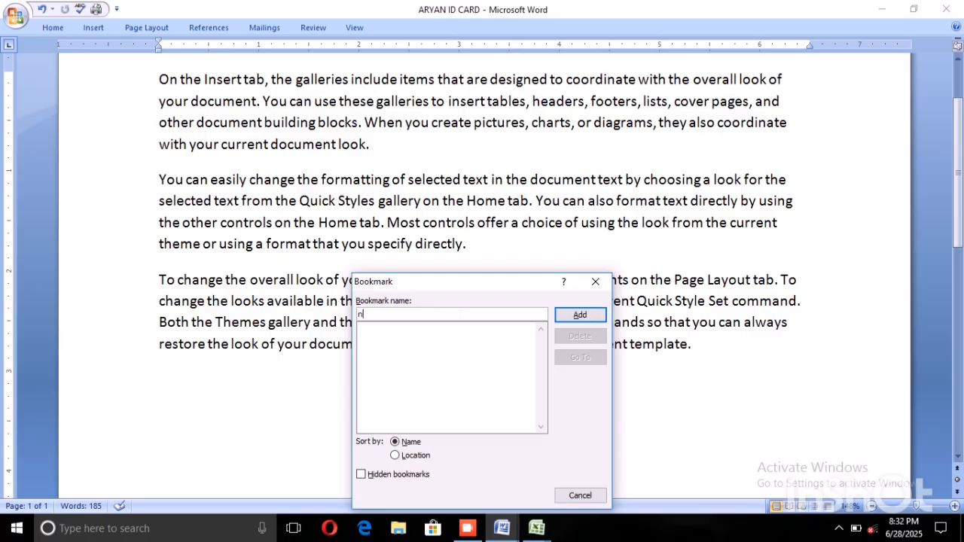
text(extgen compi)
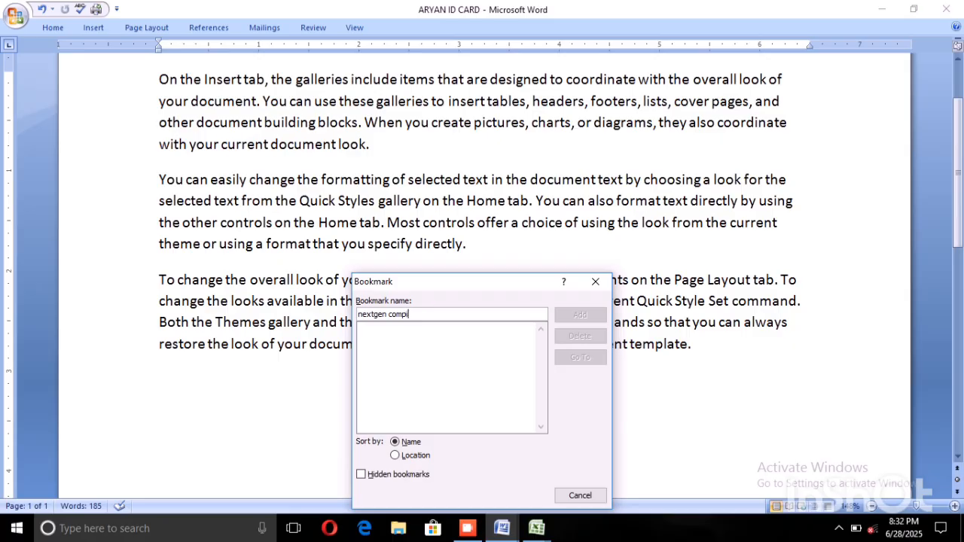
text(ter)
key(BackSpace)
key(BackSpace)
key(BackSpace)
key(BackSpace)
text(uter)
Include hidden bookmarks in the bookmark list, keep it sorted by name, and close the Bookmark dialog
click(360, 475)
click(394, 454)
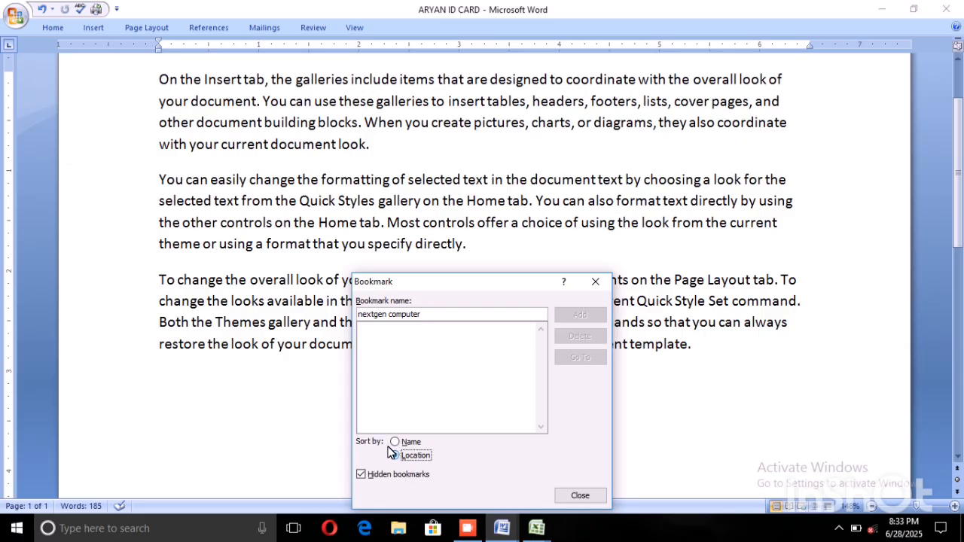
click(395, 442)
click(355, 470)
click(355, 470)
click(642, 412)
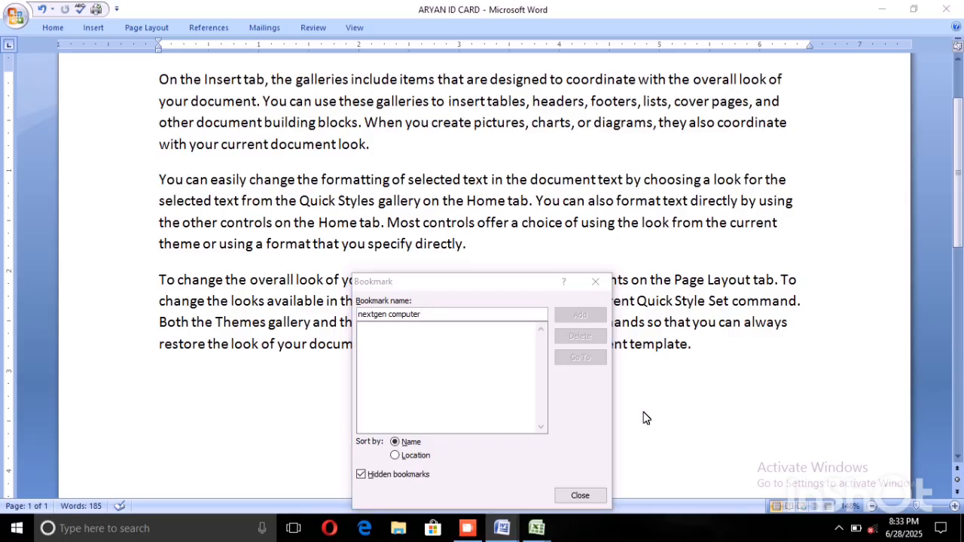
click(595, 281)
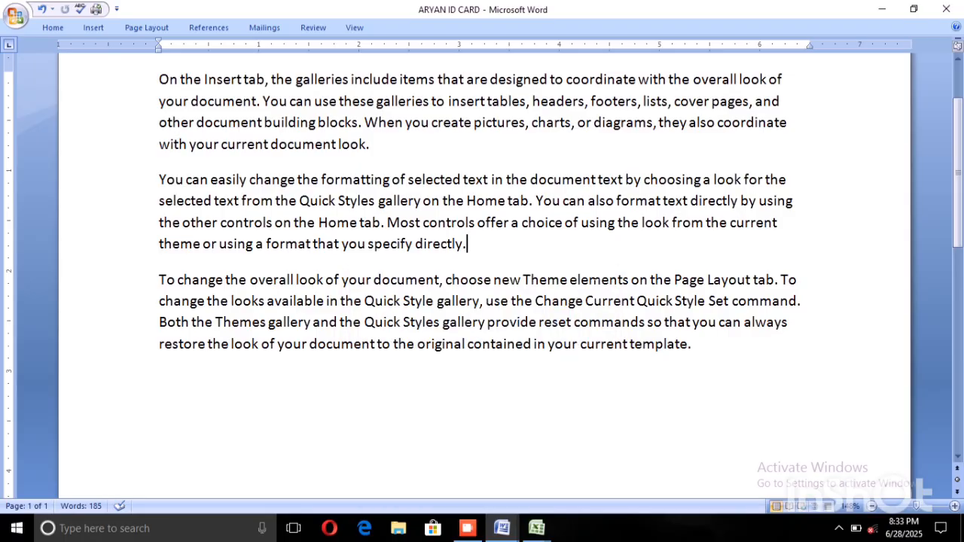
Add a bookmark named "computer" at the end of the second paragraph
scroll(482, 271, down, 2)
right_click(484, 155)
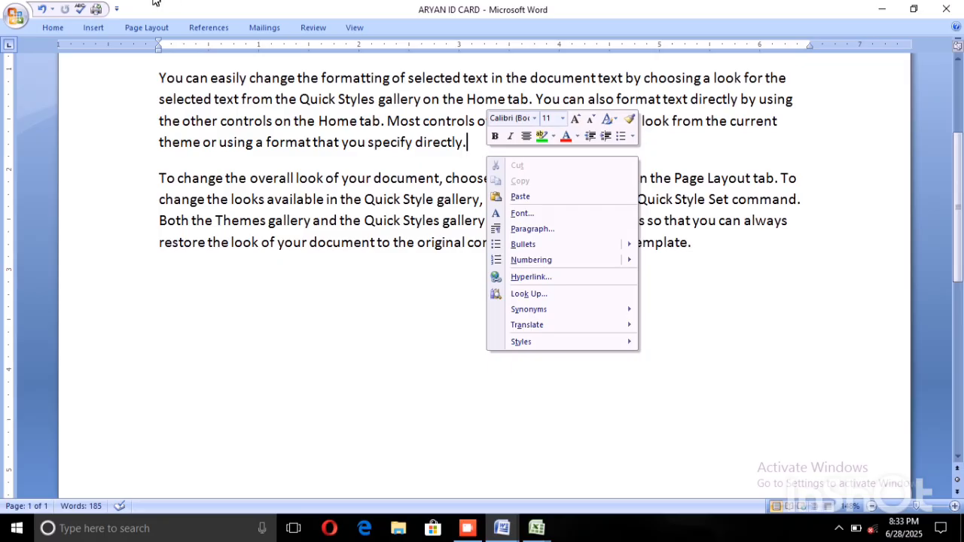
click(95, 28)
click(346, 56)
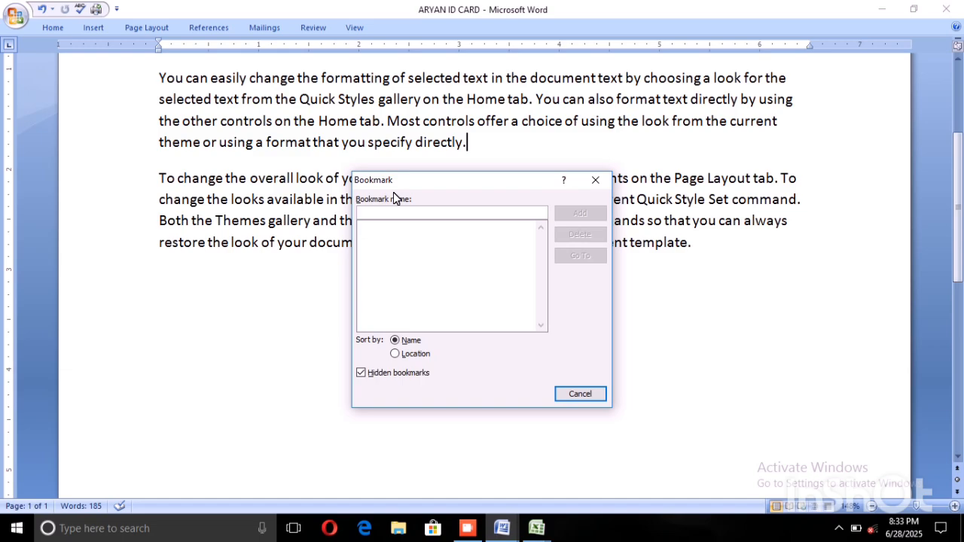
text(bb)
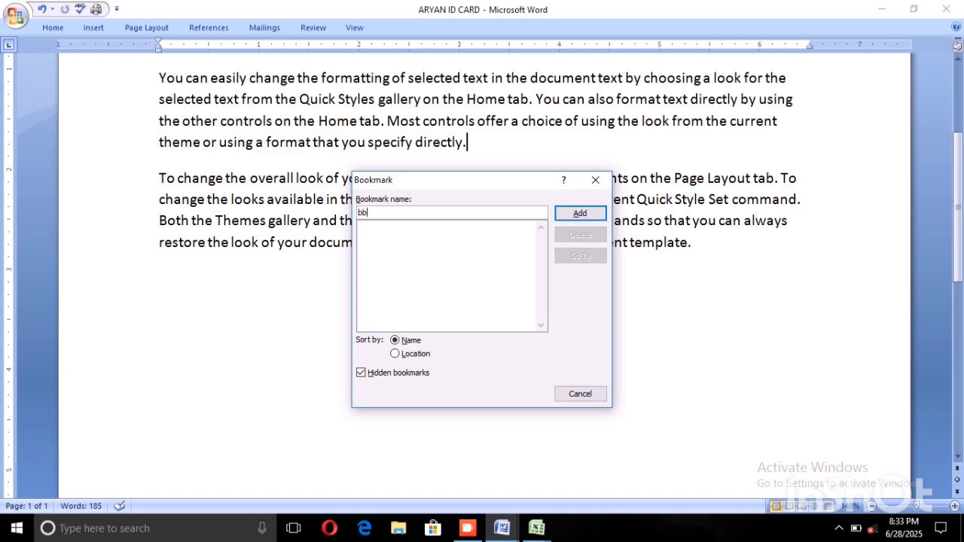
key(BackSpace)
key(BackSpace)
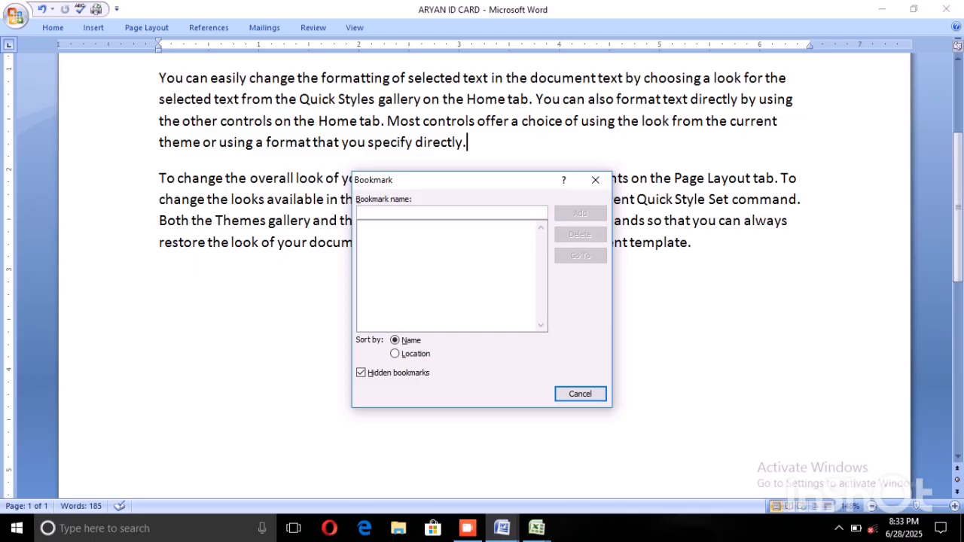
text(co)
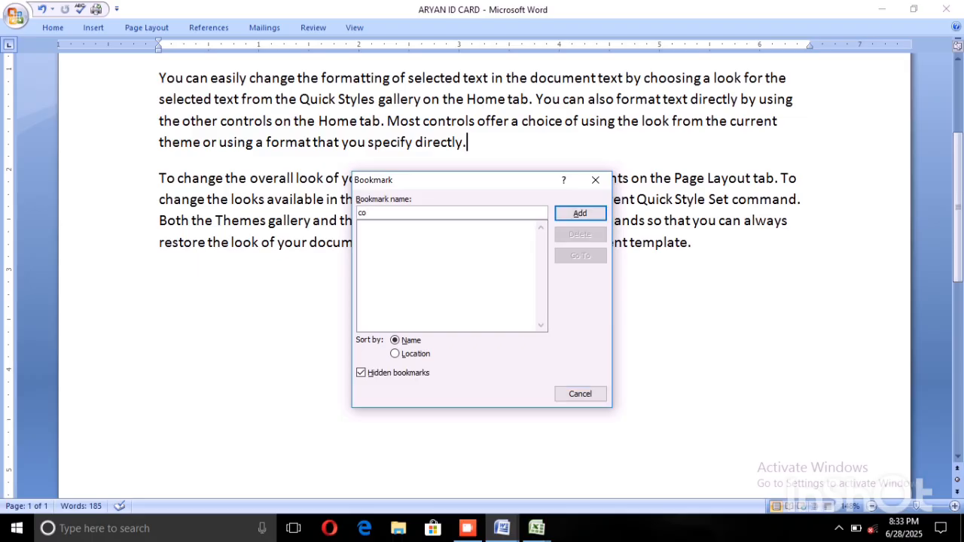
text(mputer)
click(577, 210)
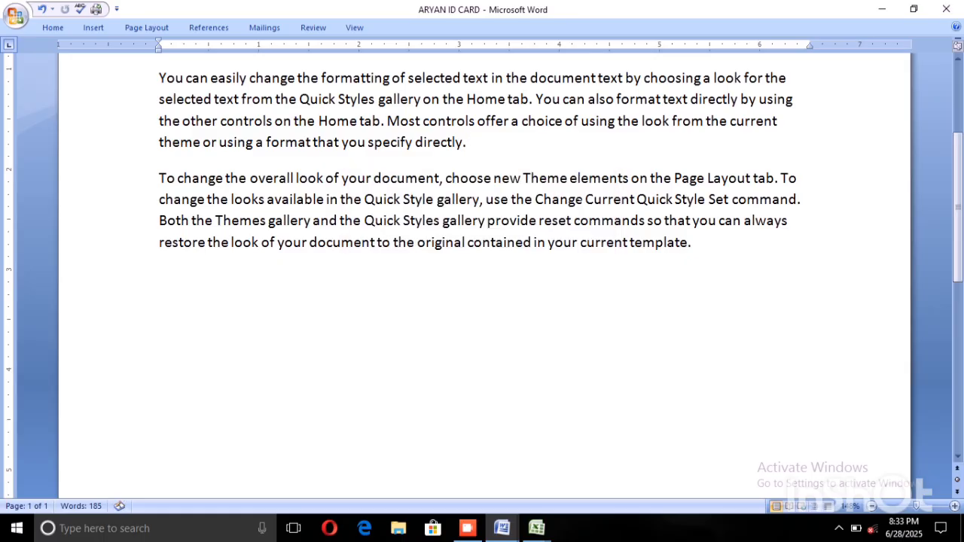
Go to the "computer" bookmark from the bookmark list, then close the Bookmark dialog
scroll(482, 271, up, 3)
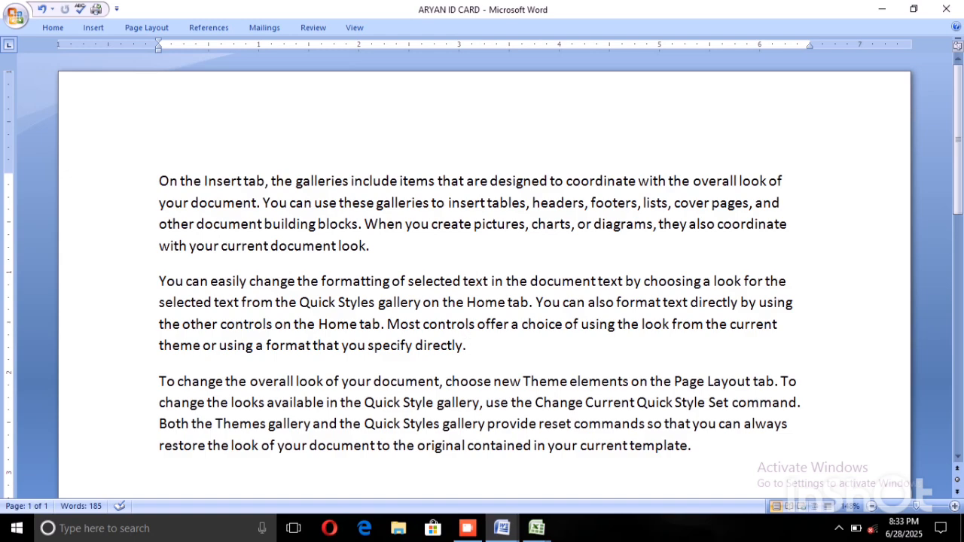
scroll(481, 280, down, 2)
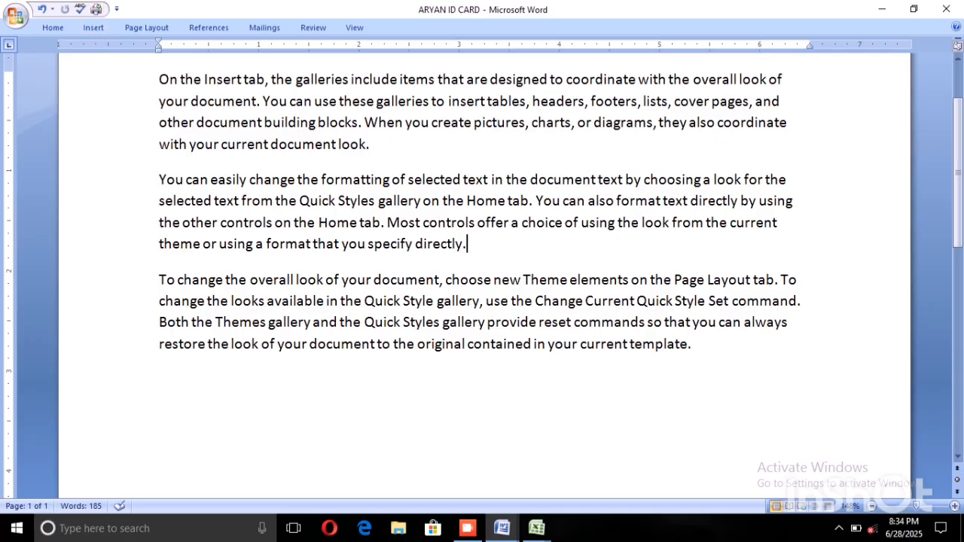
click(94, 28)
click(353, 60)
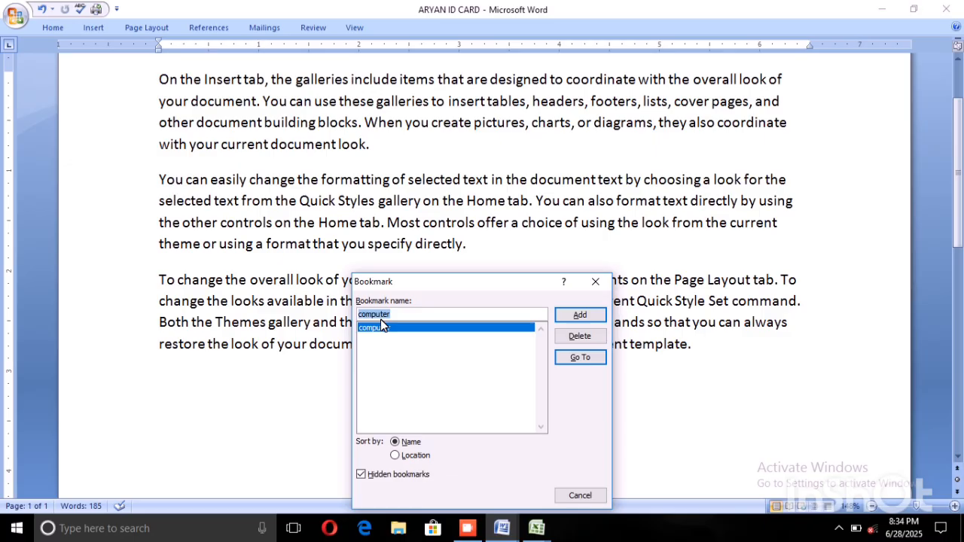
click(577, 359)
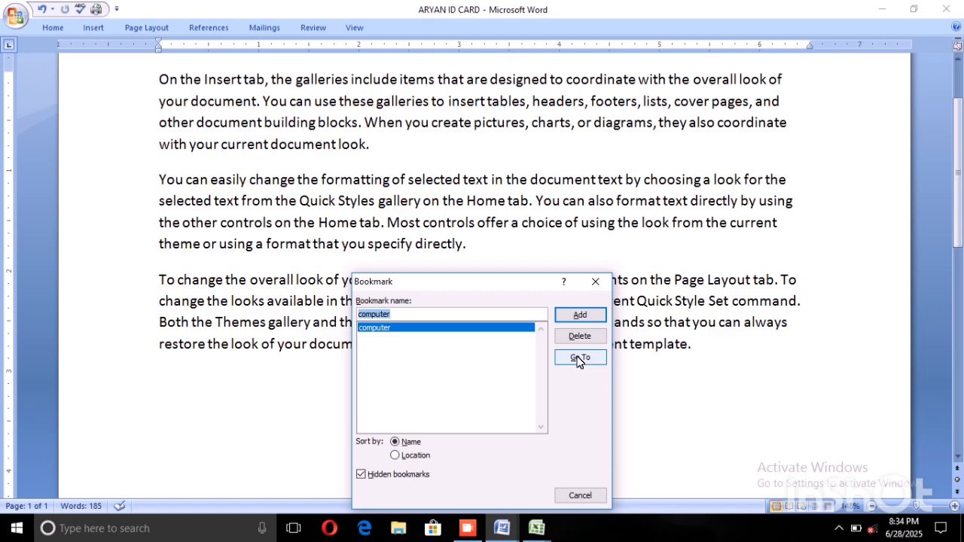
click(579, 361)
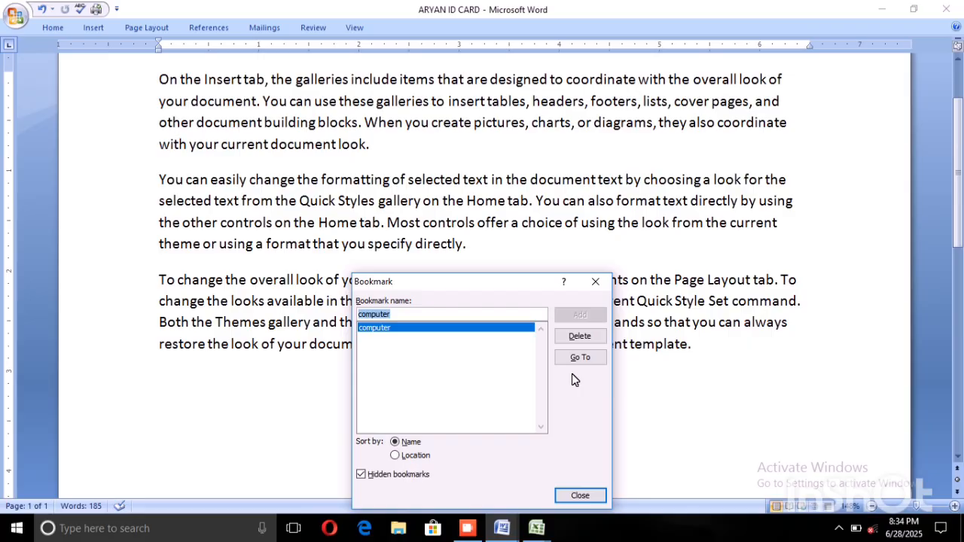
click(566, 491)
With the cursor at the end of the first paragraph, jump back to the "computer" bookmark and close the dialog
scroll(482, 272, down, 1)
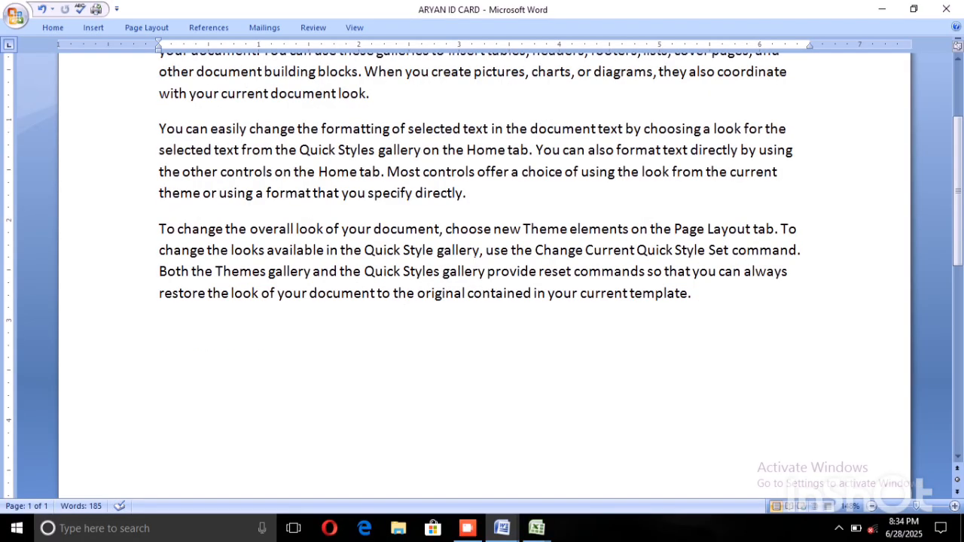
scroll(482, 271, up, 1)
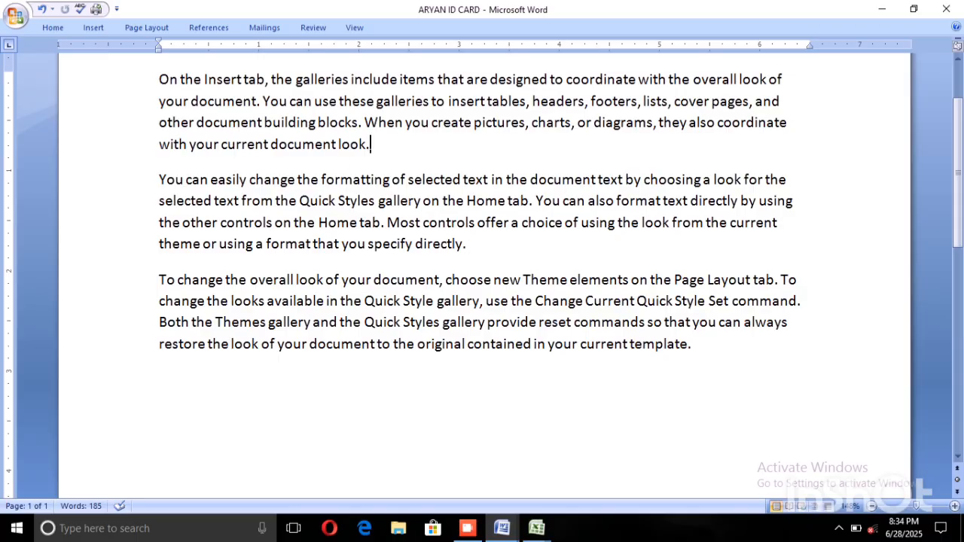
scroll(482, 271, up, 2)
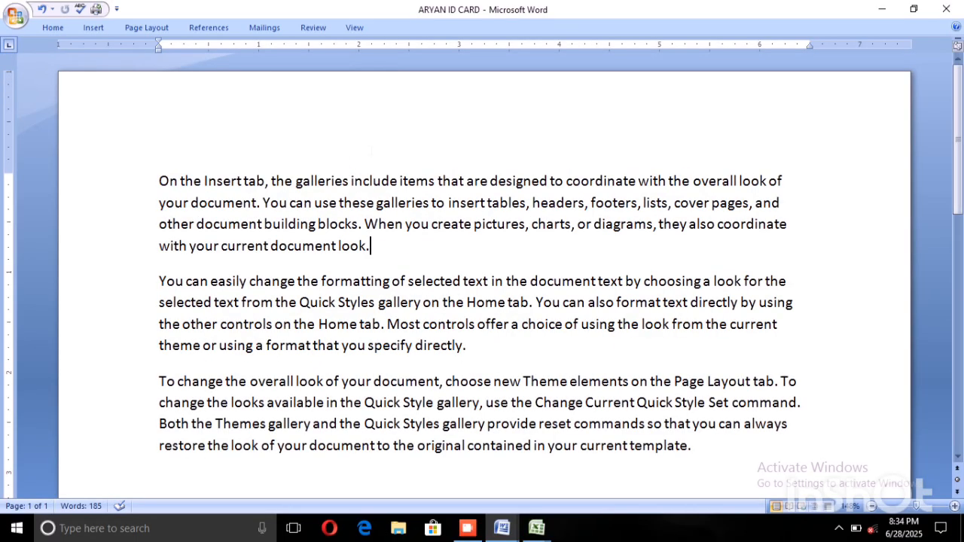
click(98, 27)
click(366, 72)
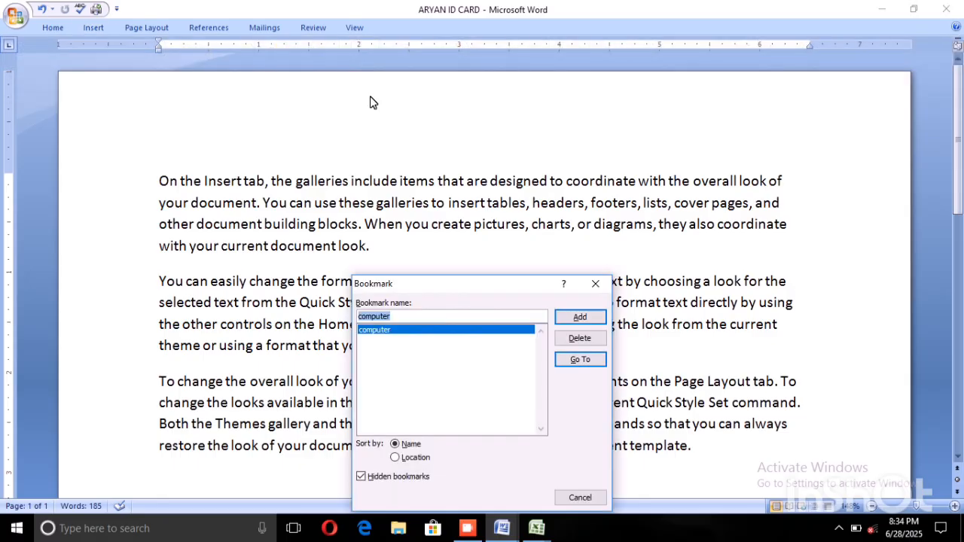
click(565, 357)
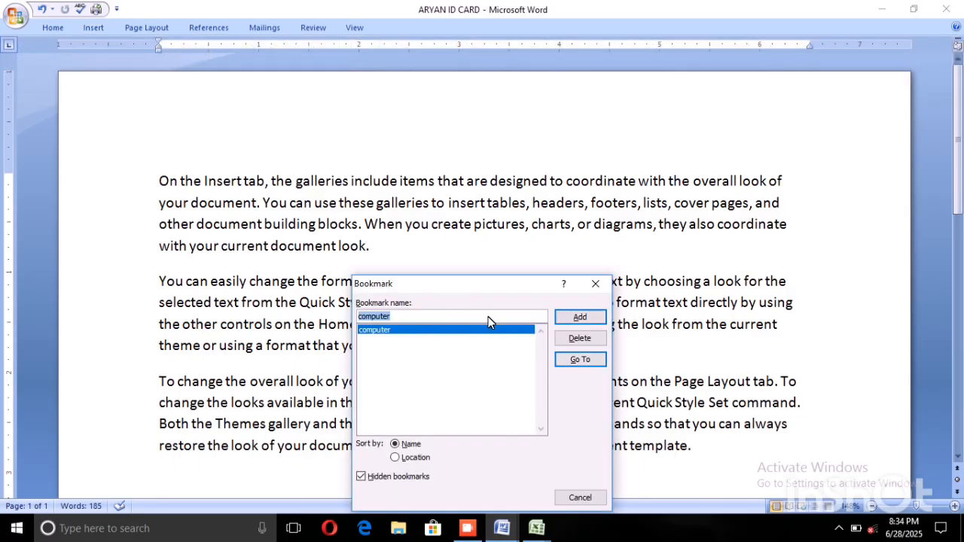
click(566, 359)
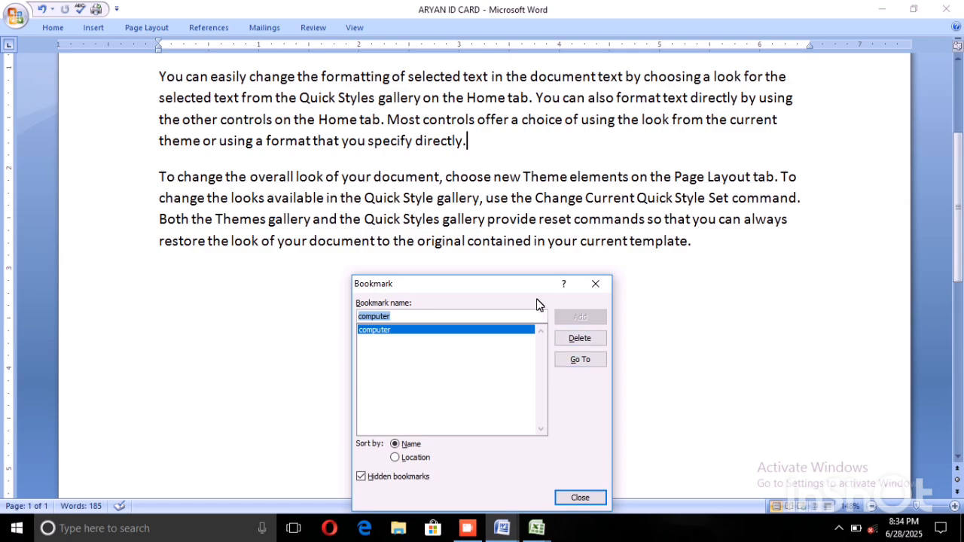
click(595, 283)
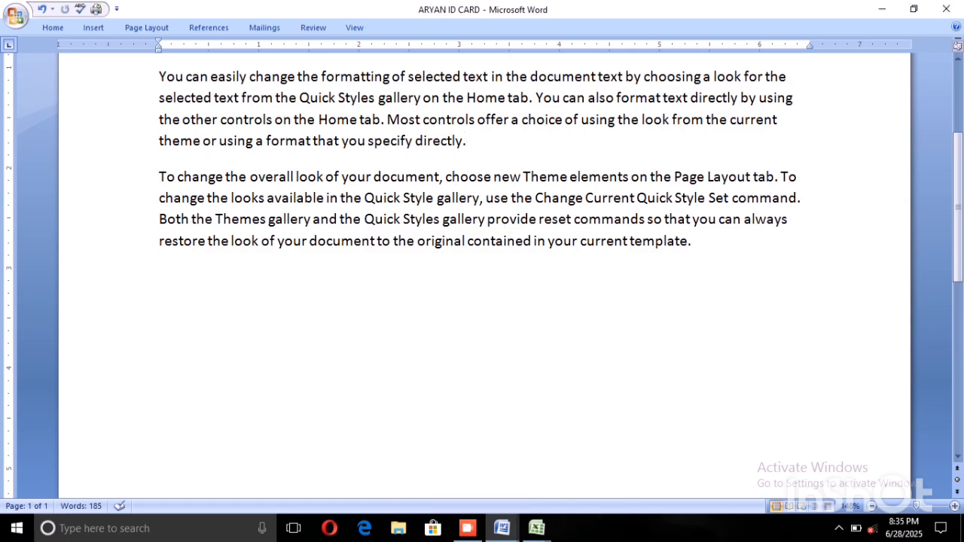
Add a bookmark named "last" at the end of the third paragraph
scroll(483, 271, up, 3)
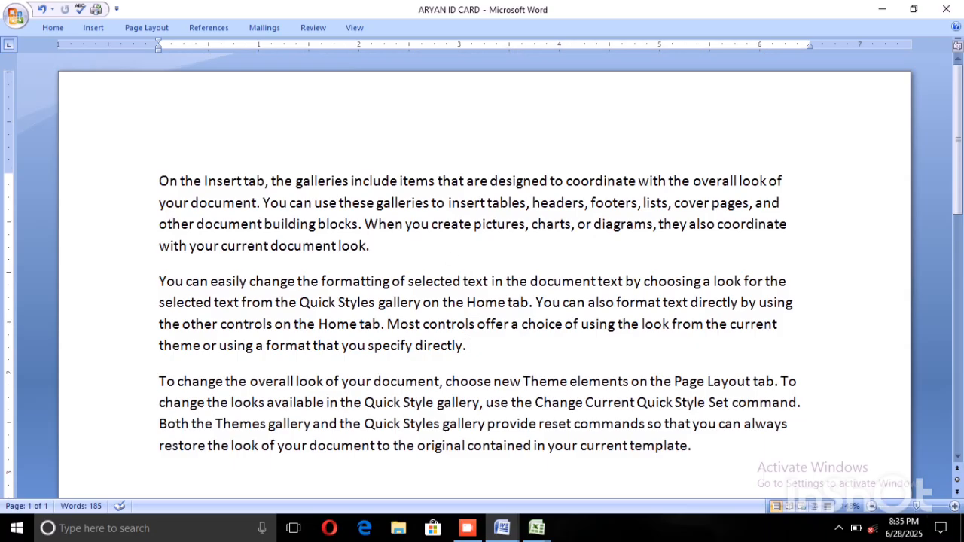
scroll(482, 272, down, 1)
key(ctrl+End)
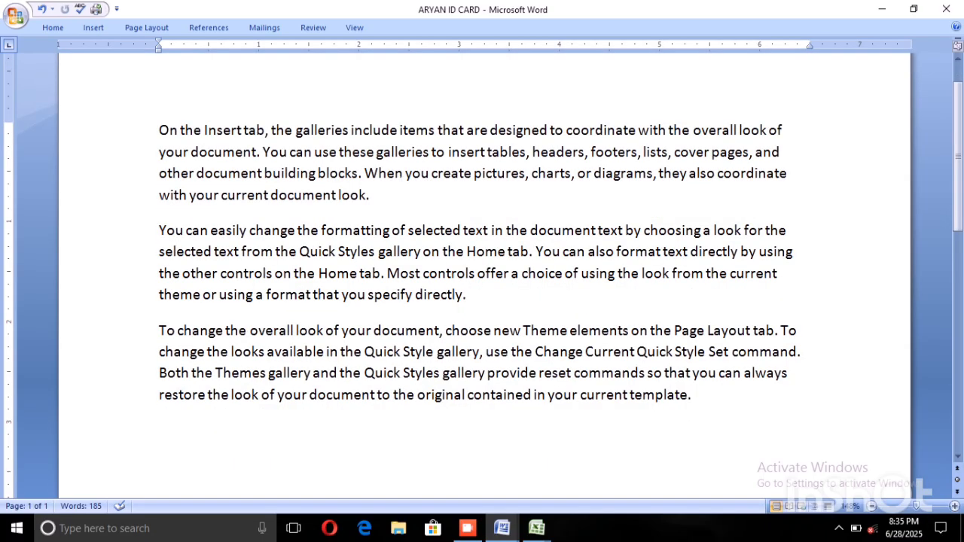
click(96, 27)
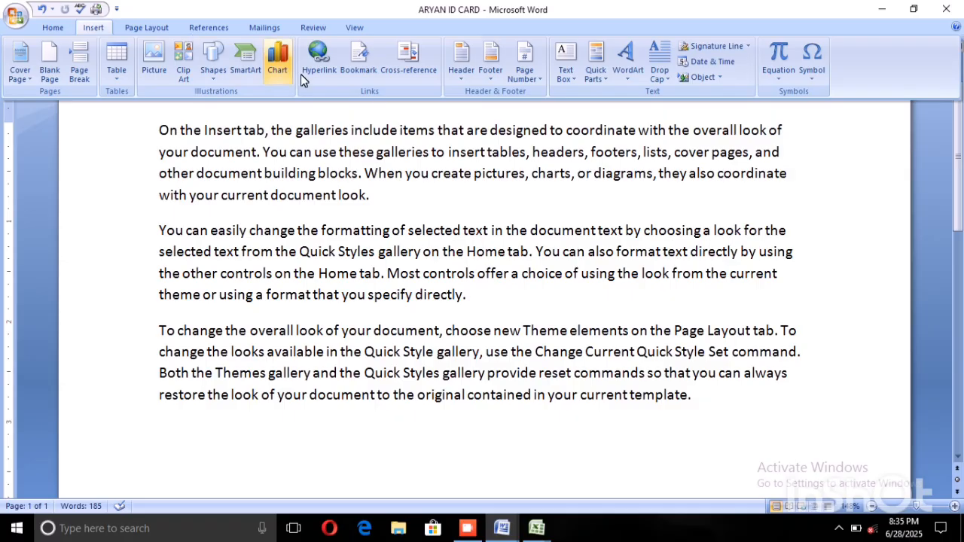
click(355, 72)
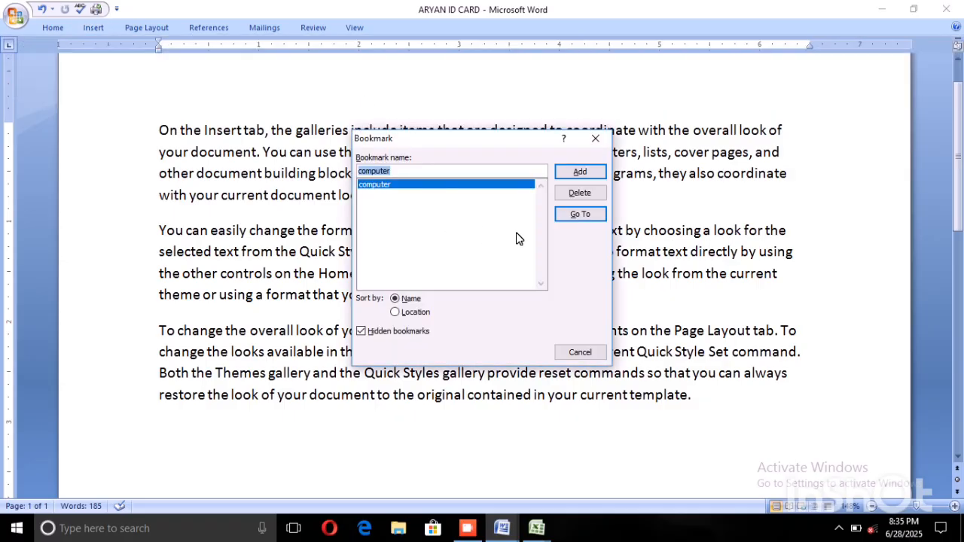
click(393, 171)
key(BackSpace)
key(BackSpace)
key(BackSpace)
key(BackSpace)
key(BackSpace)
key(BackSpace)
key(BackSpace)
key(BackSpace)
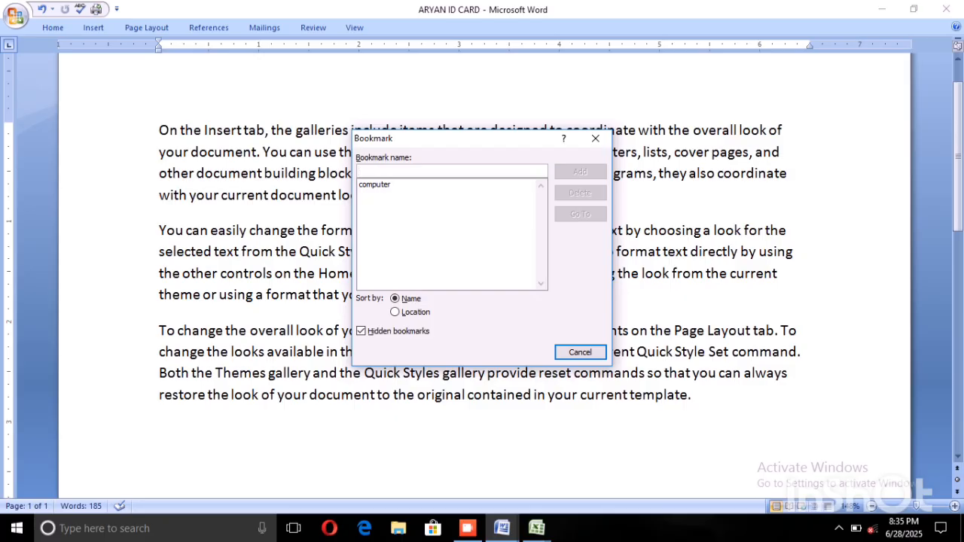
text(last)
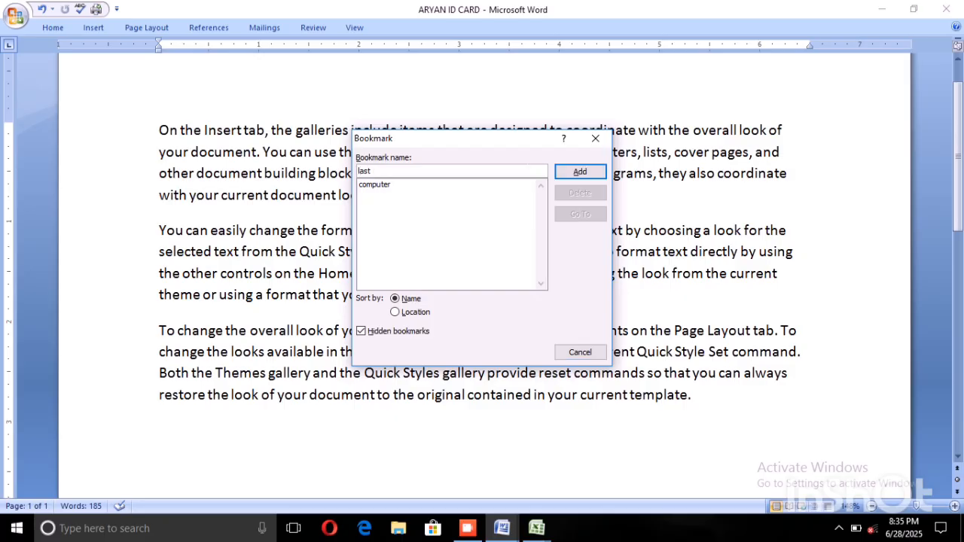
key(Return)
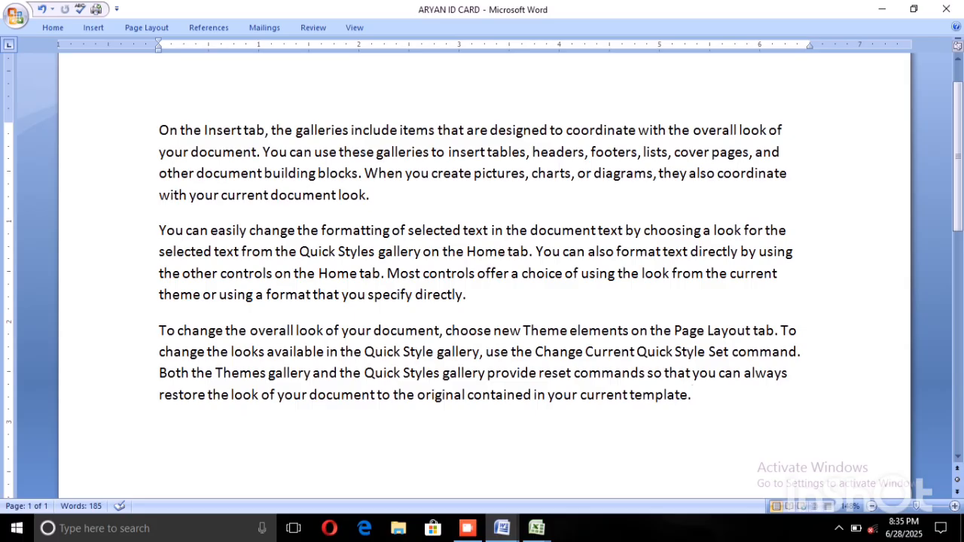
scroll(334, 67, up, 1)
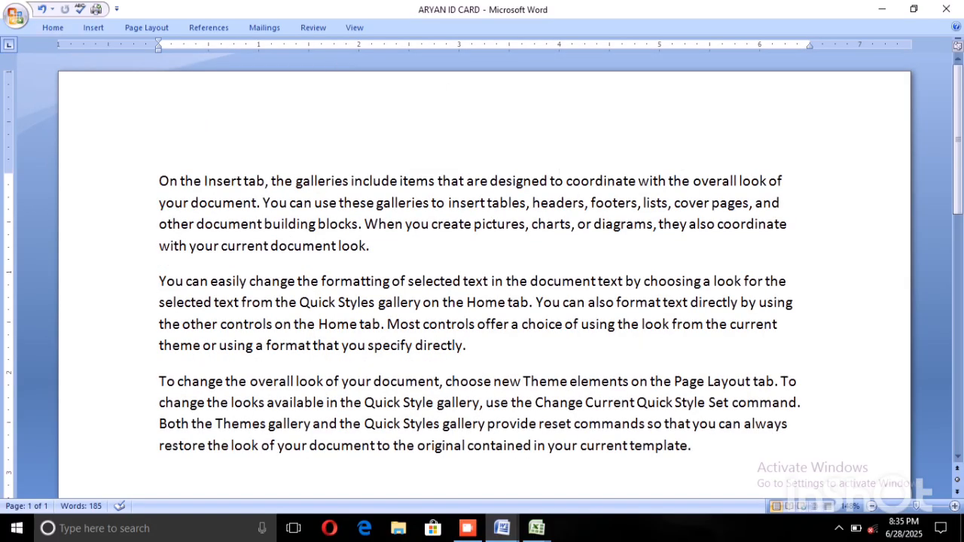
click(946, 10)
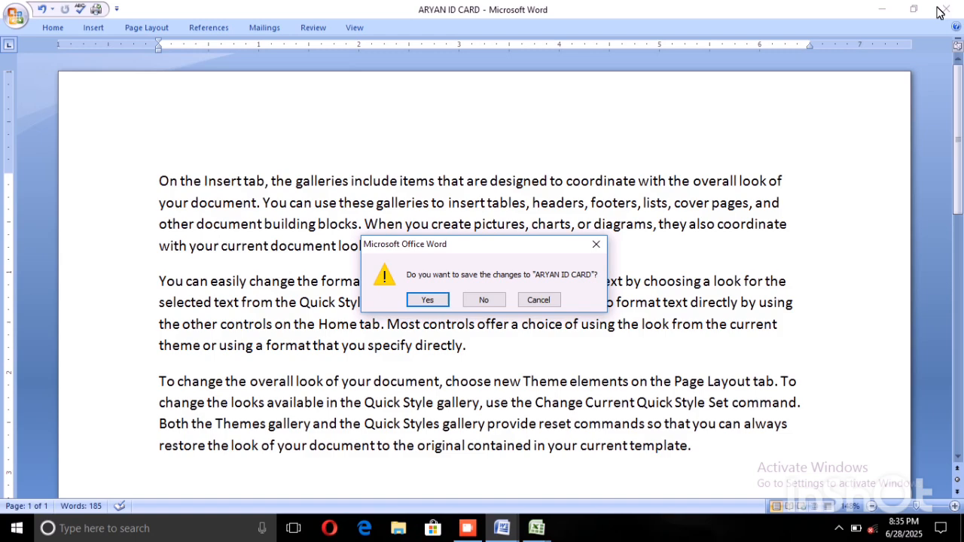
click(595, 244)
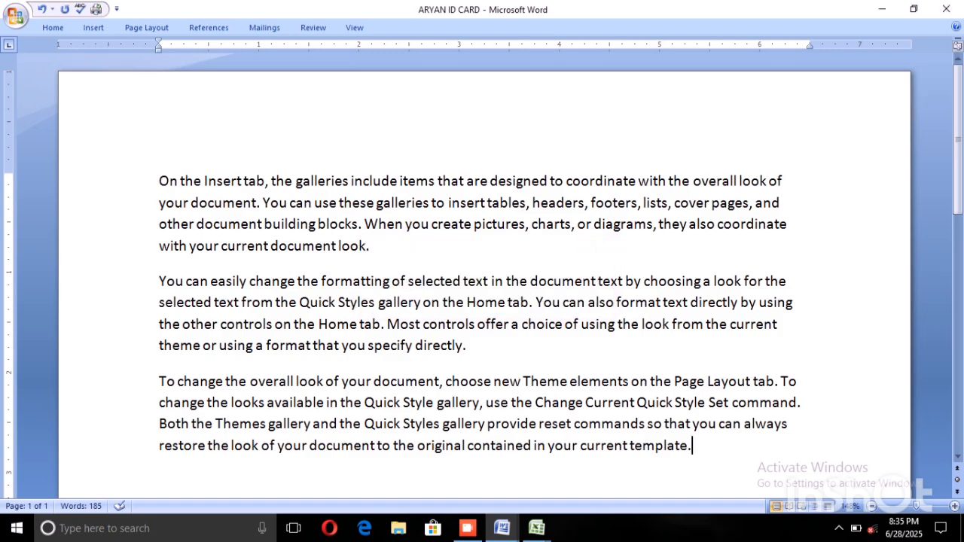
click(913, 8)
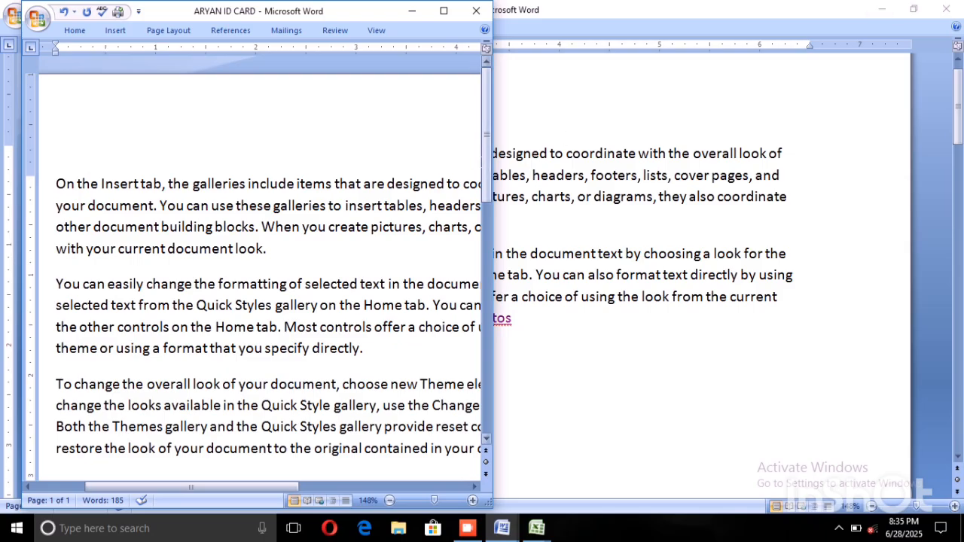
click(444, 11)
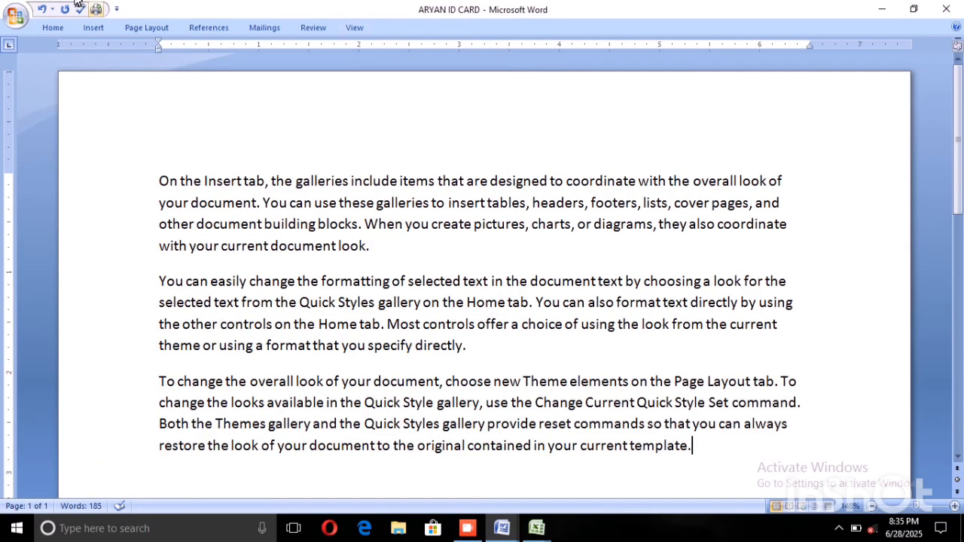
Go to the "last" bookmark from the bookmark list, then close the Bookmark dialog
click(92, 27)
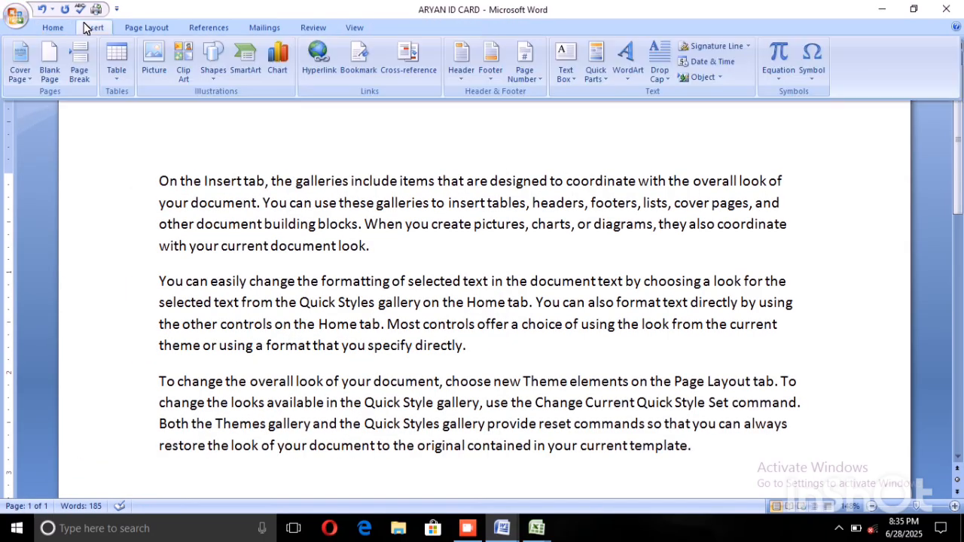
click(357, 71)
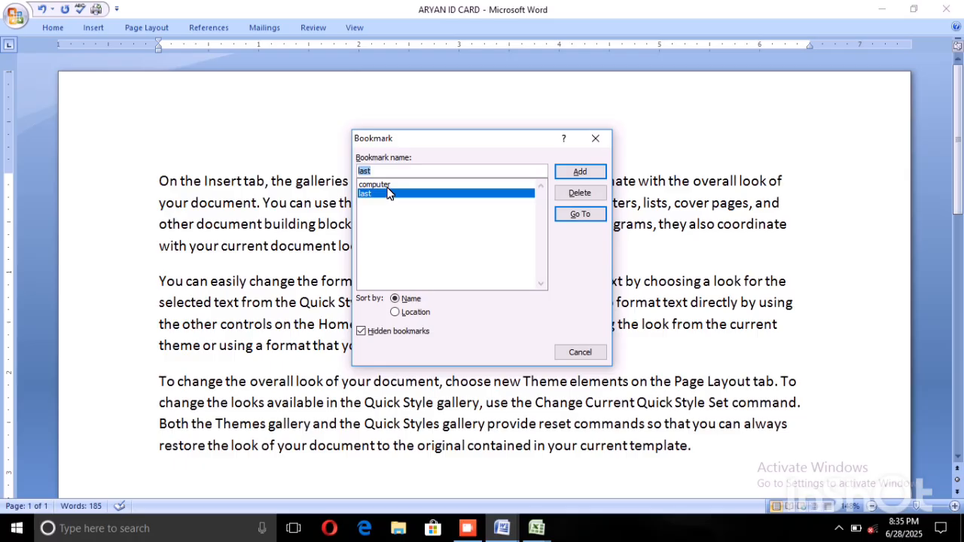
click(569, 216)
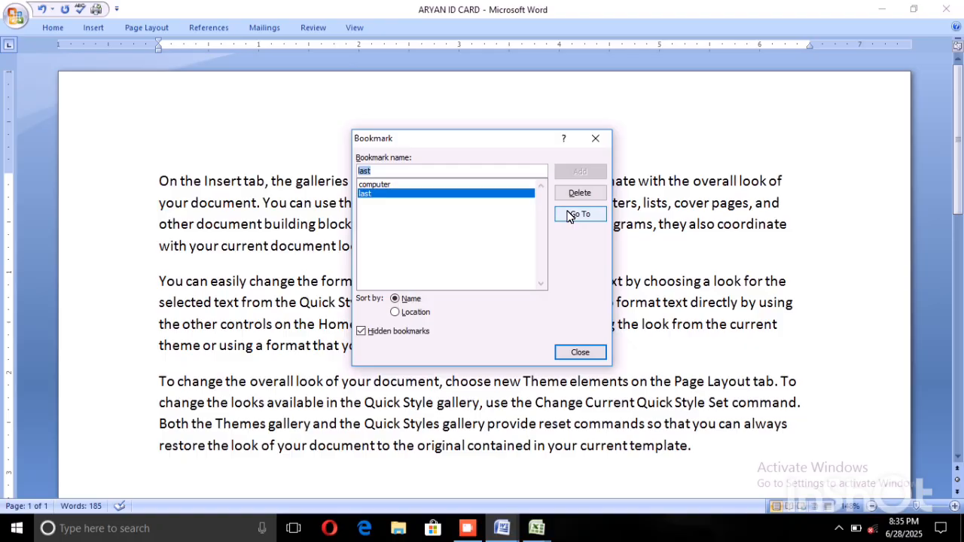
click(580, 351)
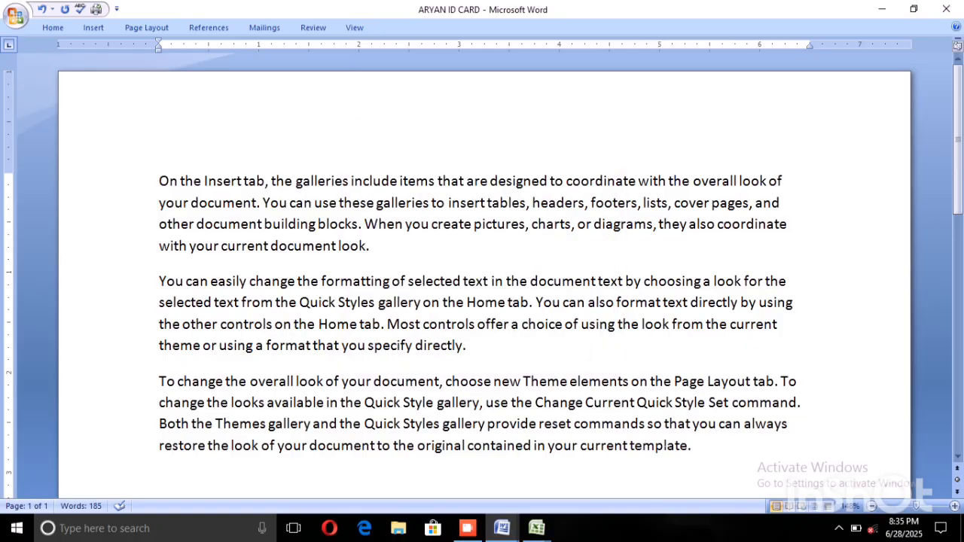
With the cursor at the start of the document, jump to the "last" bookmark and close the dialog
scroll(482, 301, down, 2)
scroll(133, 158, up, 2)
key(ctrl+Home)
click(93, 28)
click(358, 63)
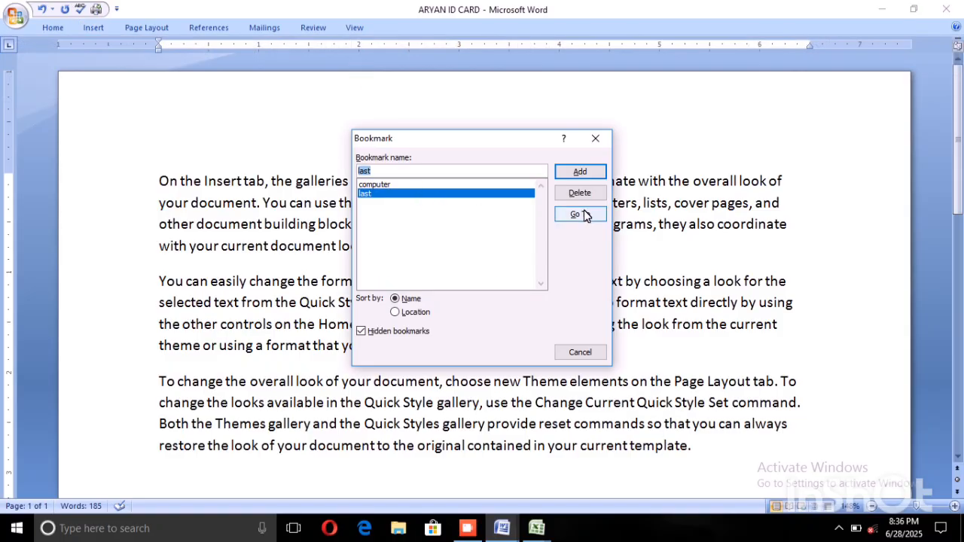
click(580, 215)
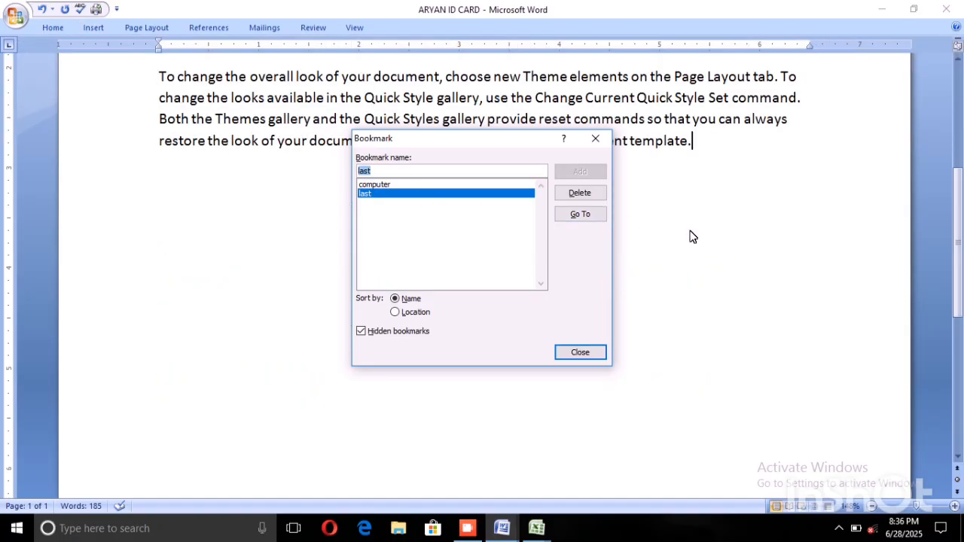
click(595, 139)
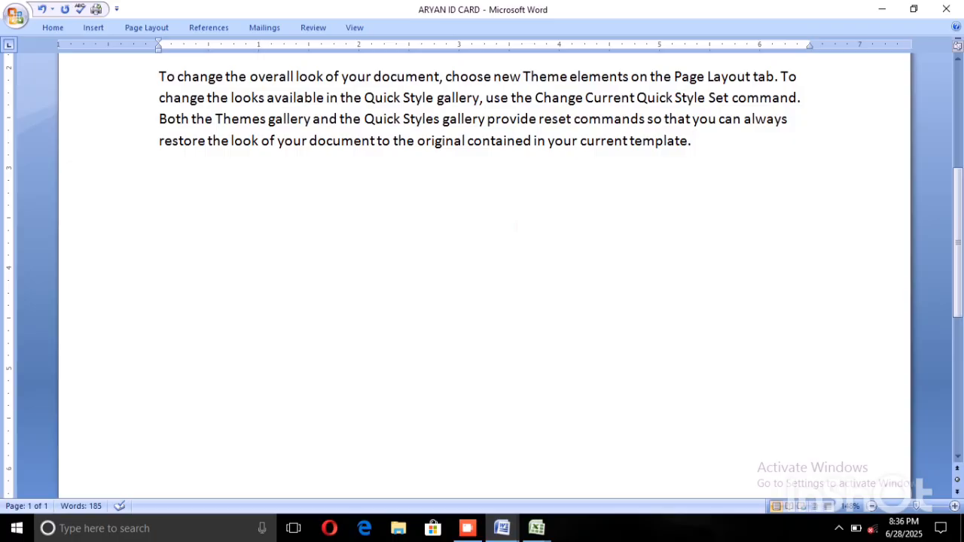
click(94, 27)
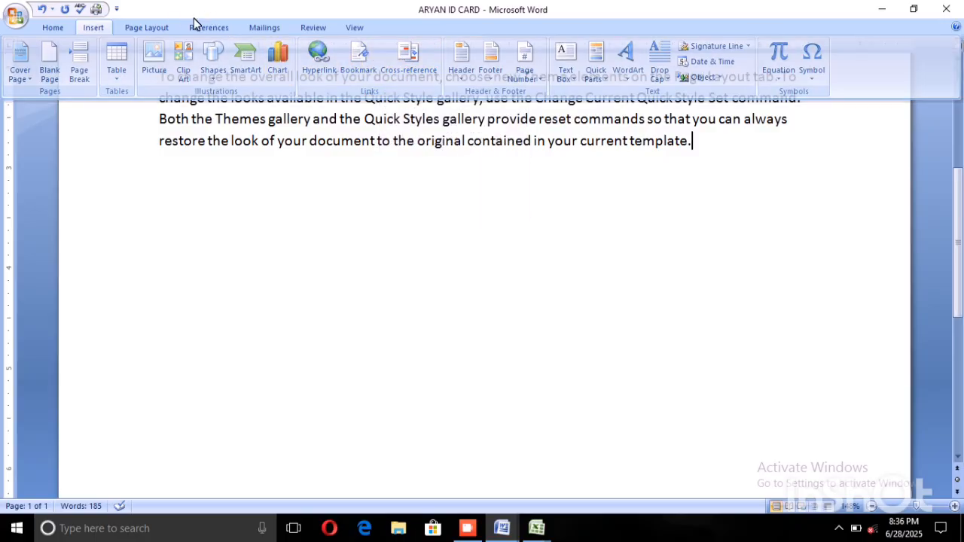
click(196, 23)
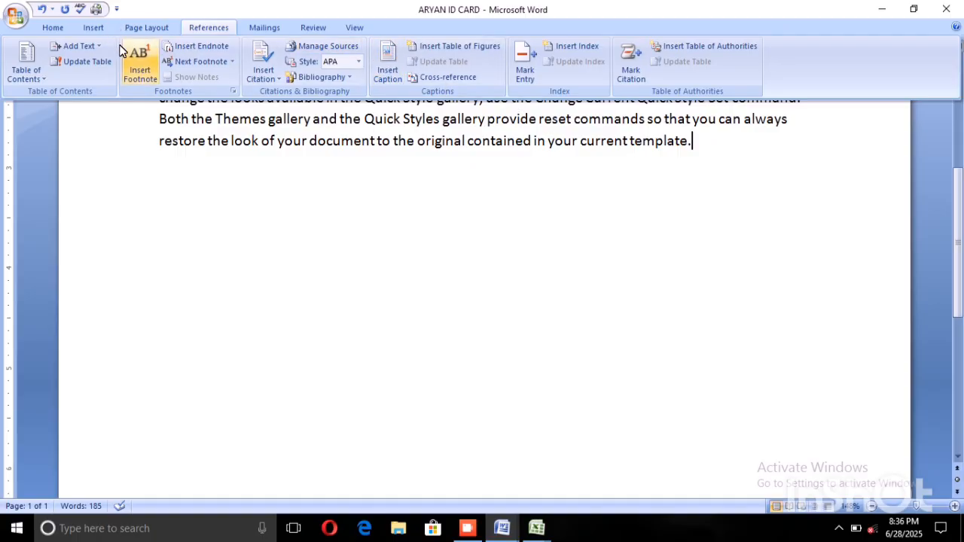
click(93, 28)
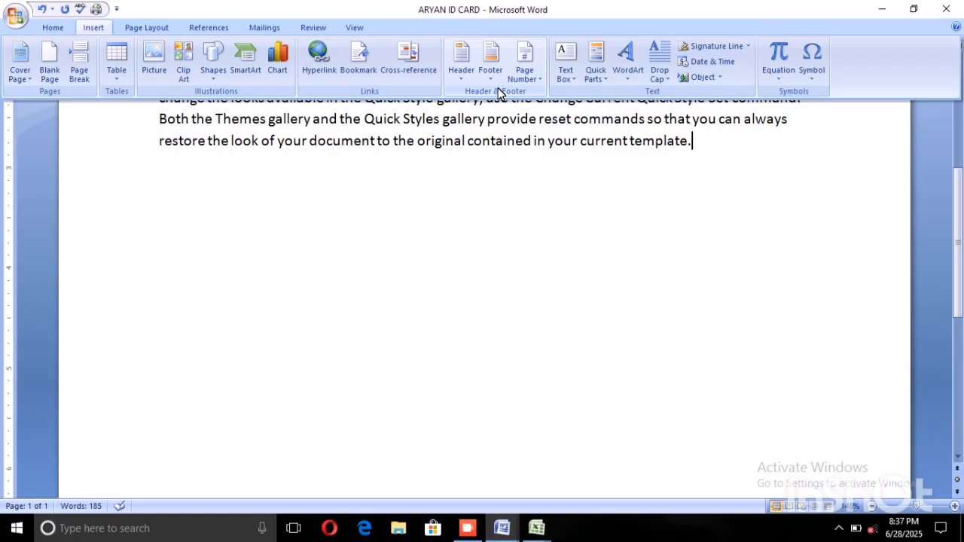
Insert the built-in Alphabet header into the document
scroll(442, 177, up, 5)
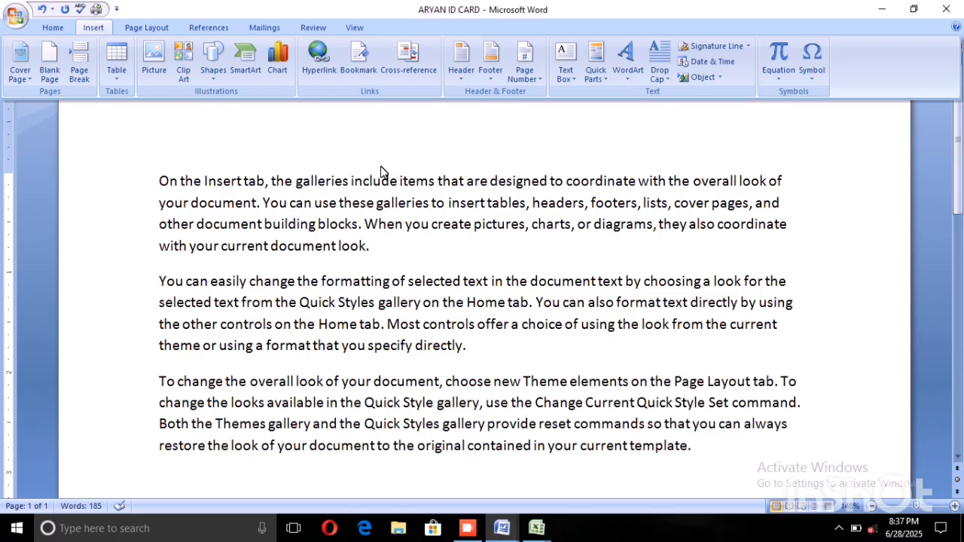
click(462, 71)
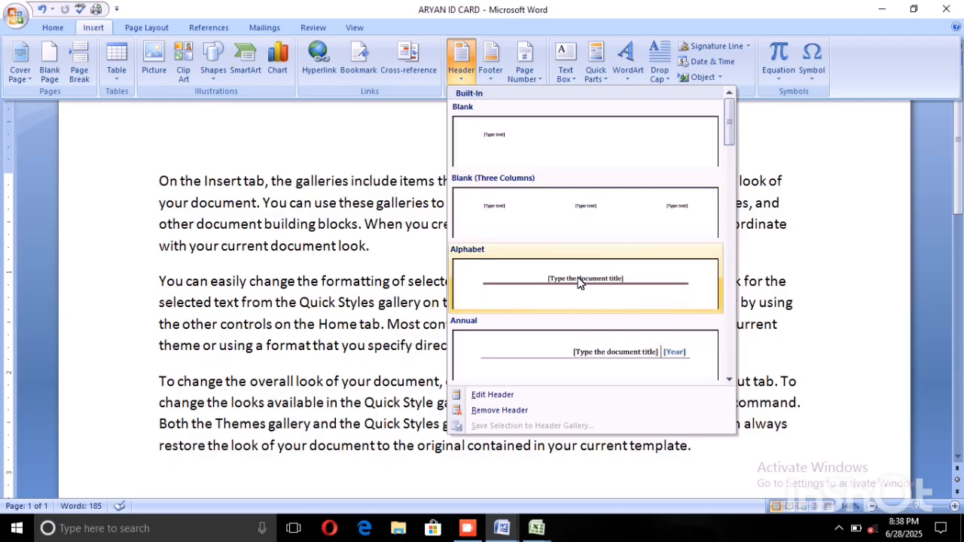
click(579, 283)
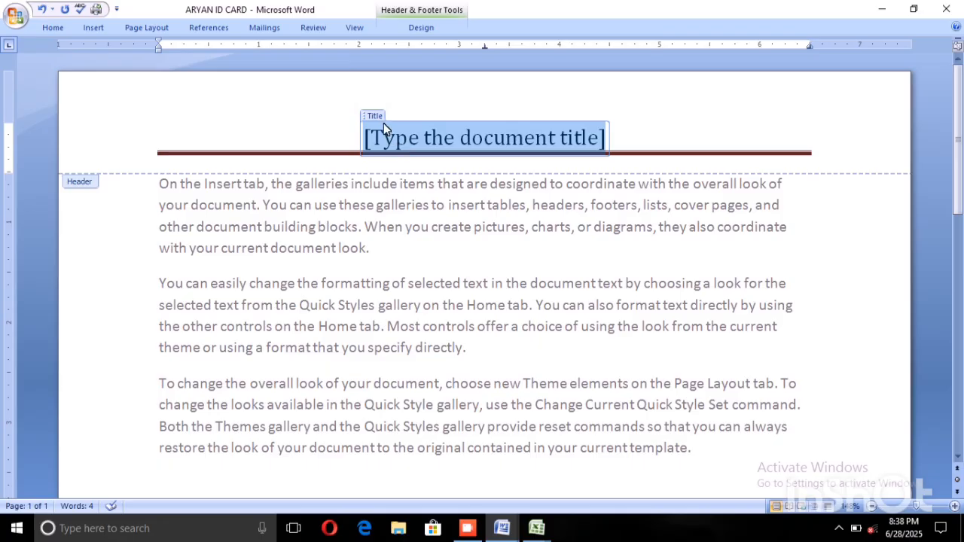
Replace the header's title placeholder with "Nextgen computer academy" and return to the body text at the end of the first paragraph
key(Delete)
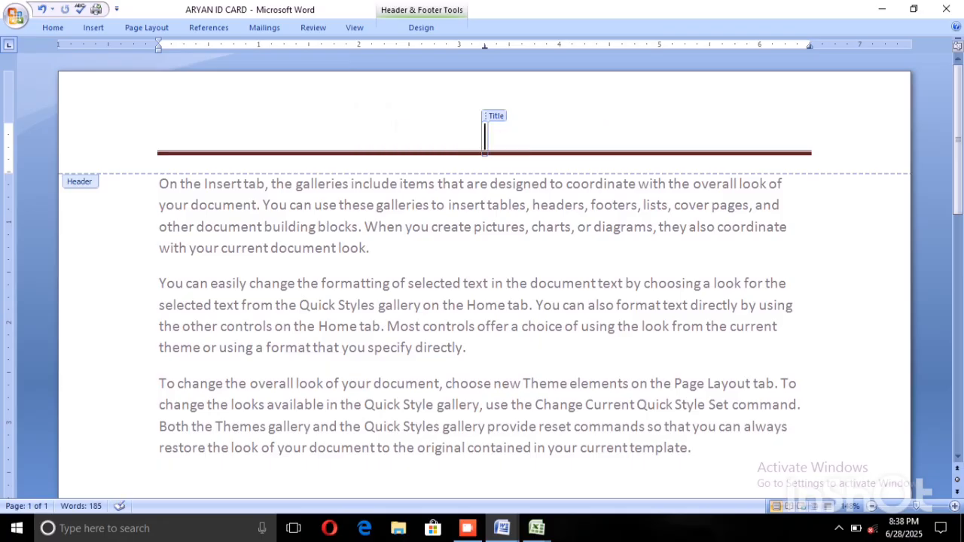
text(ne)
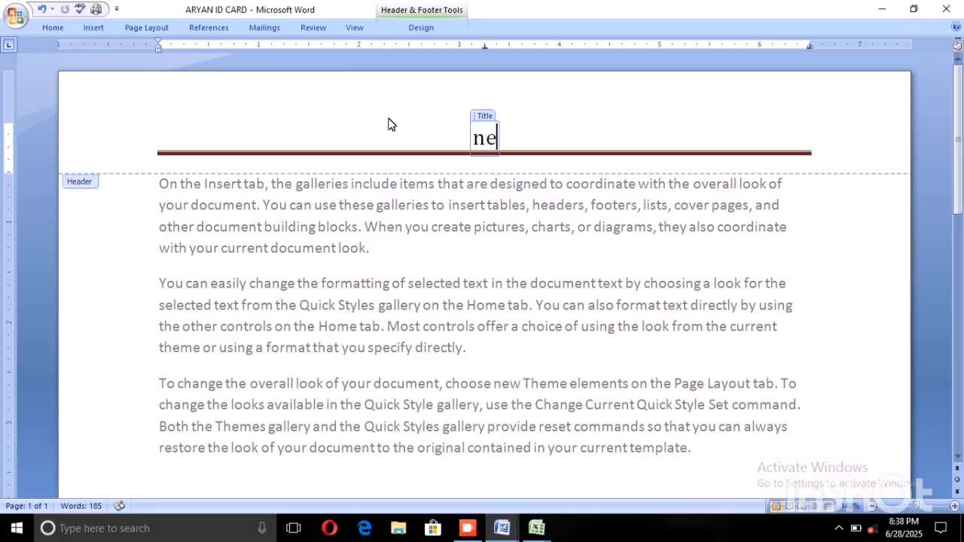
text(xtgen)
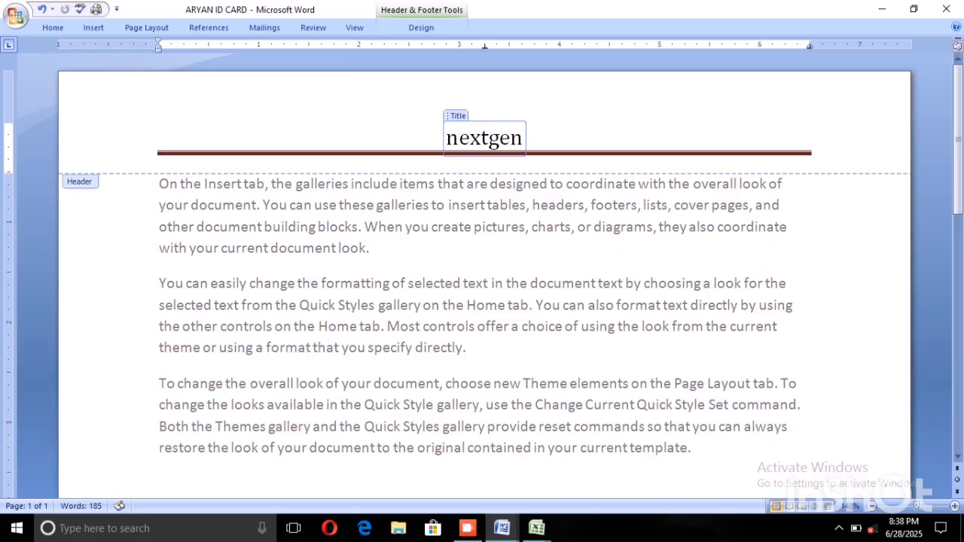
text( compu)
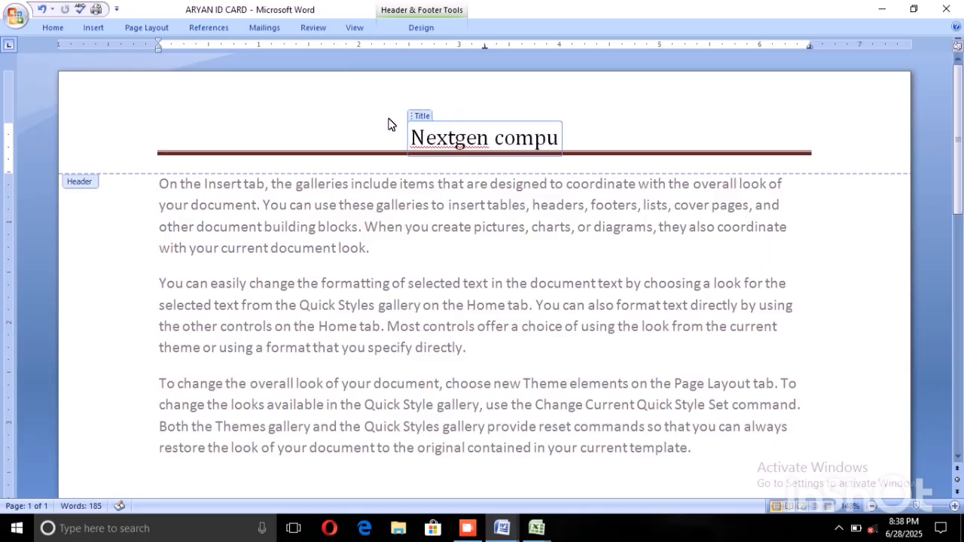
text(ter aca)
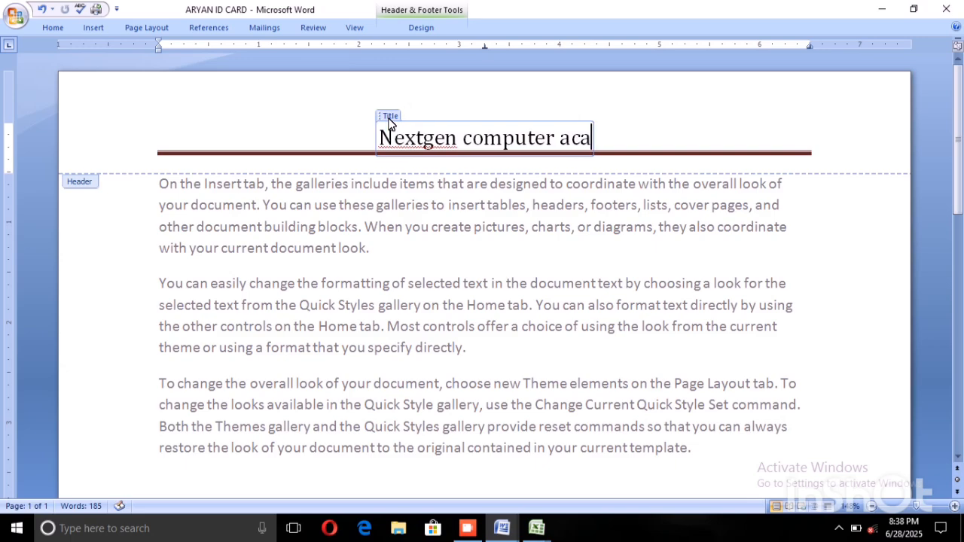
text(demy)
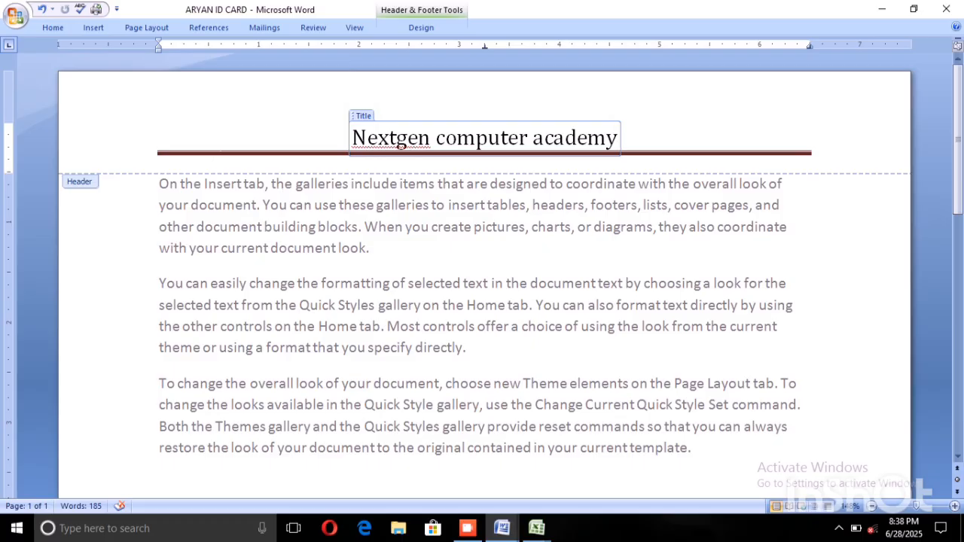
scroll(209, 153, down, 1)
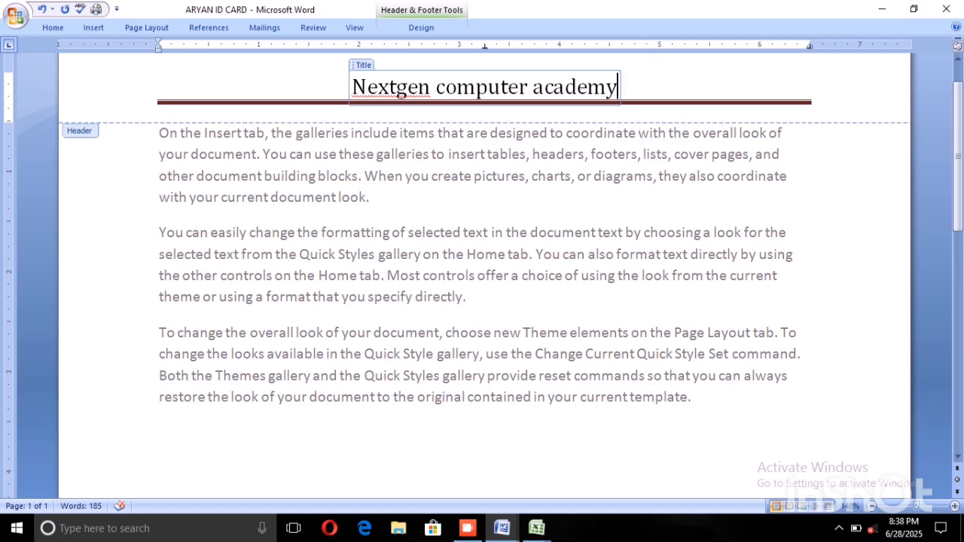
double_click(620, 176)
click(370, 197)
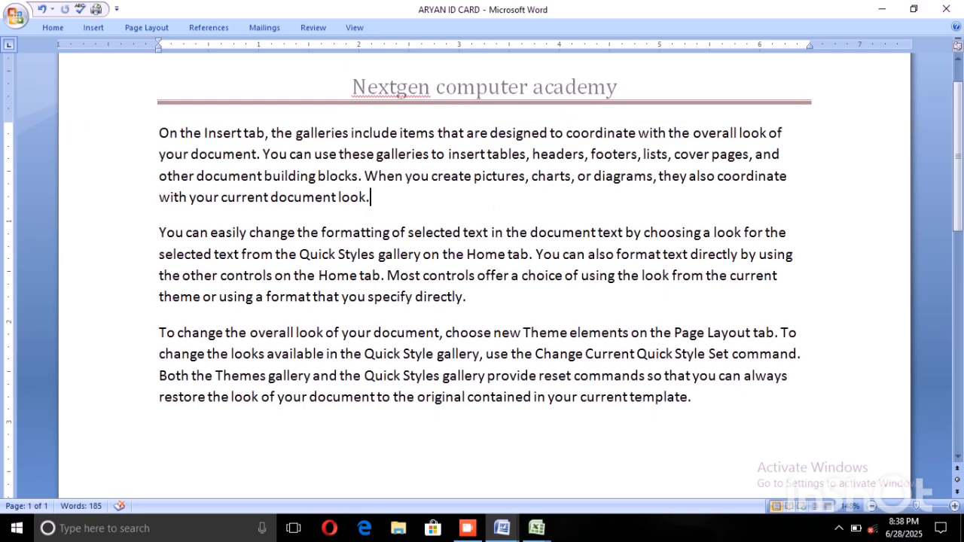
Insert the built-in Cubicles (Odd Page) footer into the document
scroll(178, 96, up, 1)
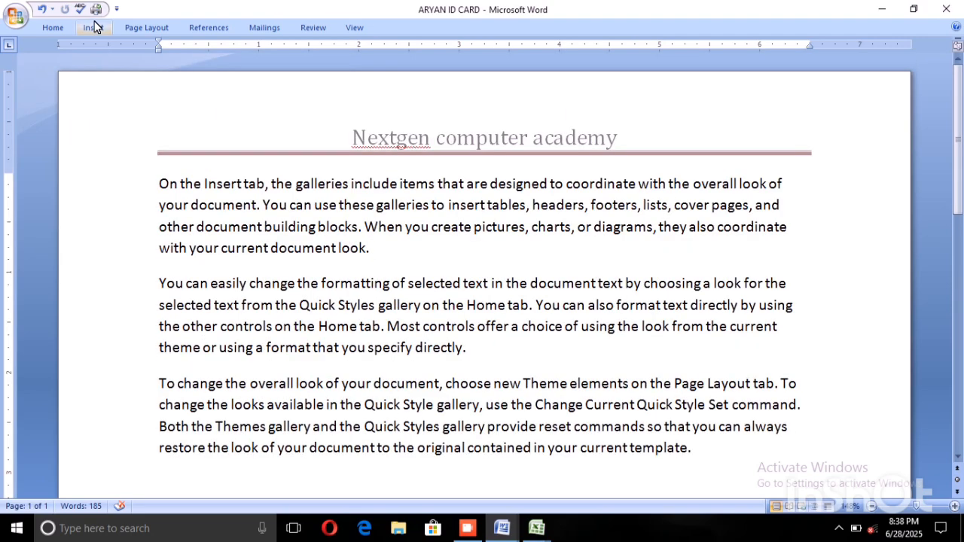
click(94, 27)
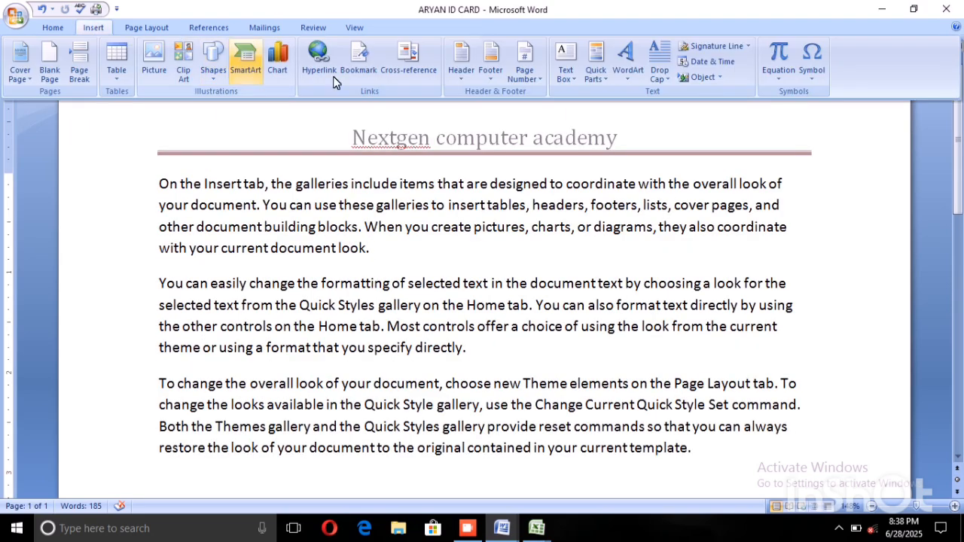
click(486, 72)
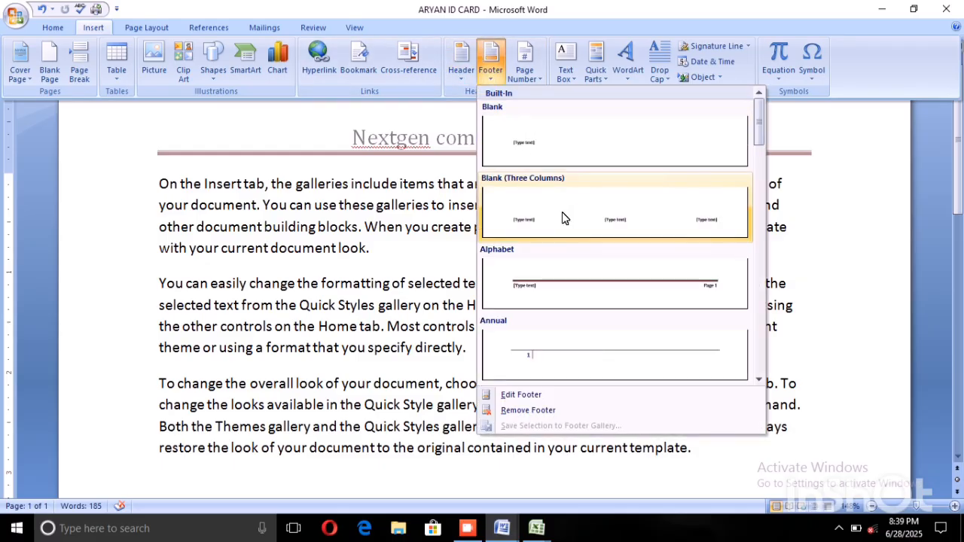
scroll(563, 219, down, 4)
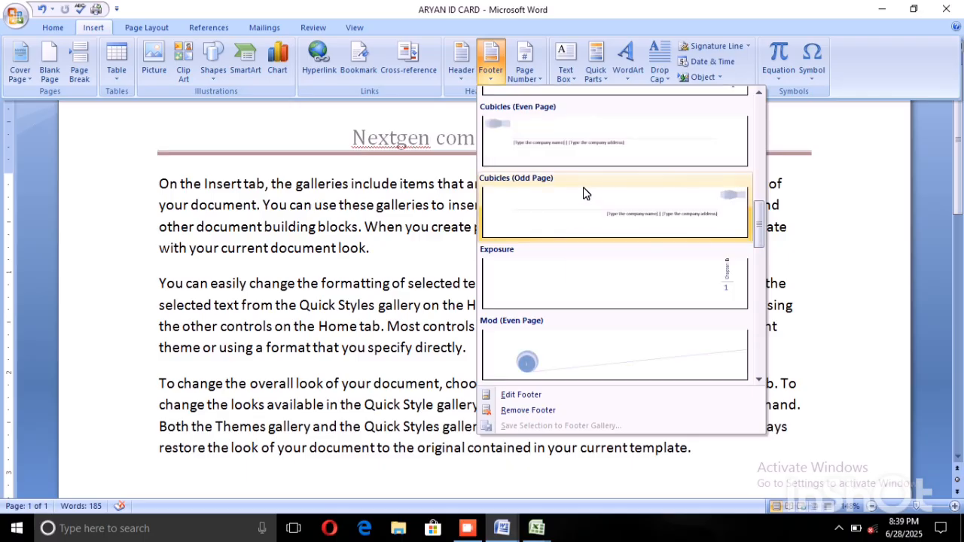
click(607, 202)
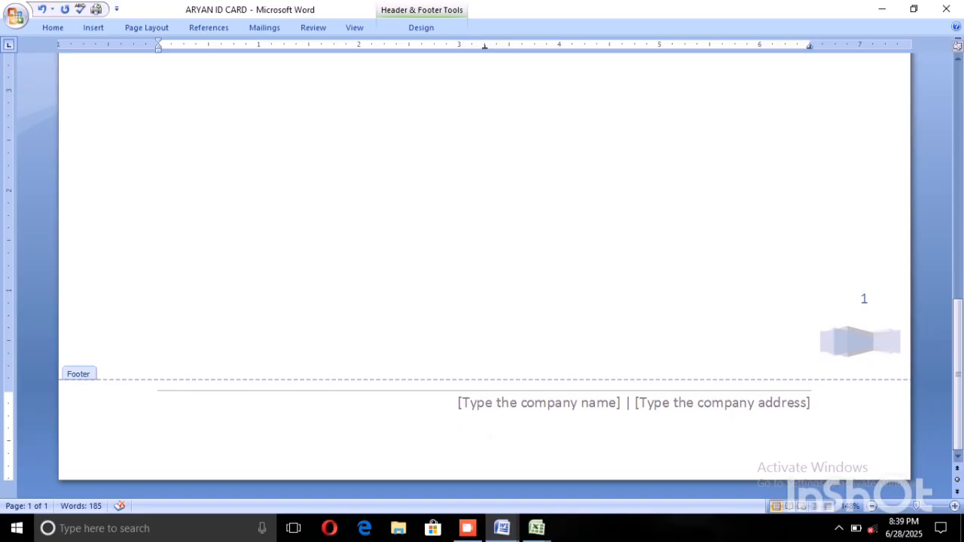
Enter "Thanks for watching" in the footer in front of the company name placeholder
text(t)
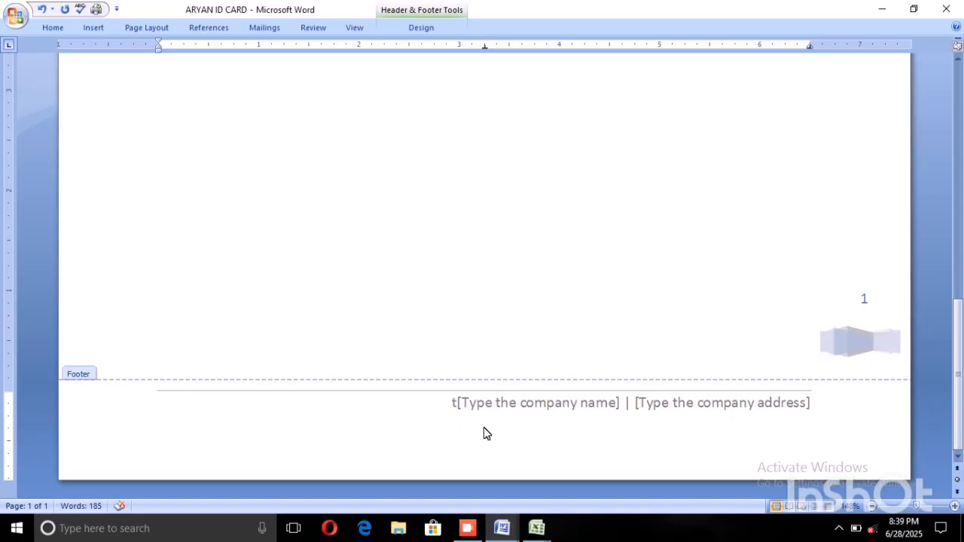
text(hanks )
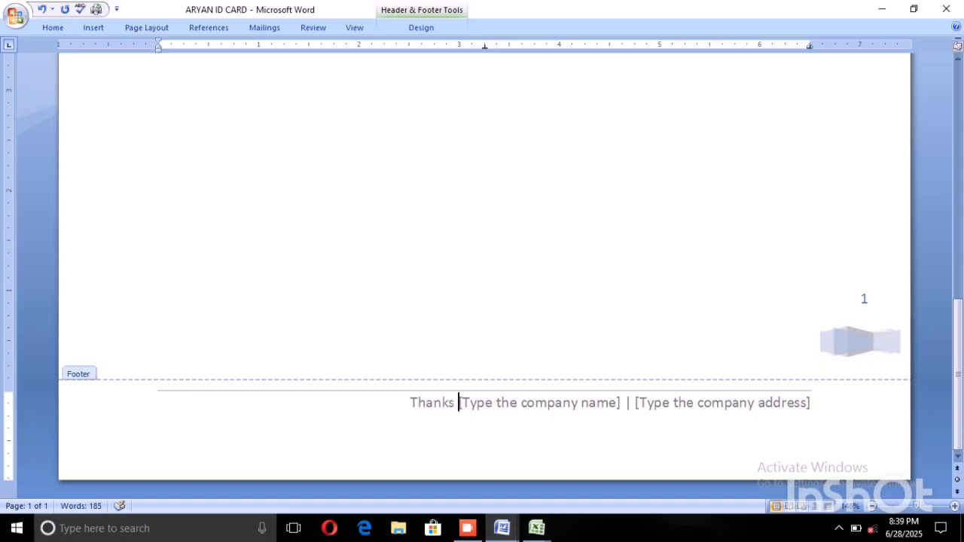
text(for )
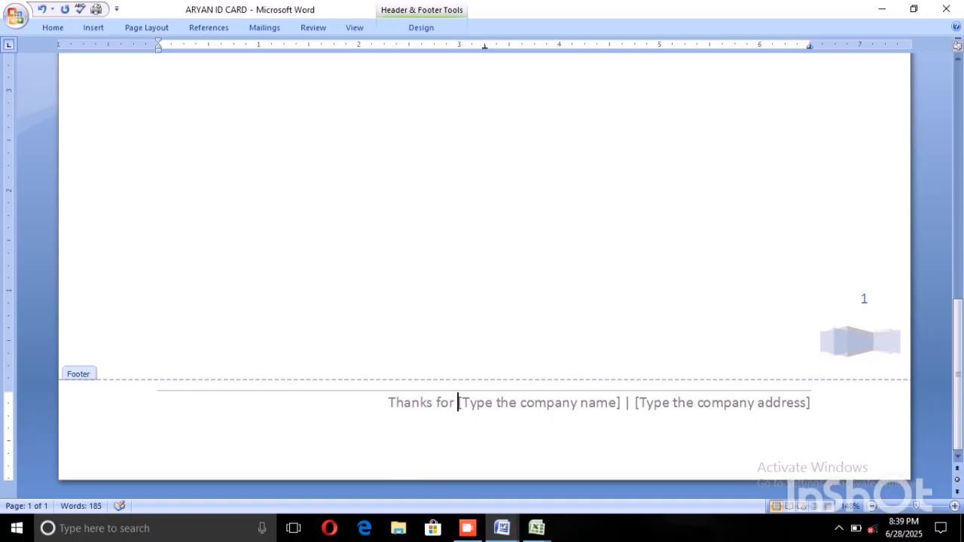
text(watching)
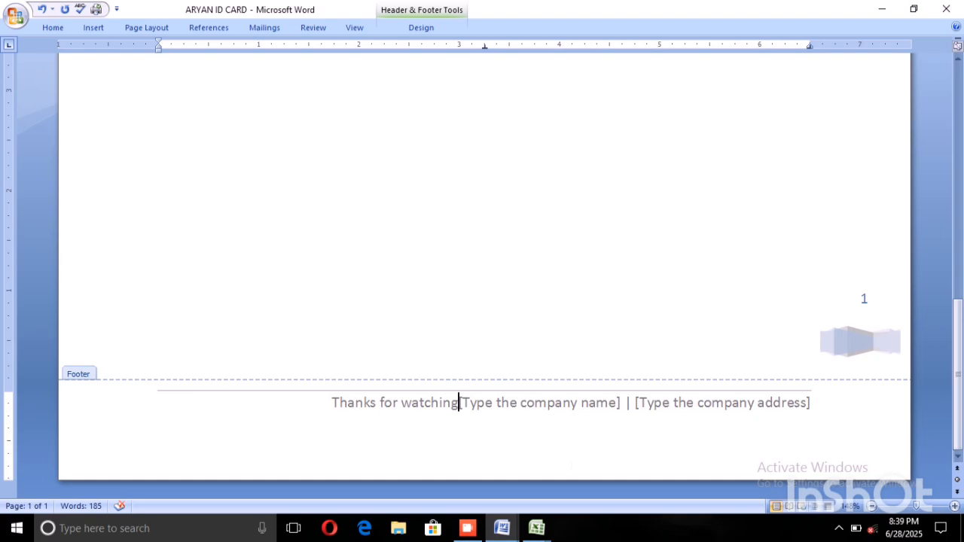
Make the whole footer line red and bold, then clear the selection
drag(332, 402, 443, 415)
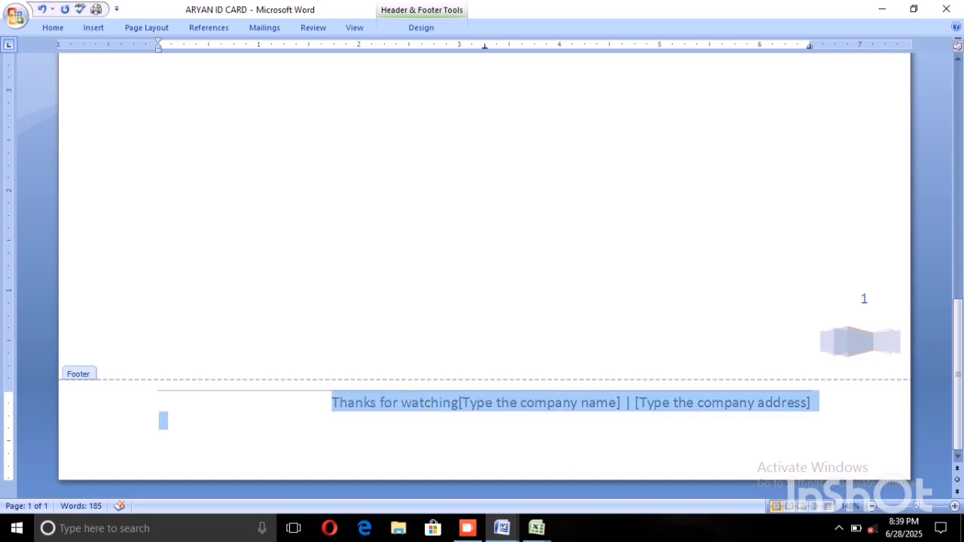
click(51, 27)
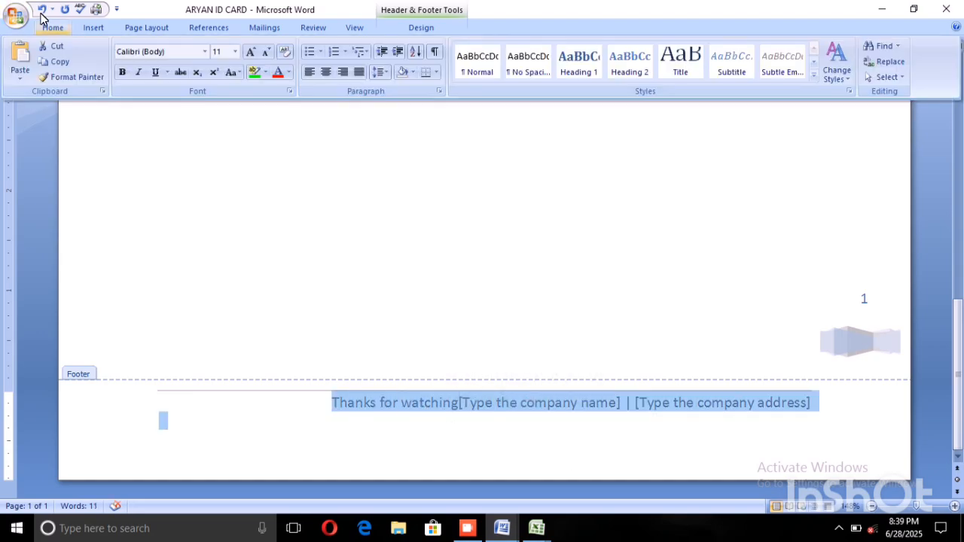
click(288, 73)
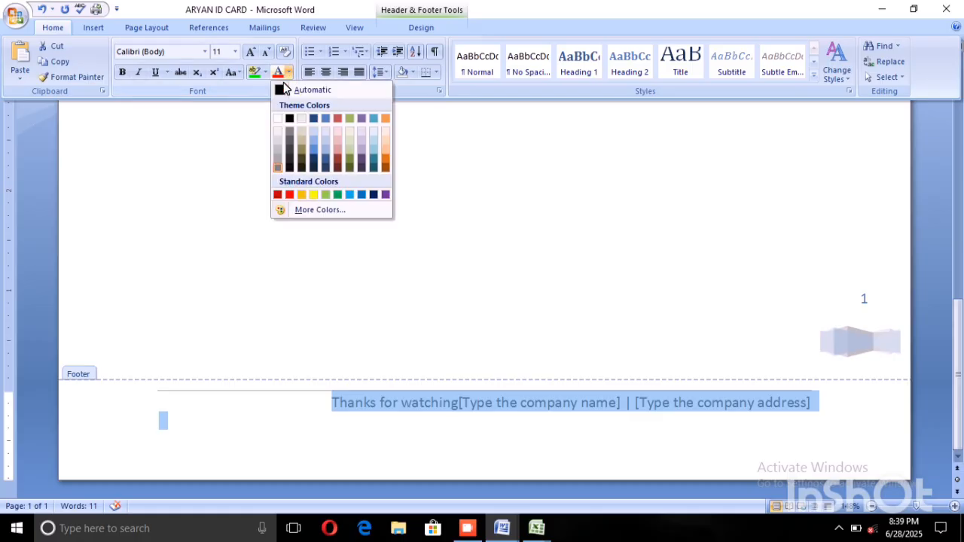
click(282, 194)
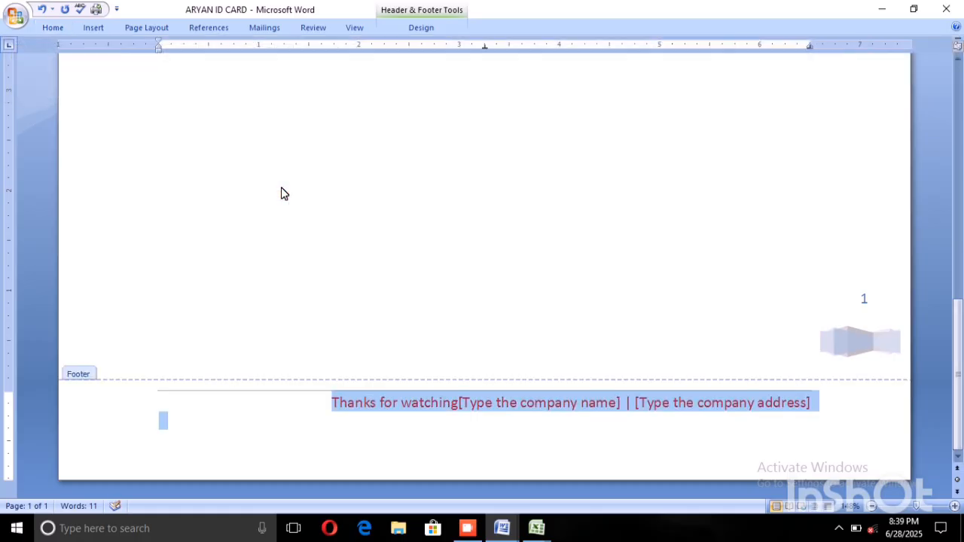
click(54, 28)
click(114, 71)
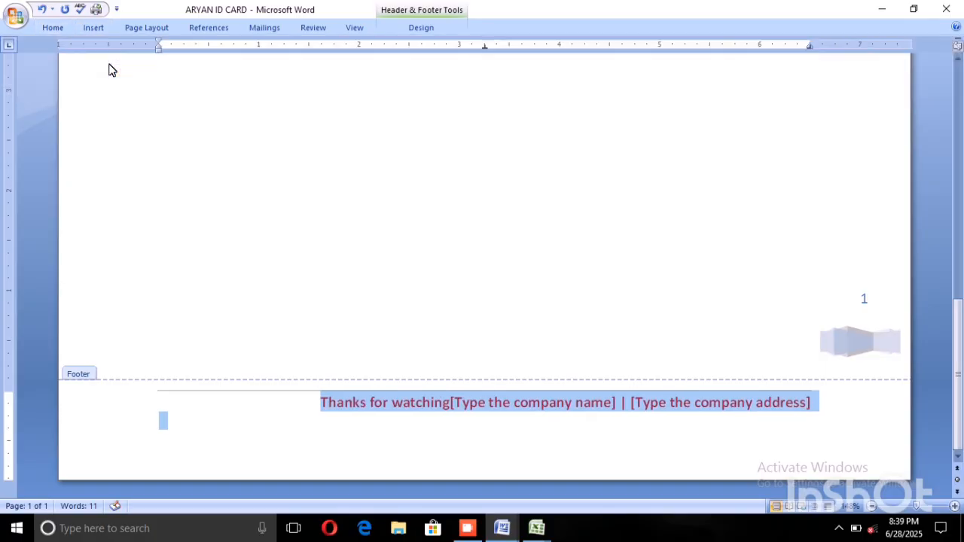
click(443, 415)
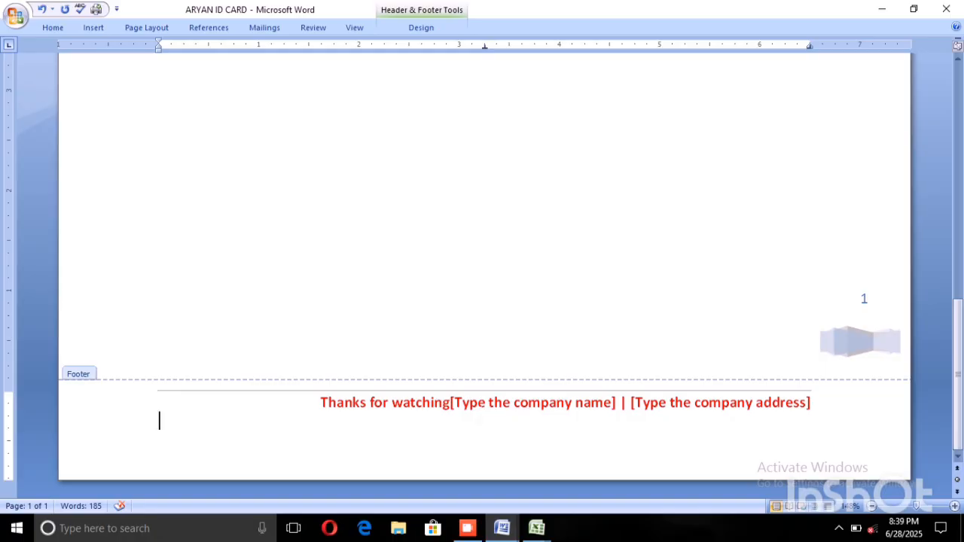
scroll(252, 372, up, 15)
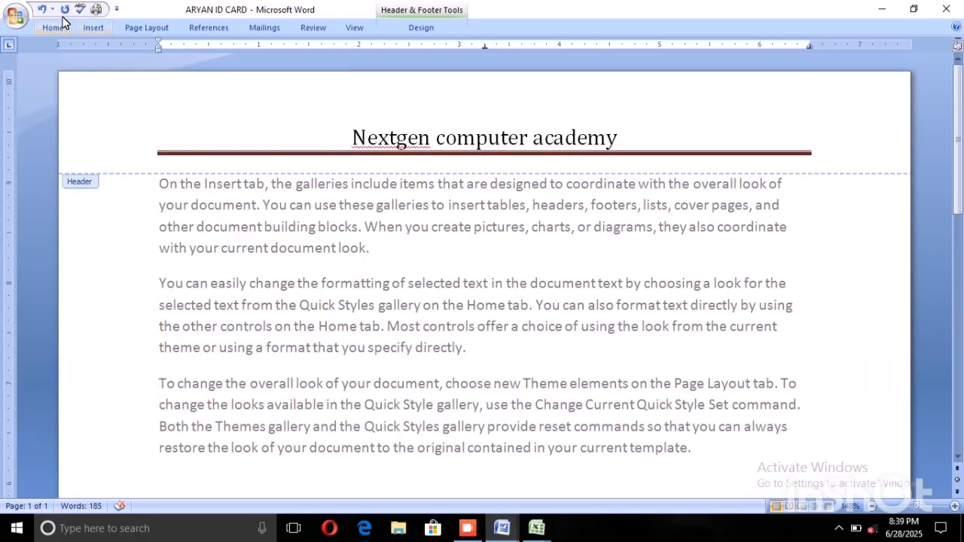
click(92, 27)
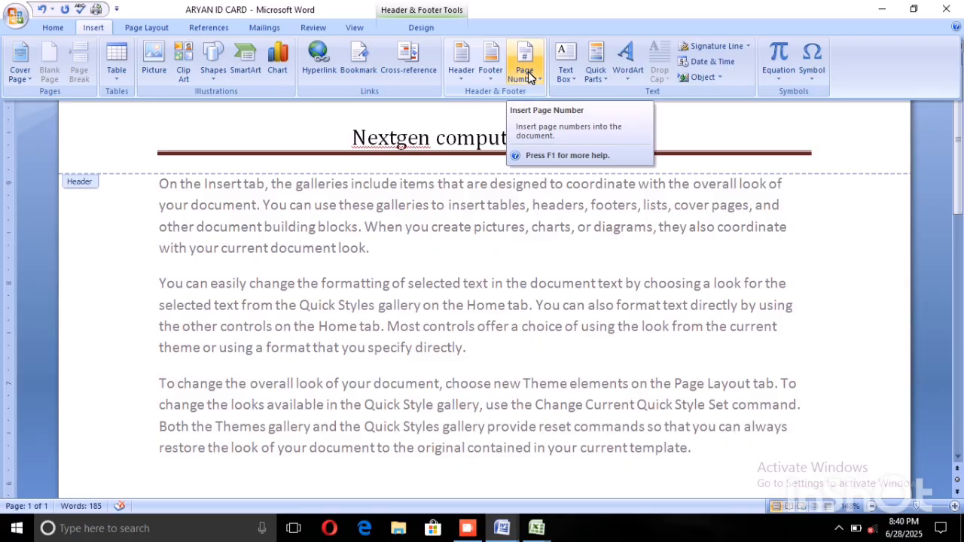
scroll(397, 181, down, 3)
scroll(397, 181, down, 2)
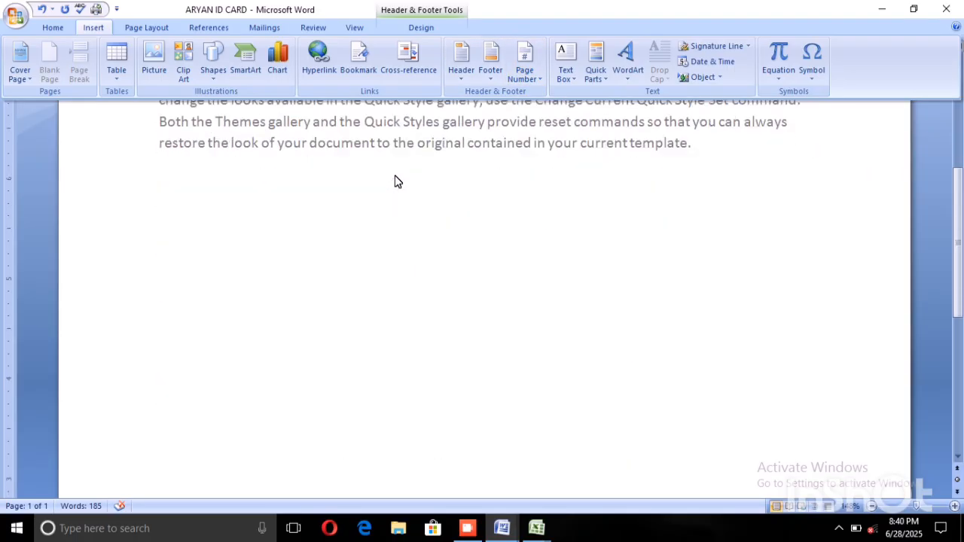
scroll(394, 181, down, 3)
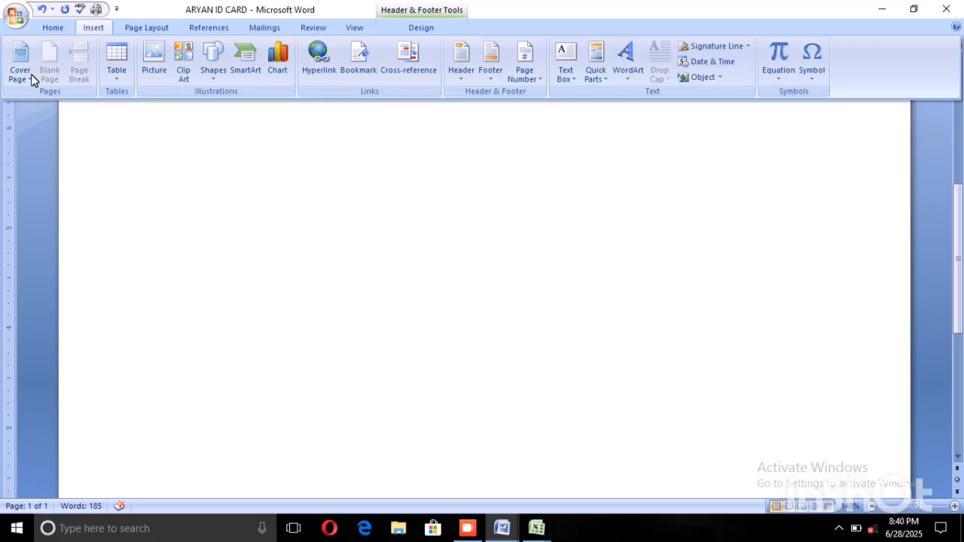
click(16, 15)
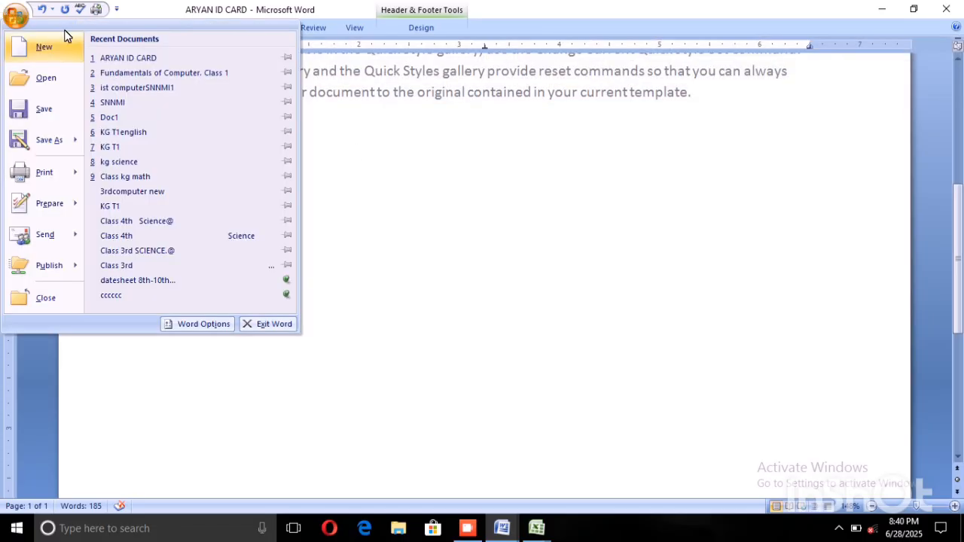
click(14, 18)
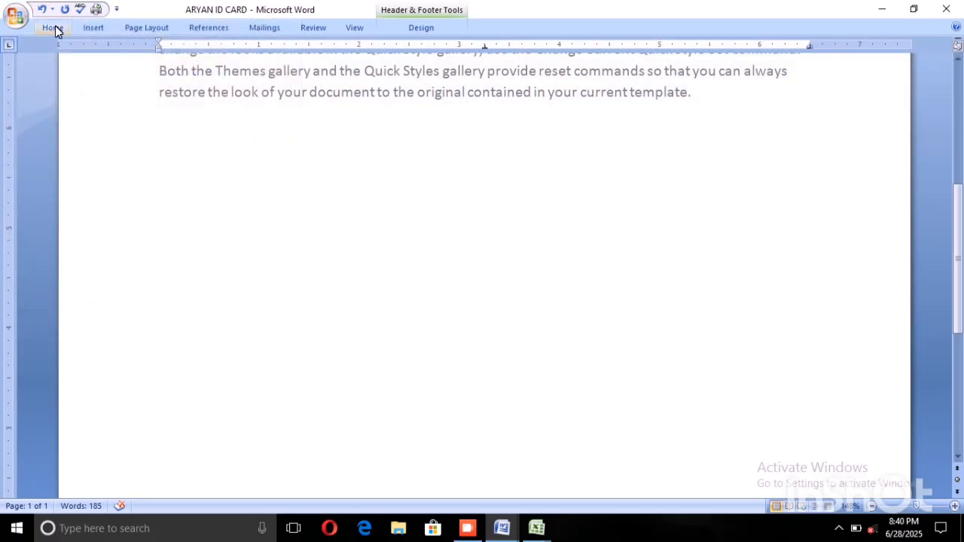
click(79, 28)
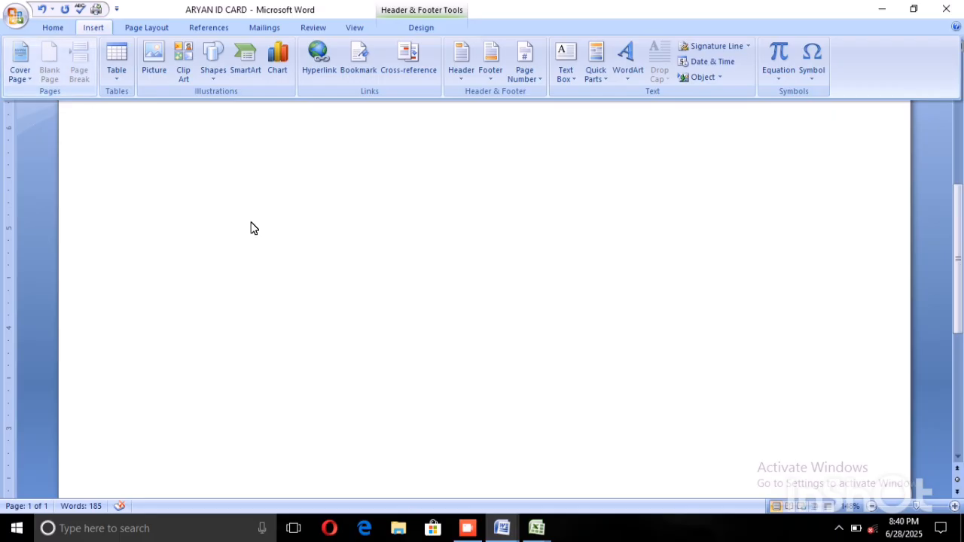
scroll(273, 263, up, 3)
scroll(274, 263, up, 3)
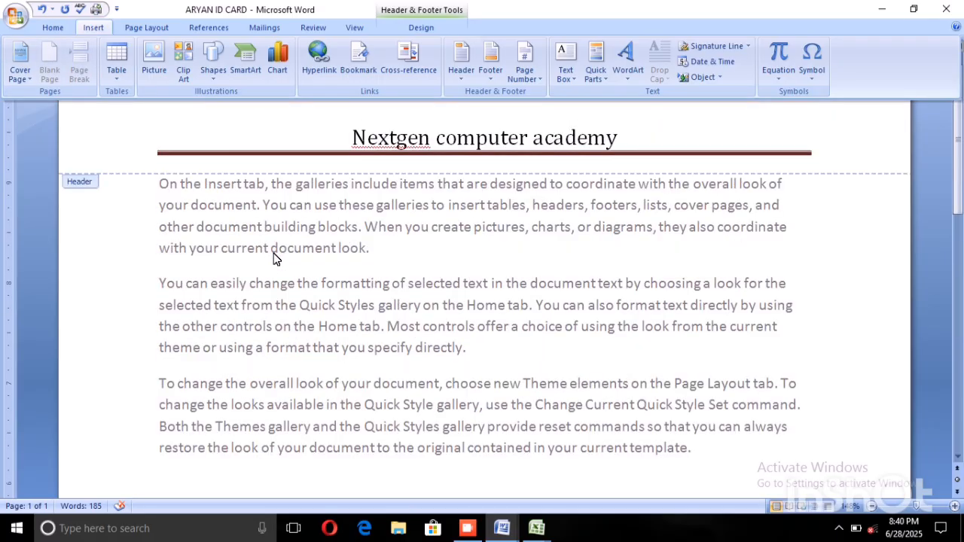
Leave header and footer editing and return to the body text at the first paragraph
click(66, 268)
click(632, 148)
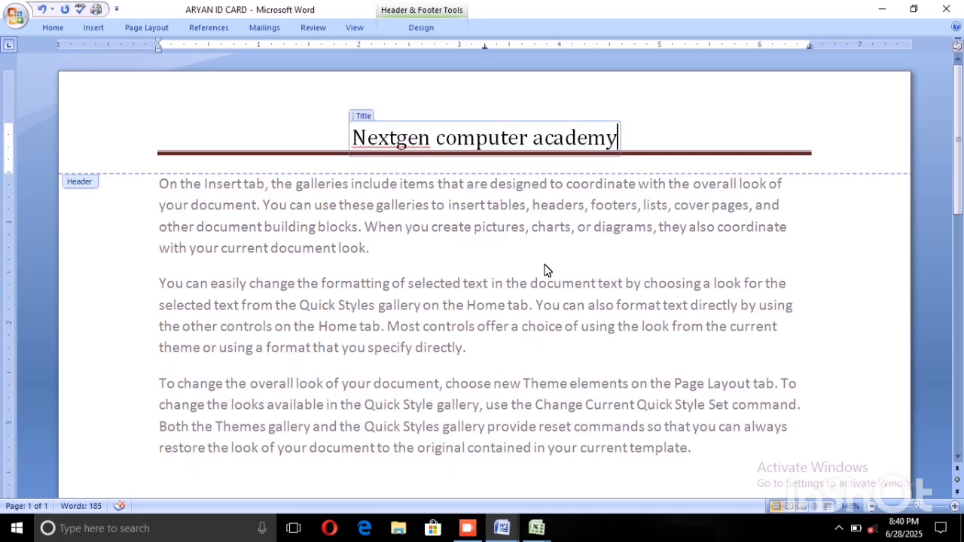
double_click(618, 244)
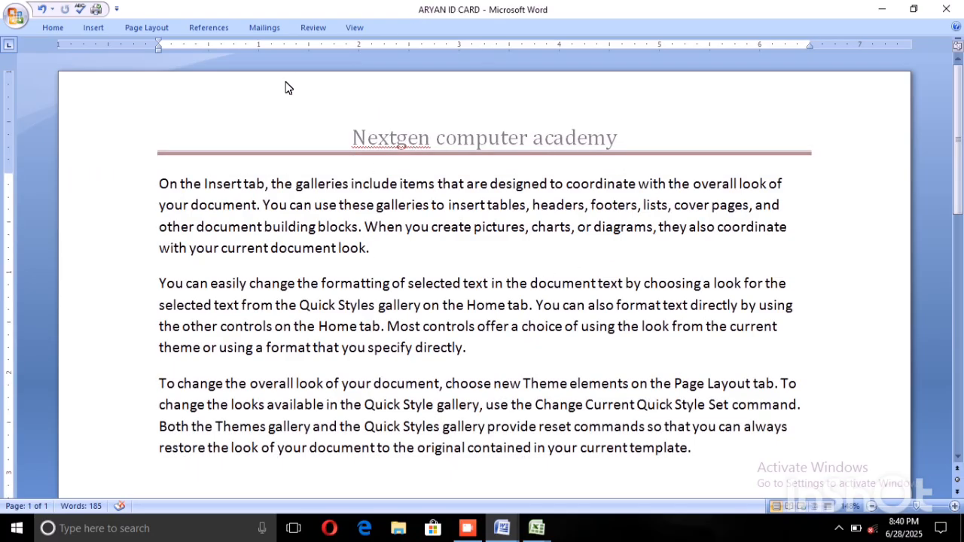
Insert three blank pages after the first paragraph of the document
click(92, 28)
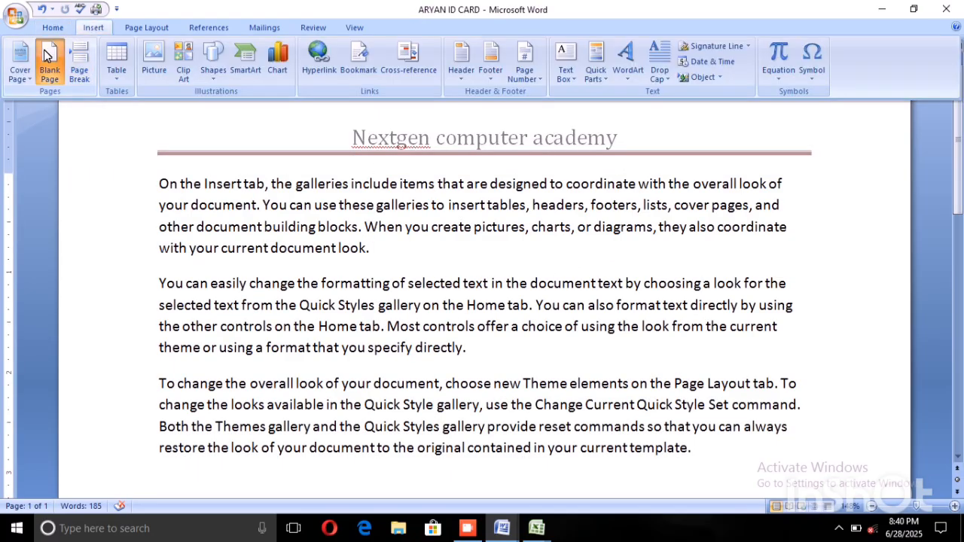
click(78, 67)
click(93, 28)
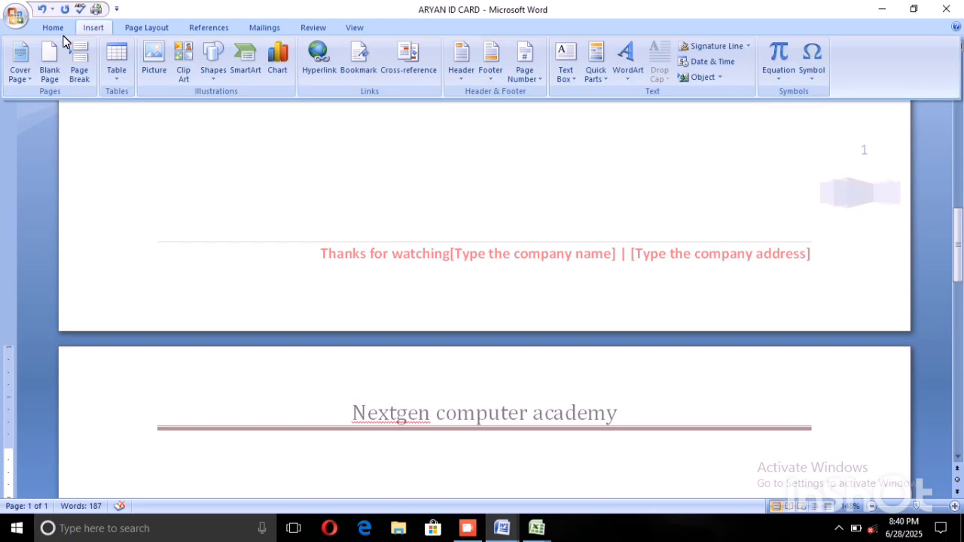
click(42, 58)
click(89, 27)
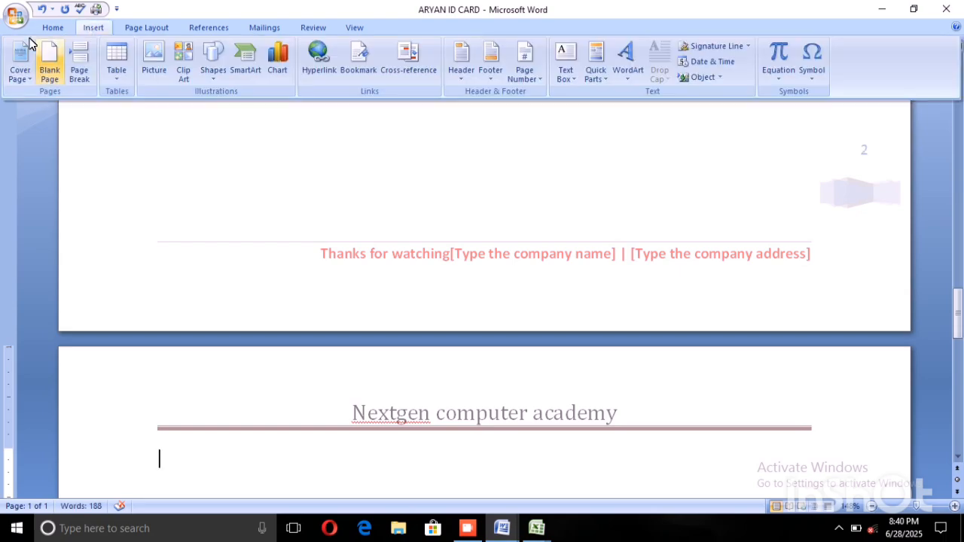
click(42, 60)
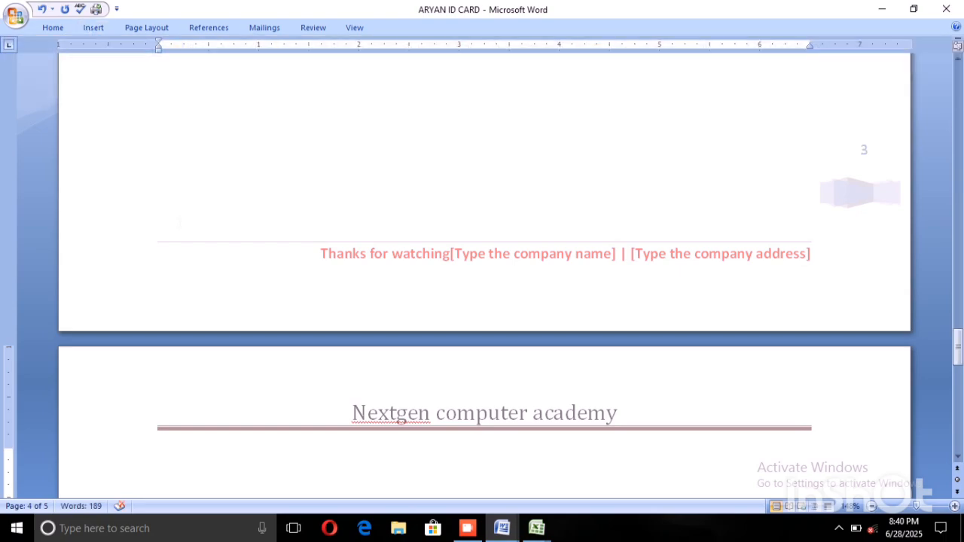
scroll(166, 219, down, 3)
scroll(179, 223, down, 2)
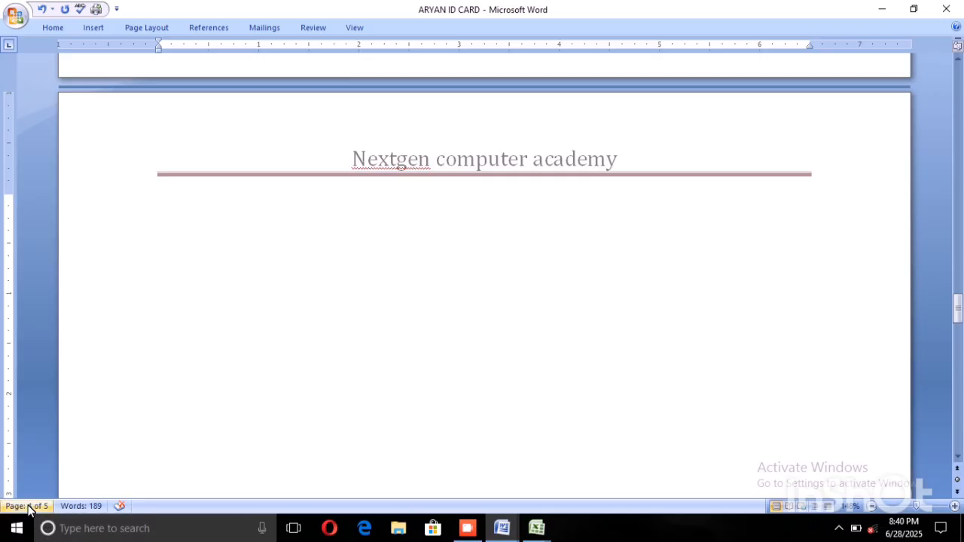
Insert page numbers at the bottom of the pages using the Plain Number 1 style
scroll(150, 422, up, 8)
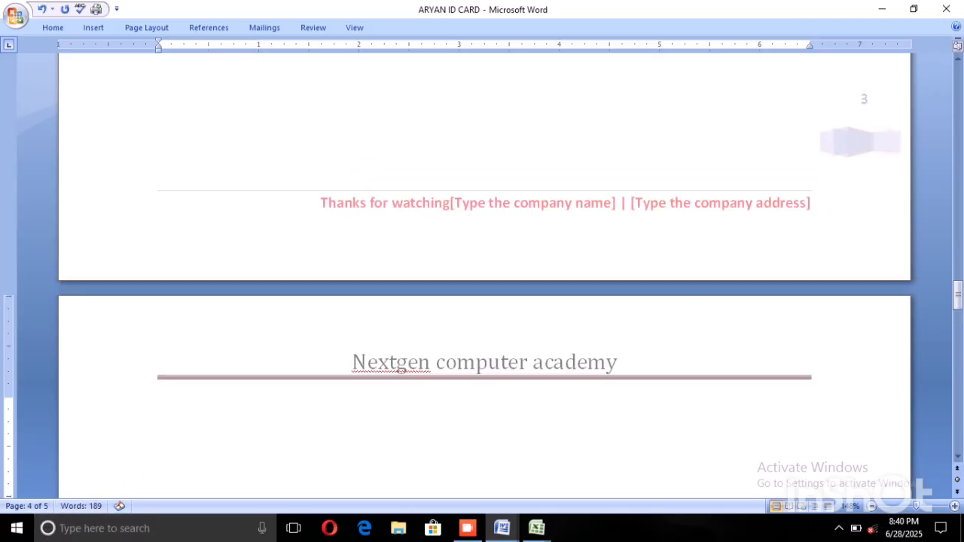
scroll(151, 391, up, 18)
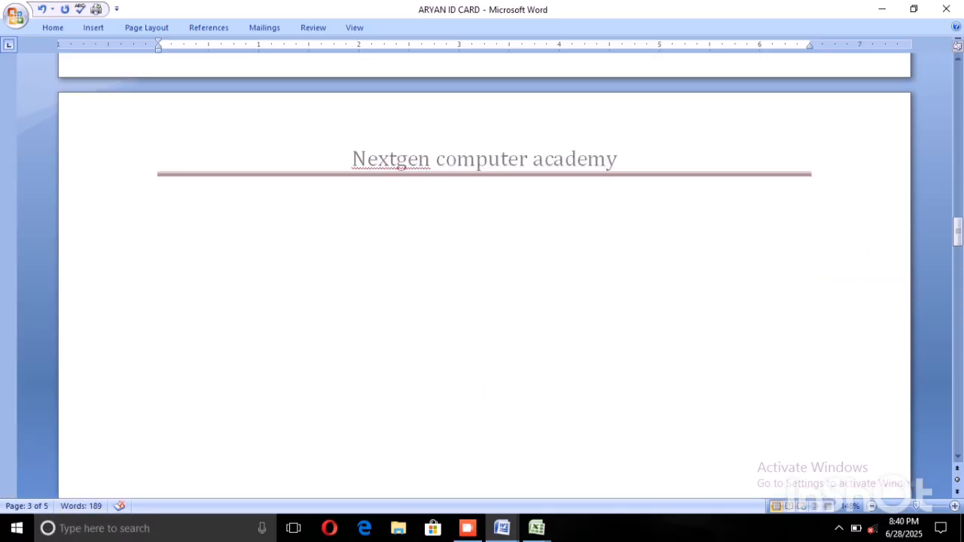
scroll(167, 292, up, 10)
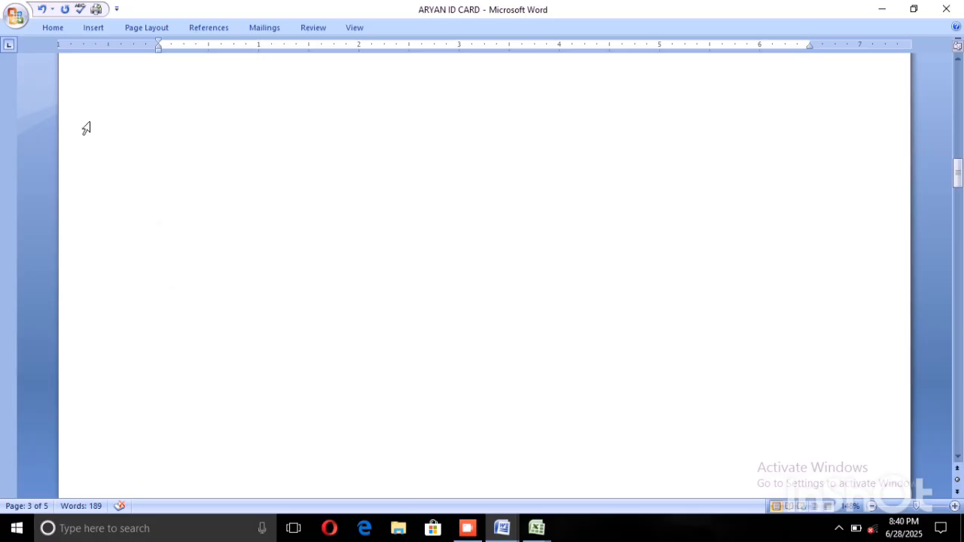
click(93, 27)
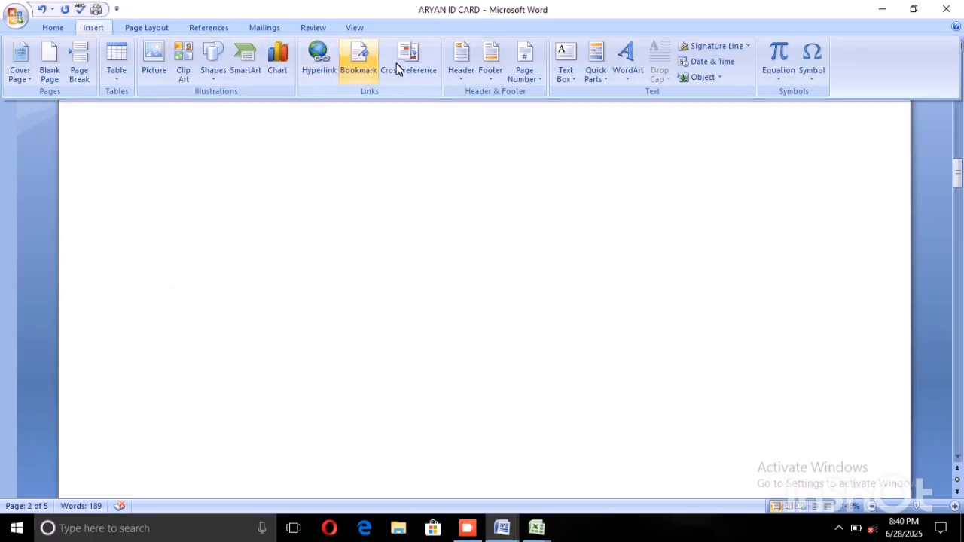
click(526, 76)
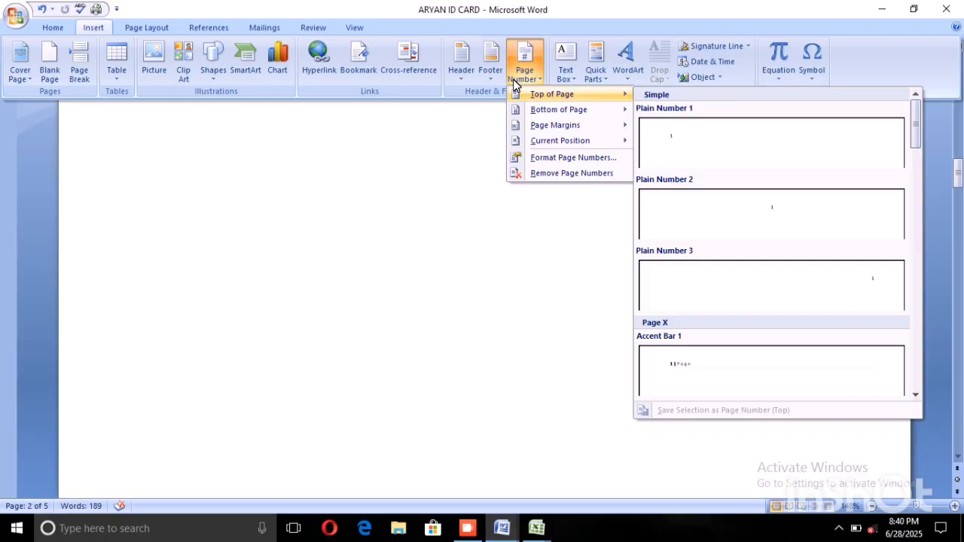
mouse_move(558, 113)
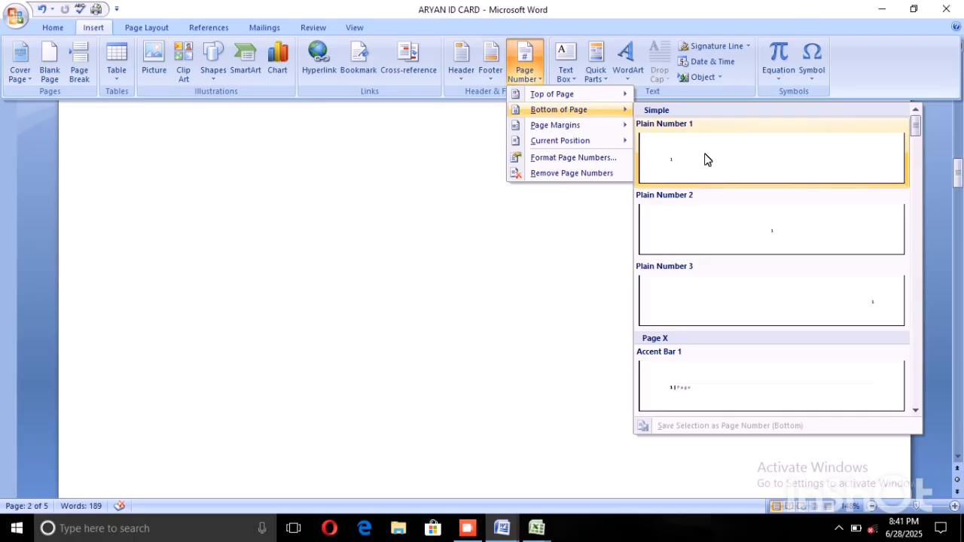
click(713, 156)
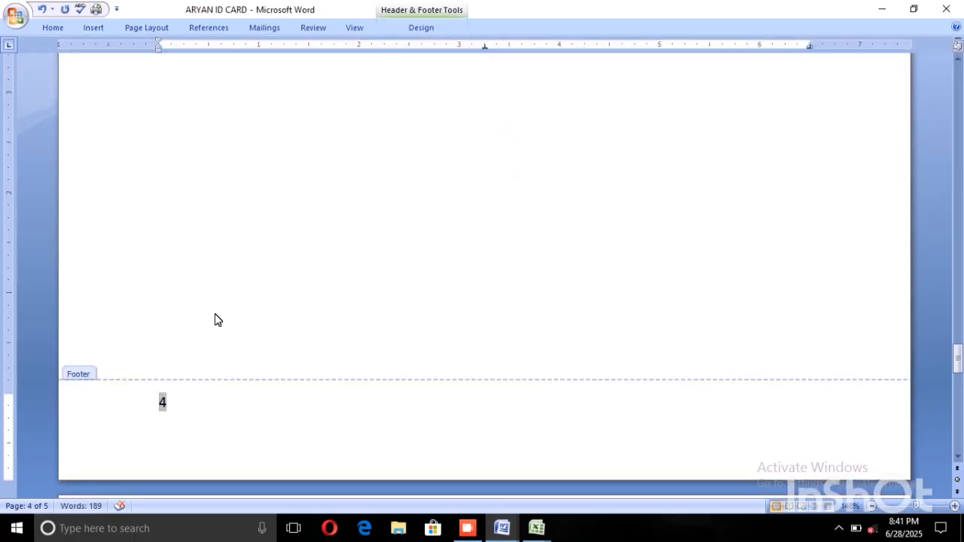
Check the page numbers in the footers from the last page back to the first page
scroll(213, 381, up, 3)
scroll(212, 381, down, 10)
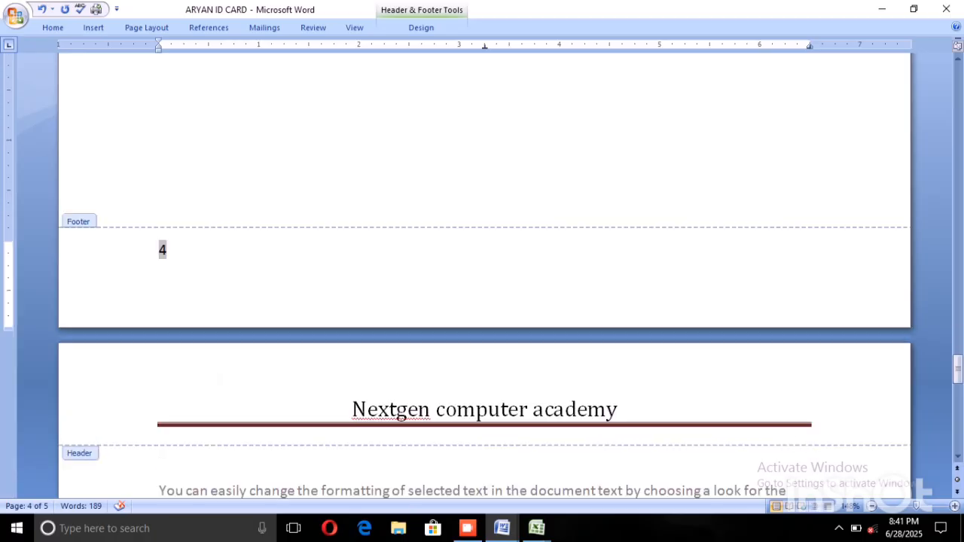
scroll(213, 378, down, 2)
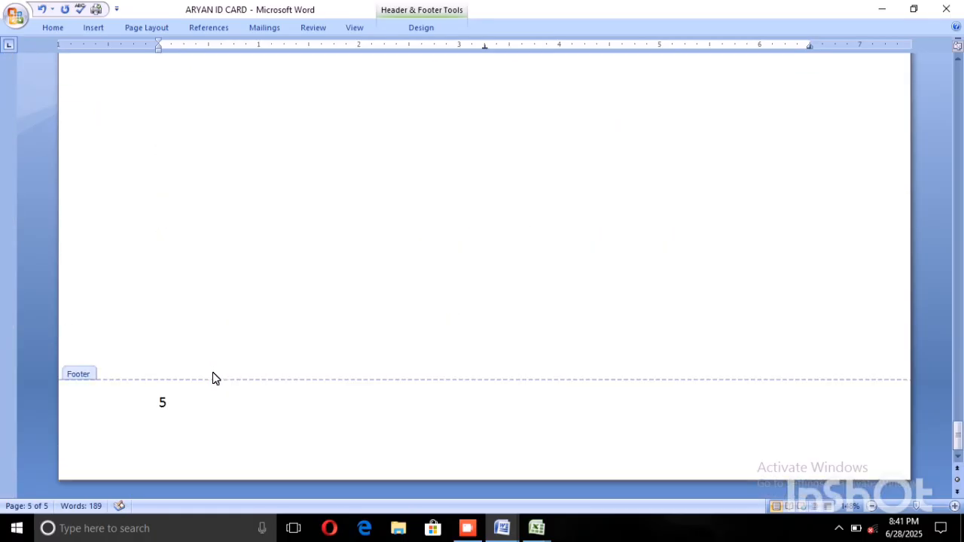
scroll(213, 379, up, 15)
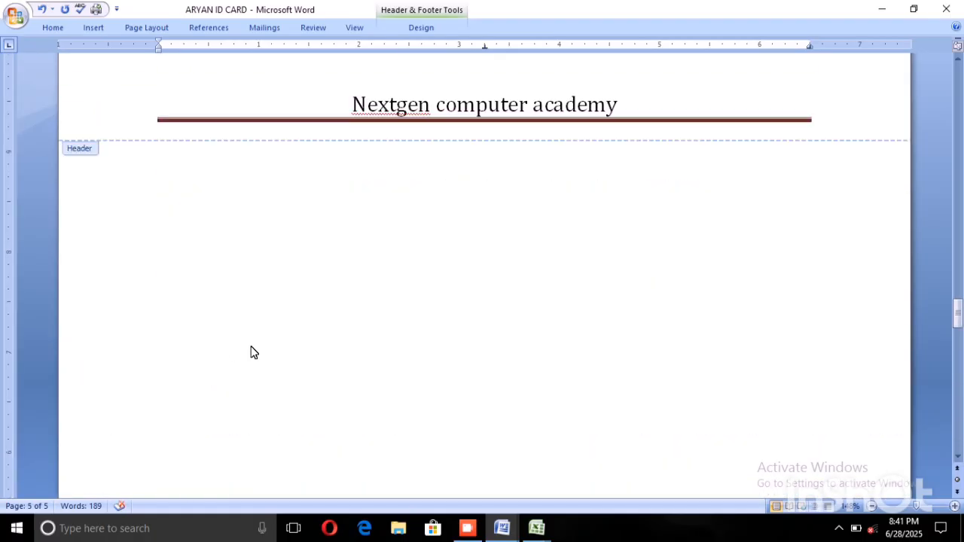
scroll(254, 352, up, 12)
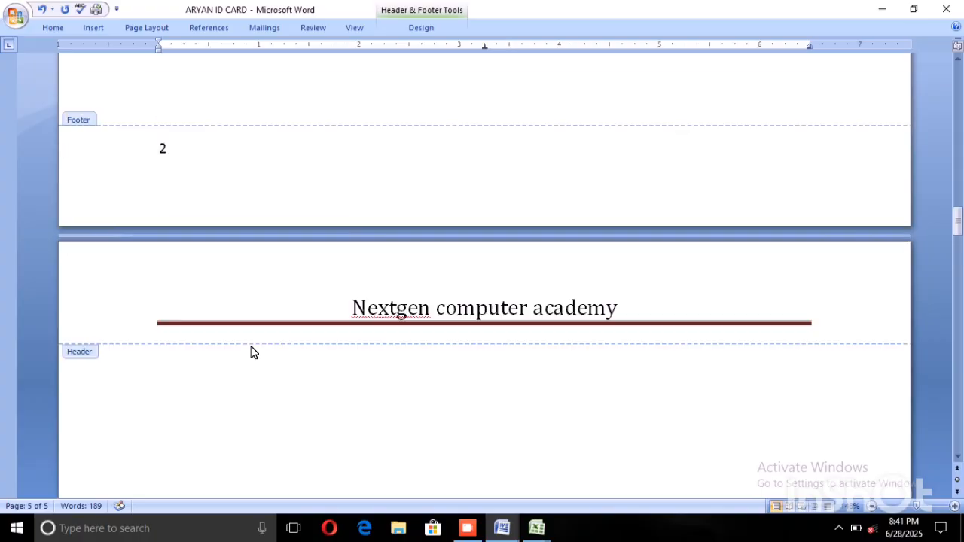
scroll(254, 353, up, 6)
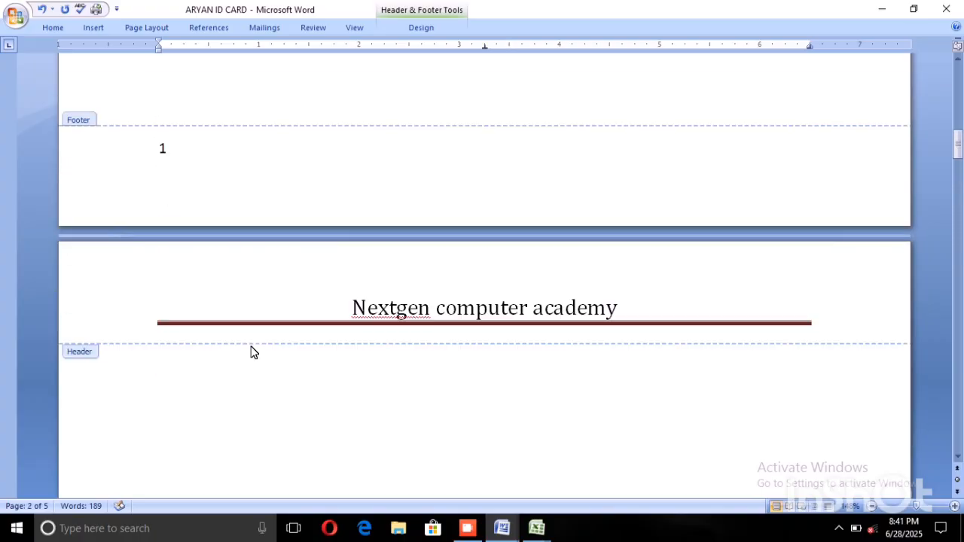
scroll(254, 353, up, 8)
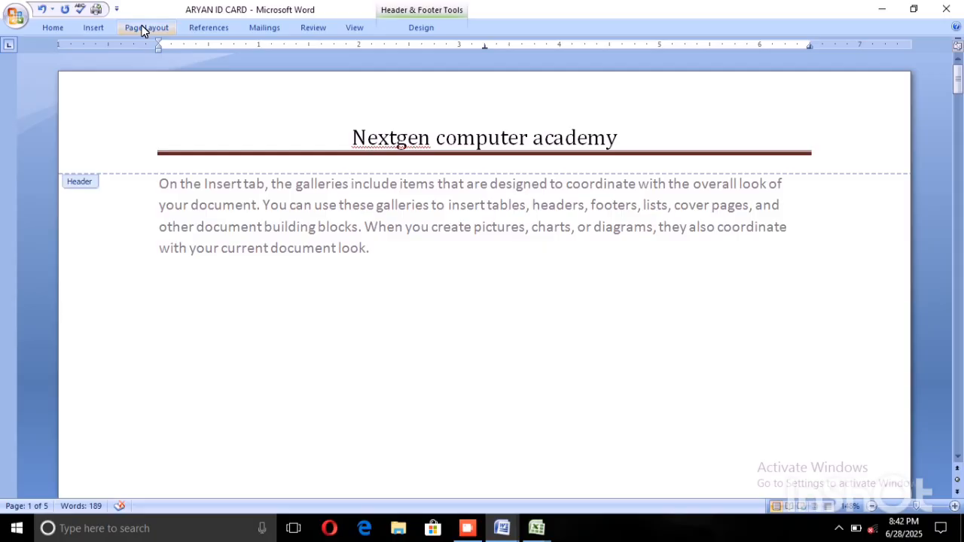
click(94, 28)
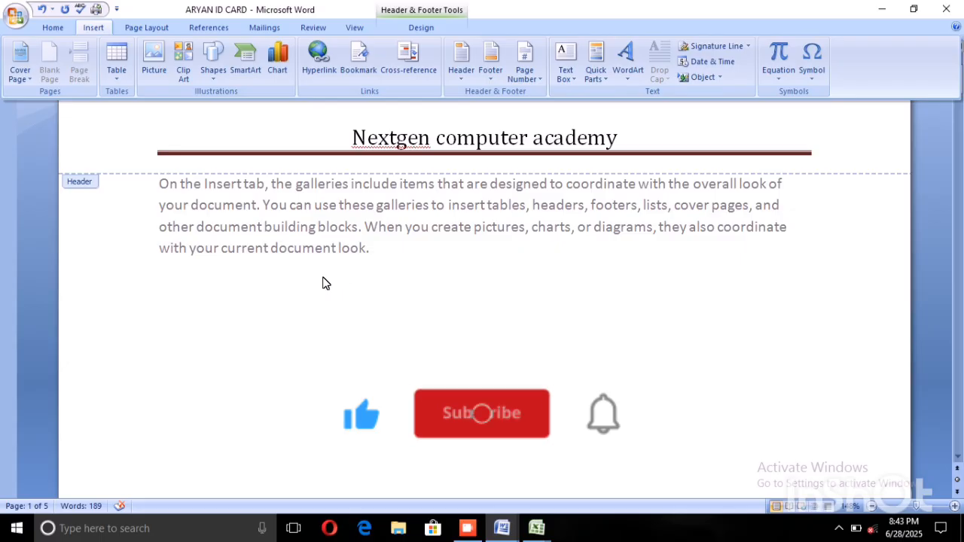
key(ctrl+F1)
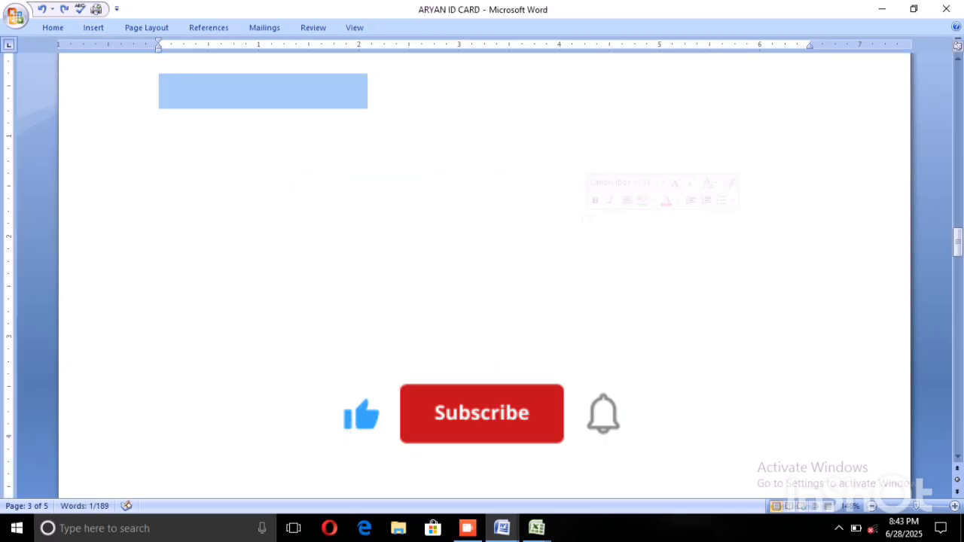
scroll(314, 222, up, 3)
scroll(314, 223, up, 19)
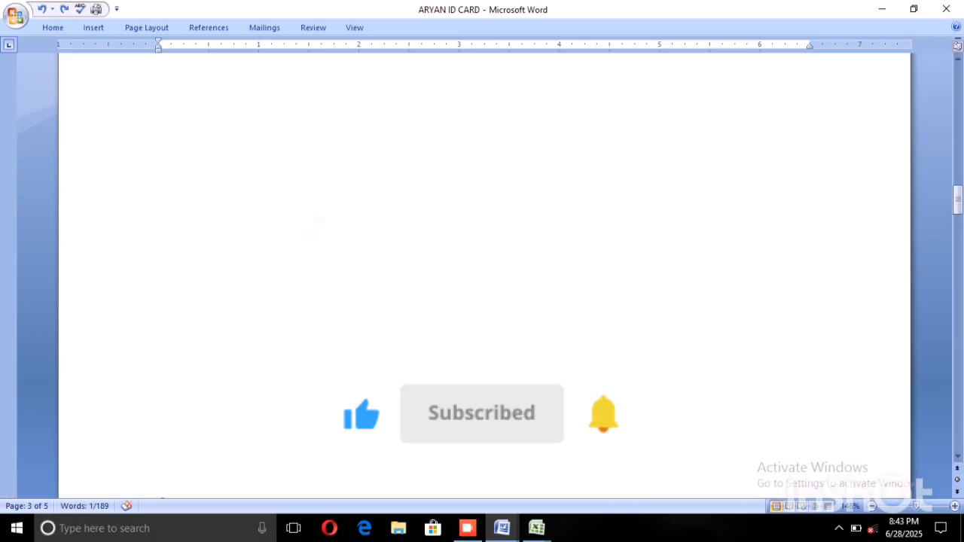
scroll(319, 231, up, 10)
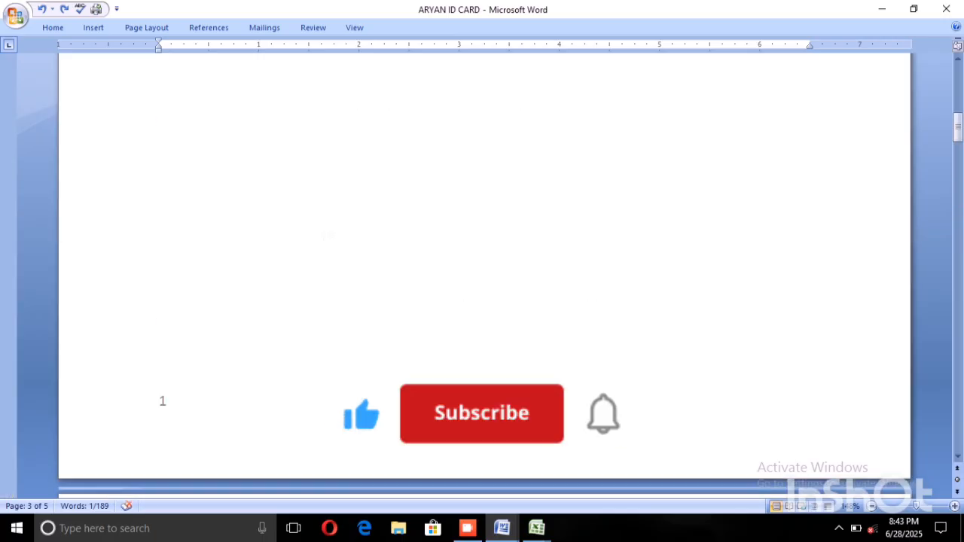
scroll(328, 235, up, 5)
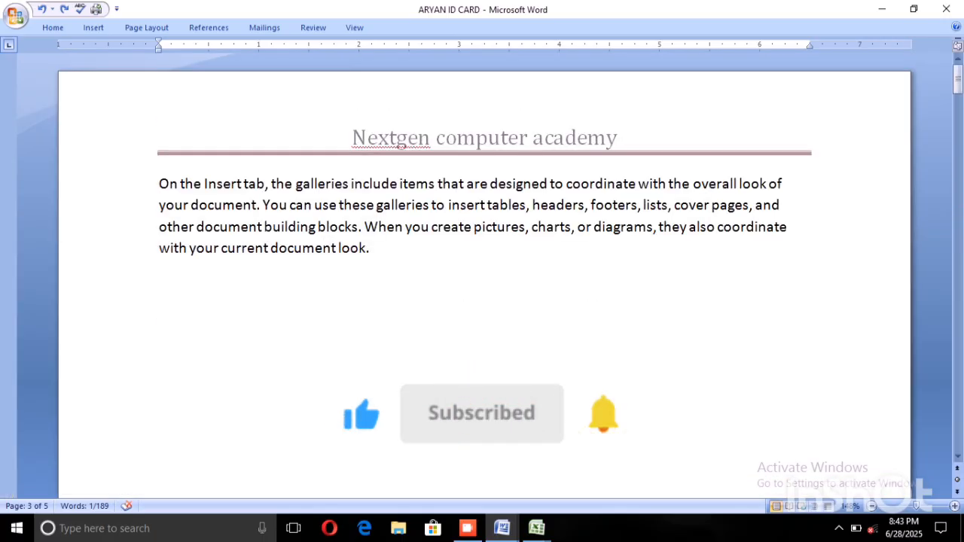